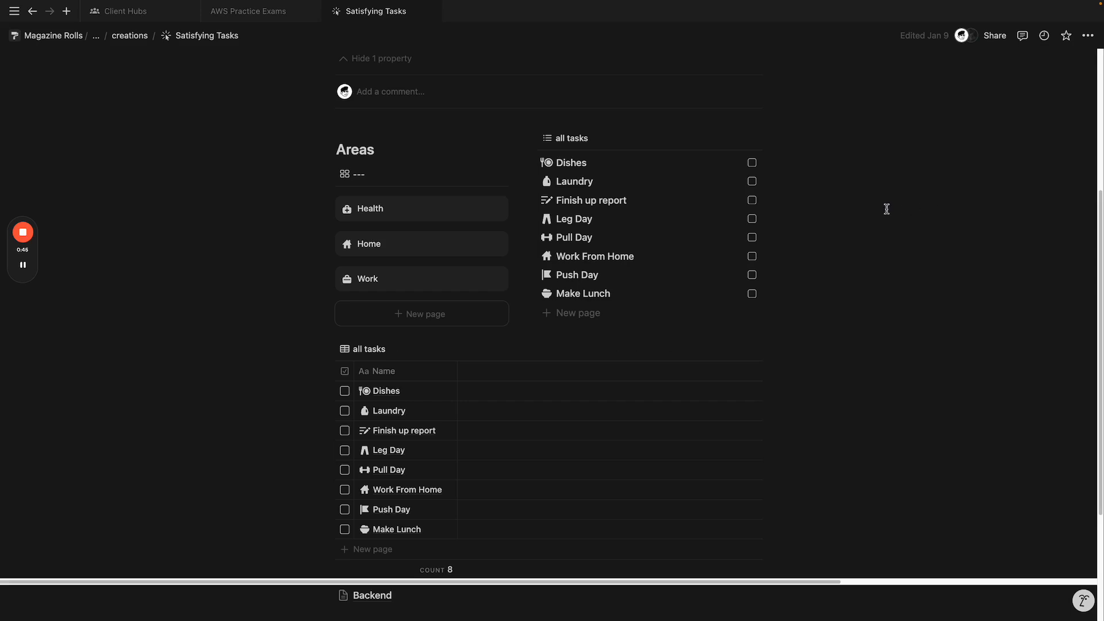
Step: Peek at the Health area, then tick Dishes, Finish up report, Pull Day, Laundry and Work From Home
left_click(423, 215)
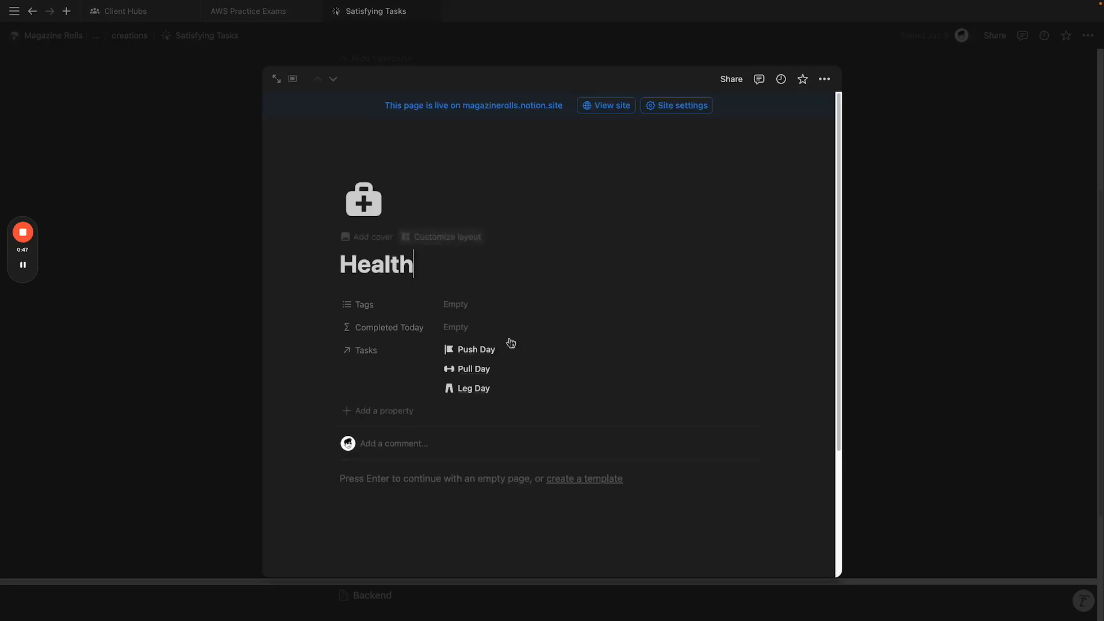
left_click(896, 313)
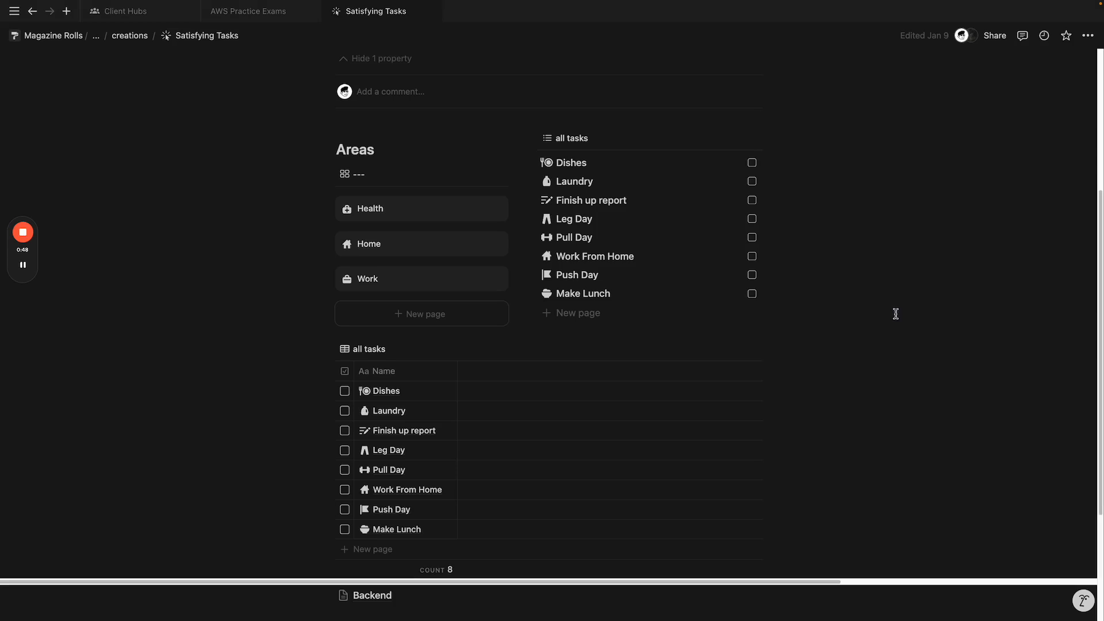
left_click(751, 163)
scroll(374, 296, "up", 3)
left_click(752, 314)
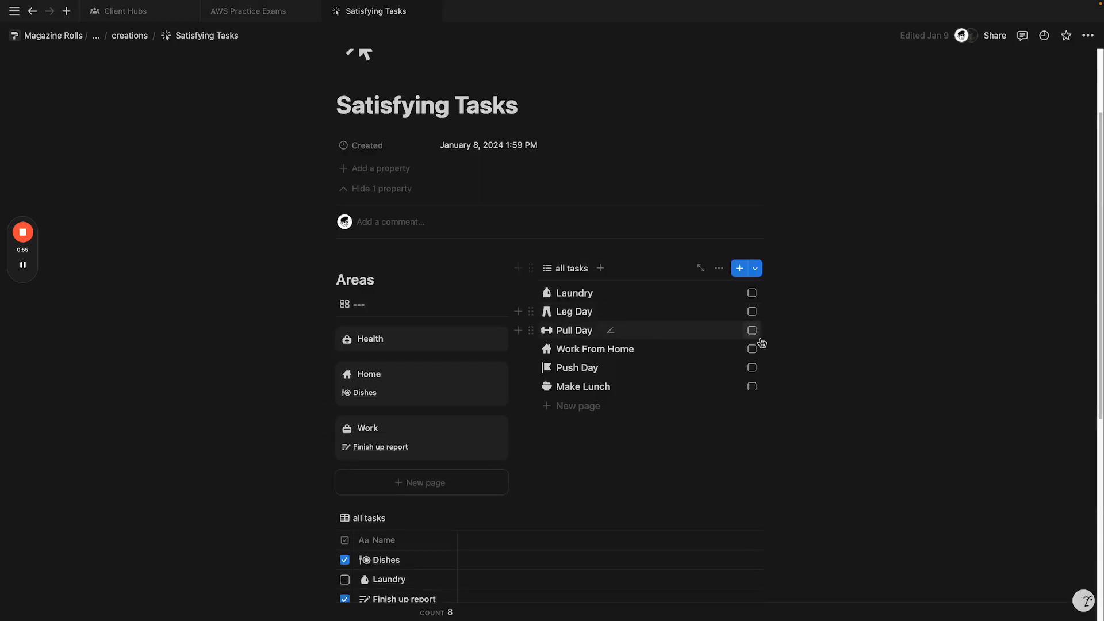
left_click(751, 330)
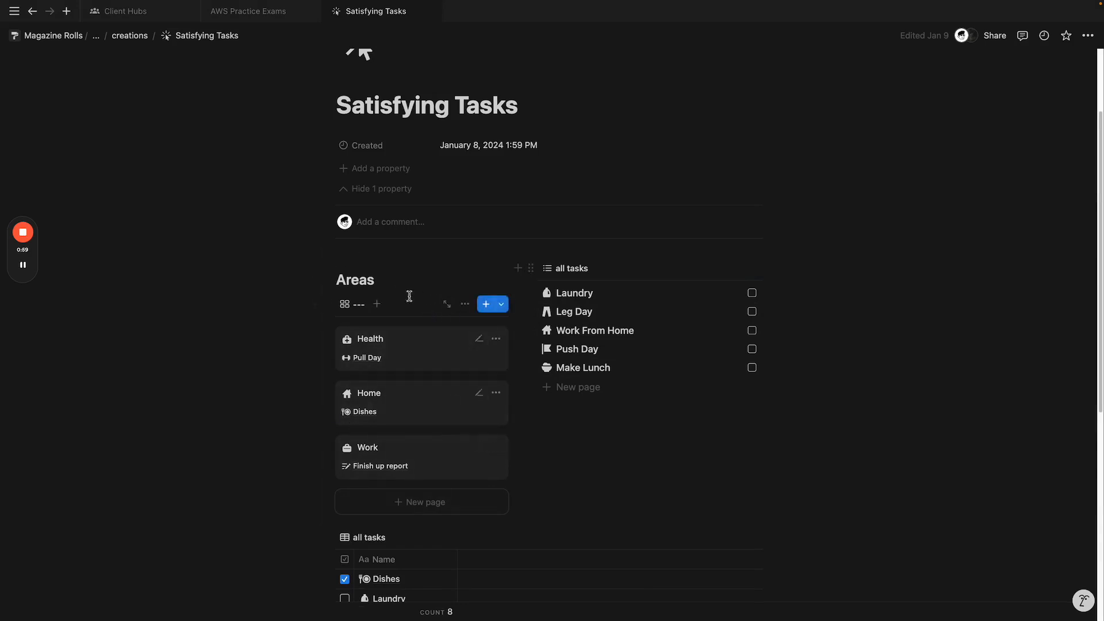
left_click(752, 294)
left_click(752, 312)
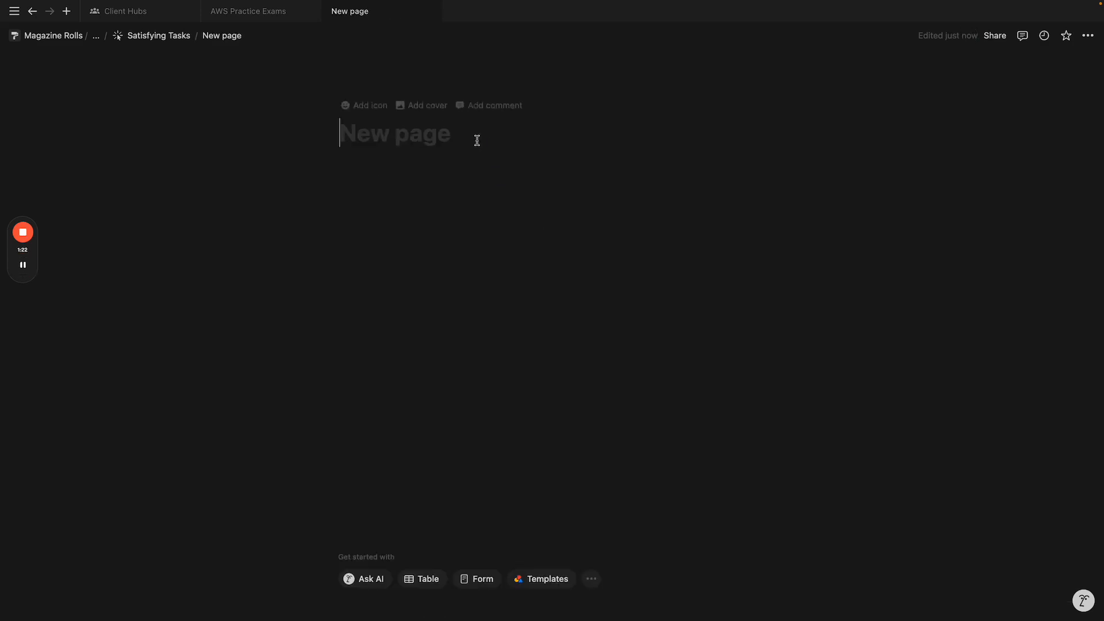
Step: Title the new page 'Satisfying Tasks'
type("Satisfying t6a")
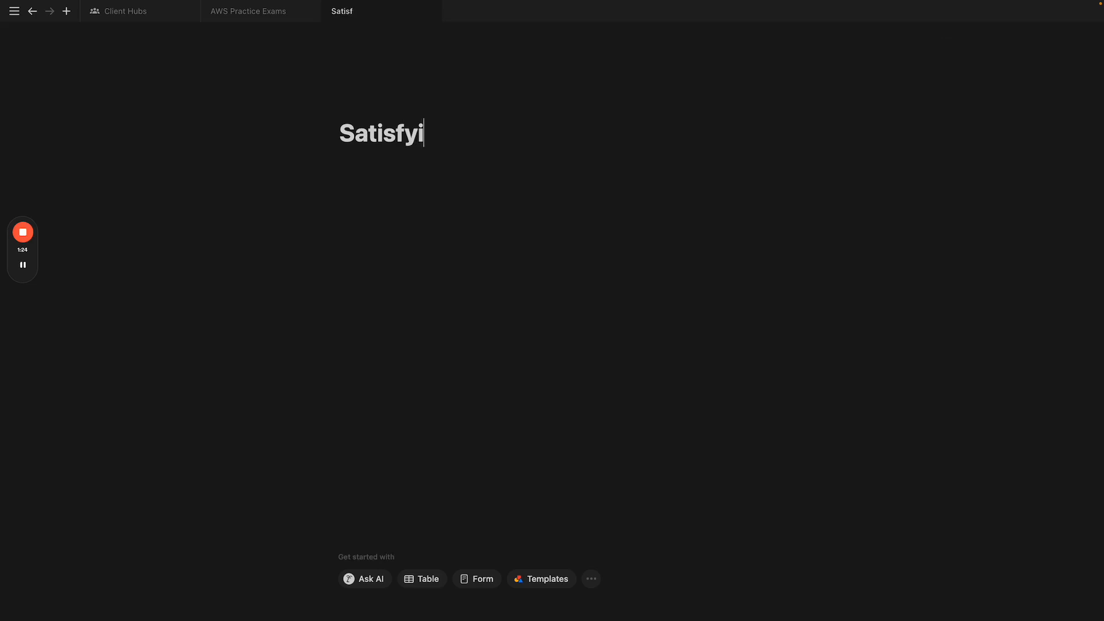
key("BackSpace")
key("BackSpace")
key("BackSpace")
type("Tasks")
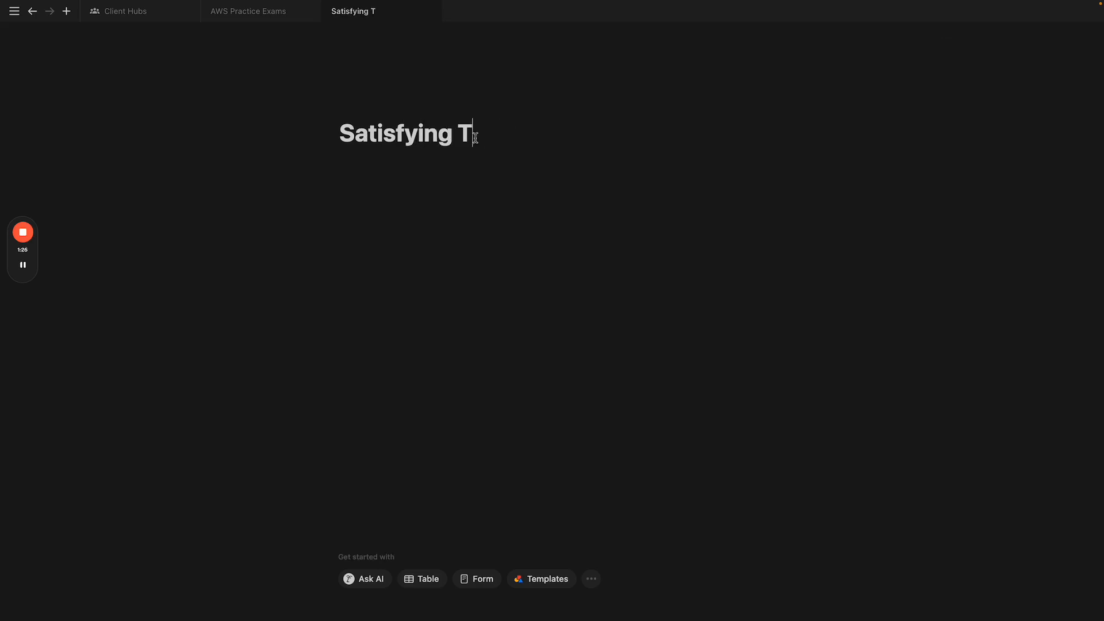
key("Return")
Step: Add a 'Backend' sub-page and create a full-page database inside it
type("/page")
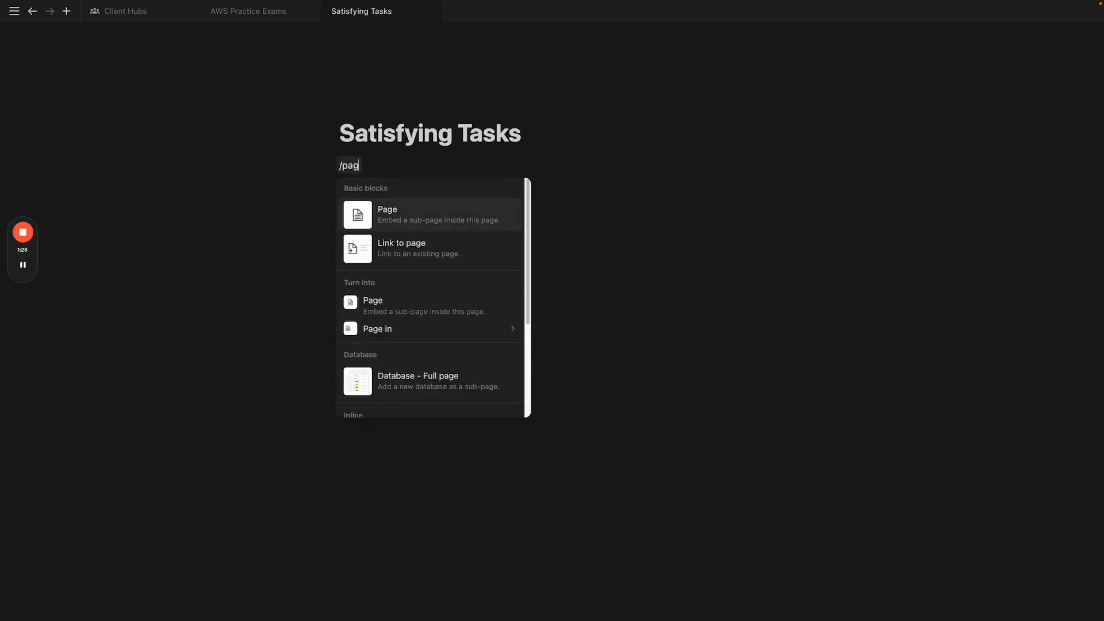
key("Return")
type("Backend")
key("Return")
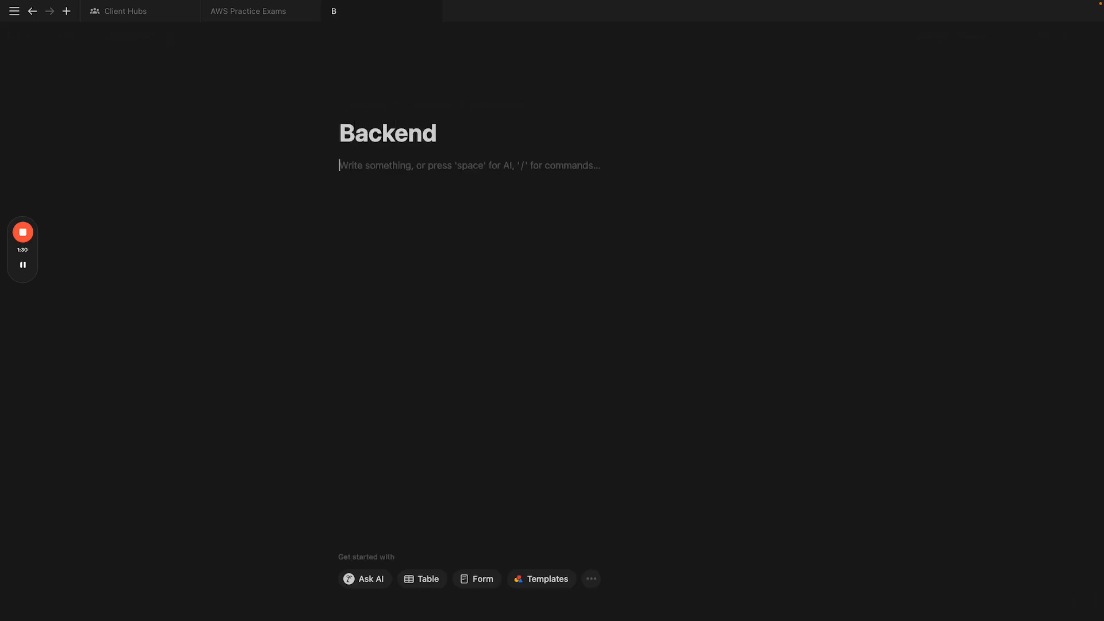
type("/data")
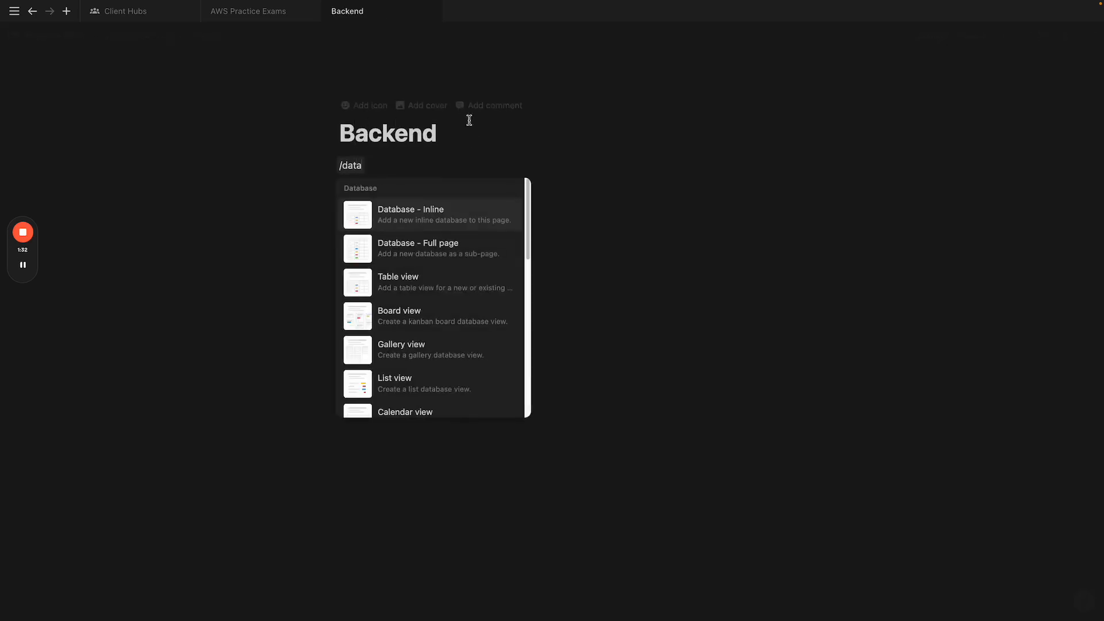
left_click(433, 246)
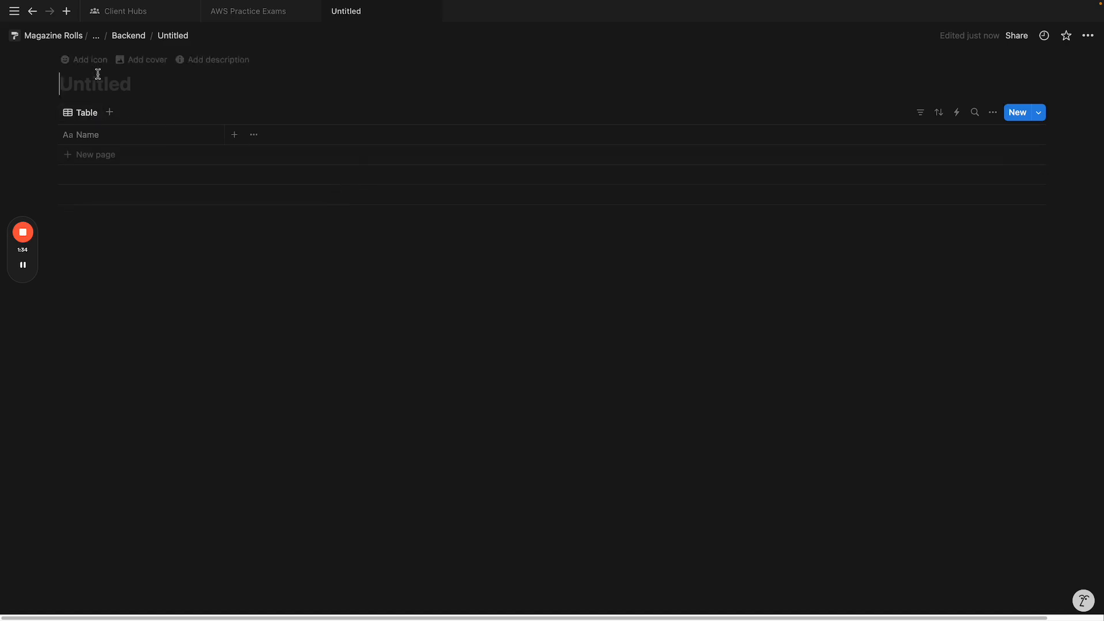
Step: Name the database 'Areas' and rename its table view to 'all areas'
type("Areas")
left_click(77, 115)
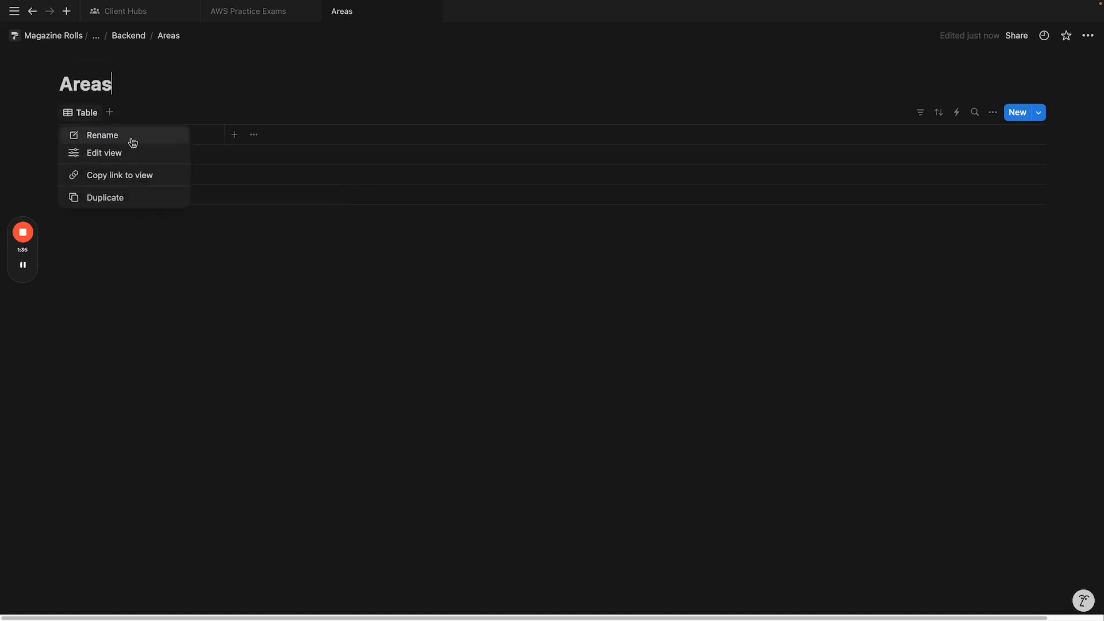
left_click(130, 137)
type("all areas")
left_click(187, 298)
Step: Add a 'Tasks' table database to Backend and rename its view to 'all tasks'
left_click(127, 36)
left_click(402, 195)
type("/")
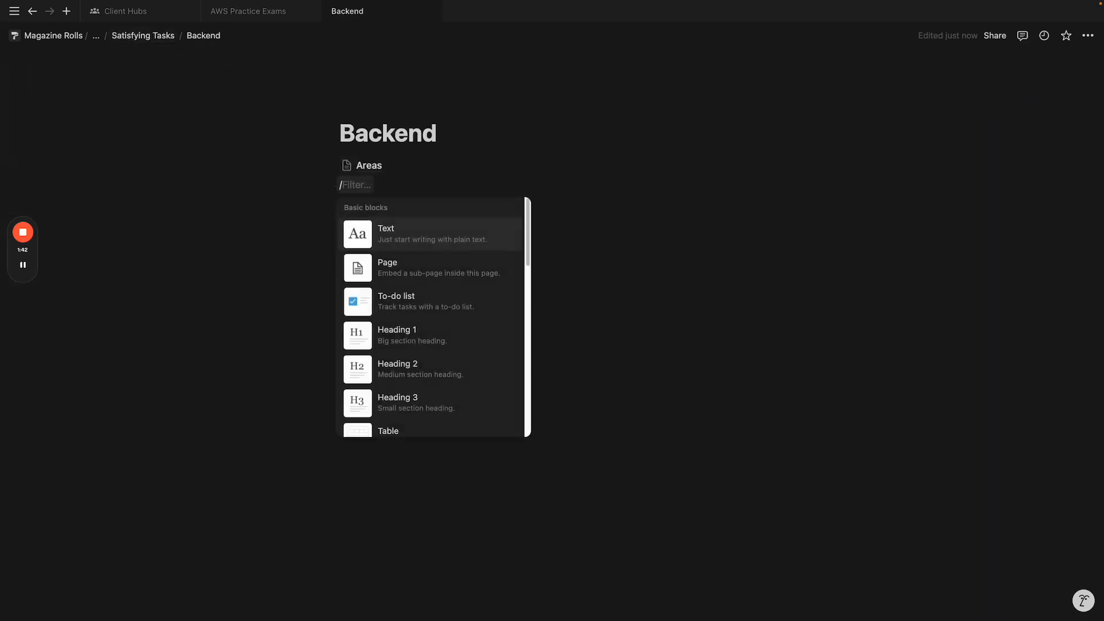
type("data")
left_click(477, 291)
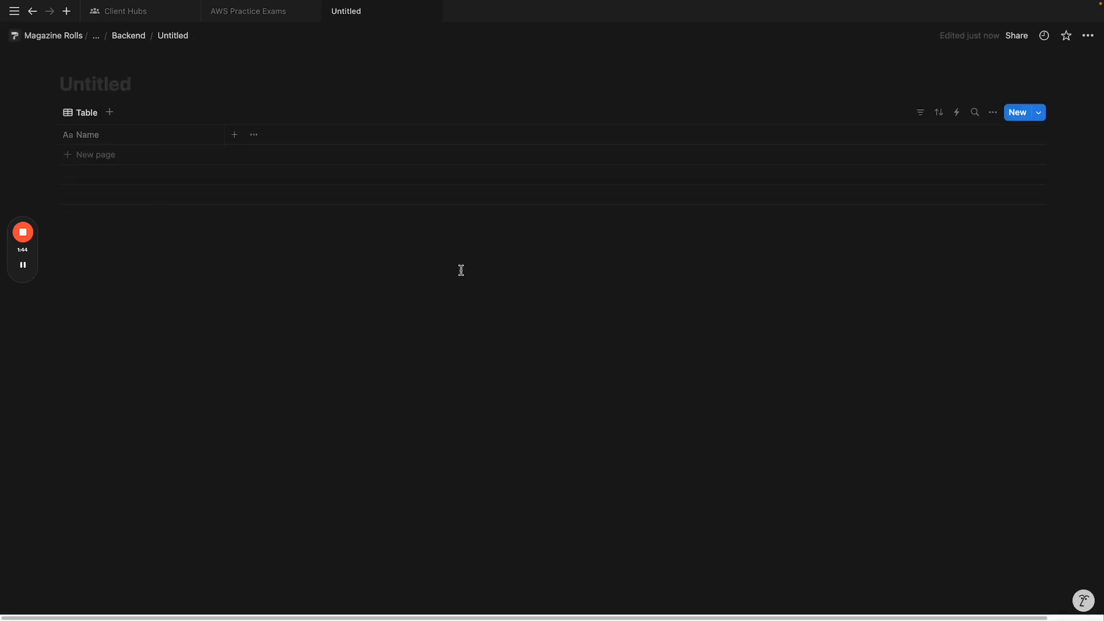
left_click(97, 92)
type("Tasks")
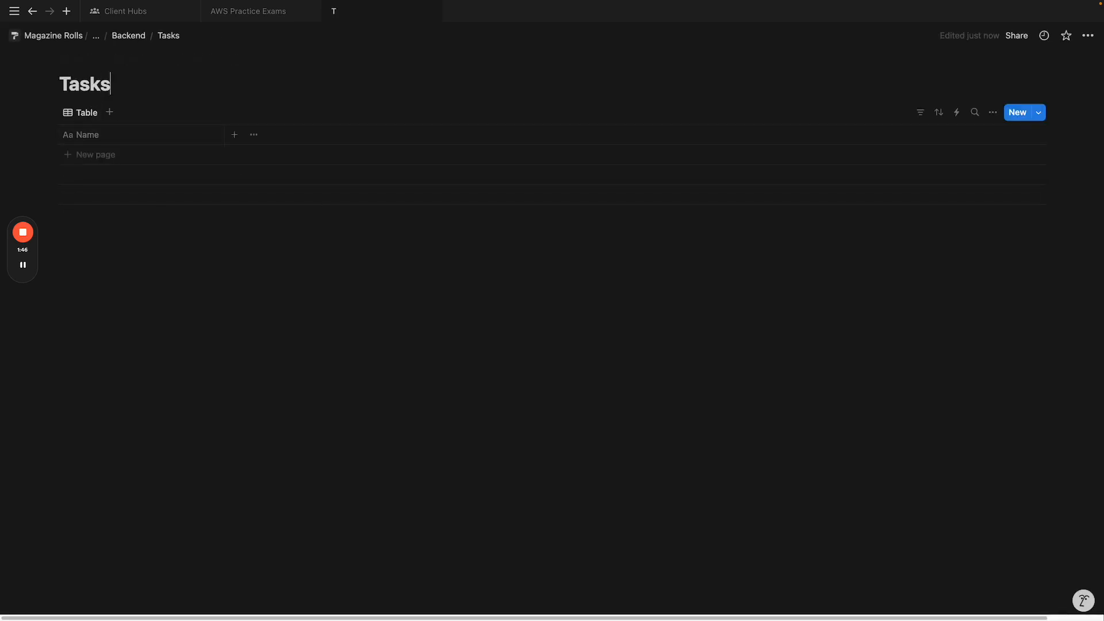
left_click(80, 113)
left_click(137, 151)
type("all tasks")
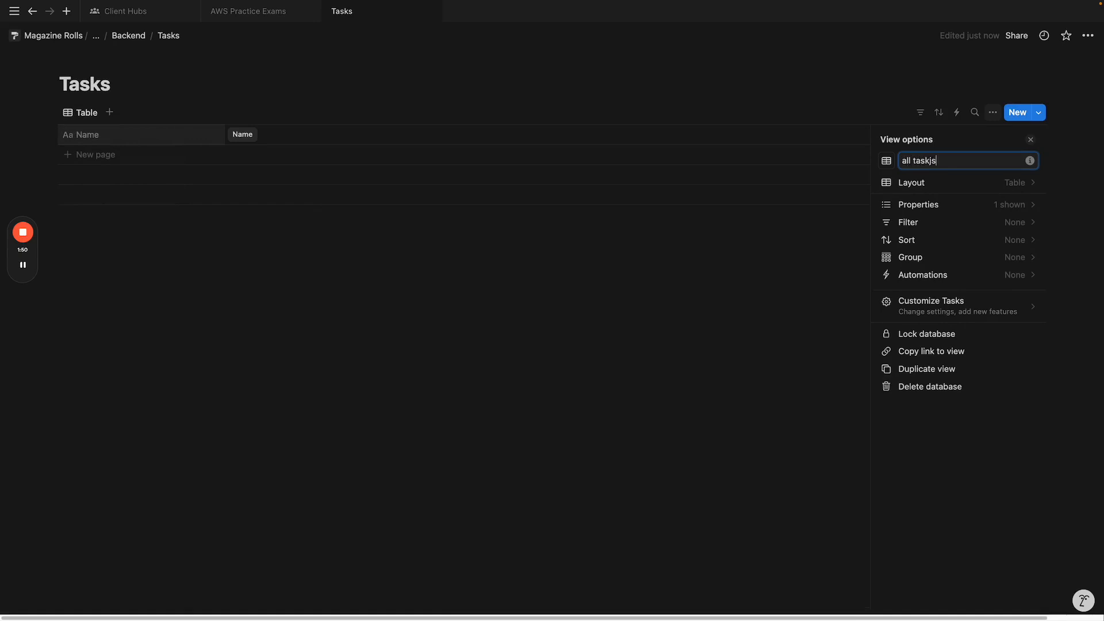
left_click(195, 298)
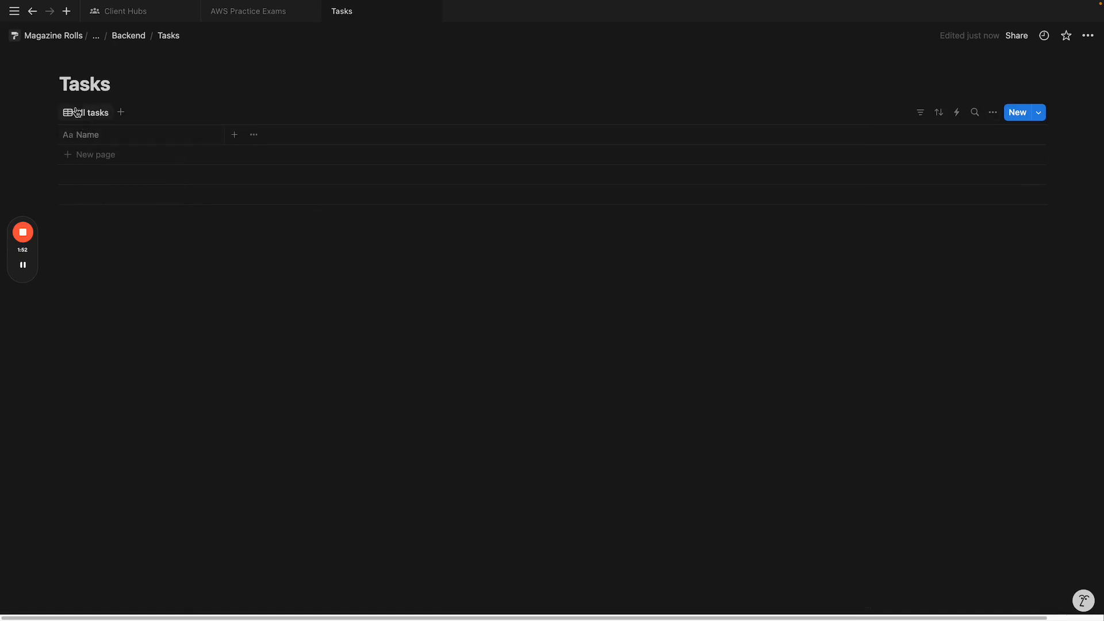
Step: Rename the Areas database to 'Areas [ST Example]' and copy the '[ST Example]' suffix
left_click(132, 36)
left_click(395, 167)
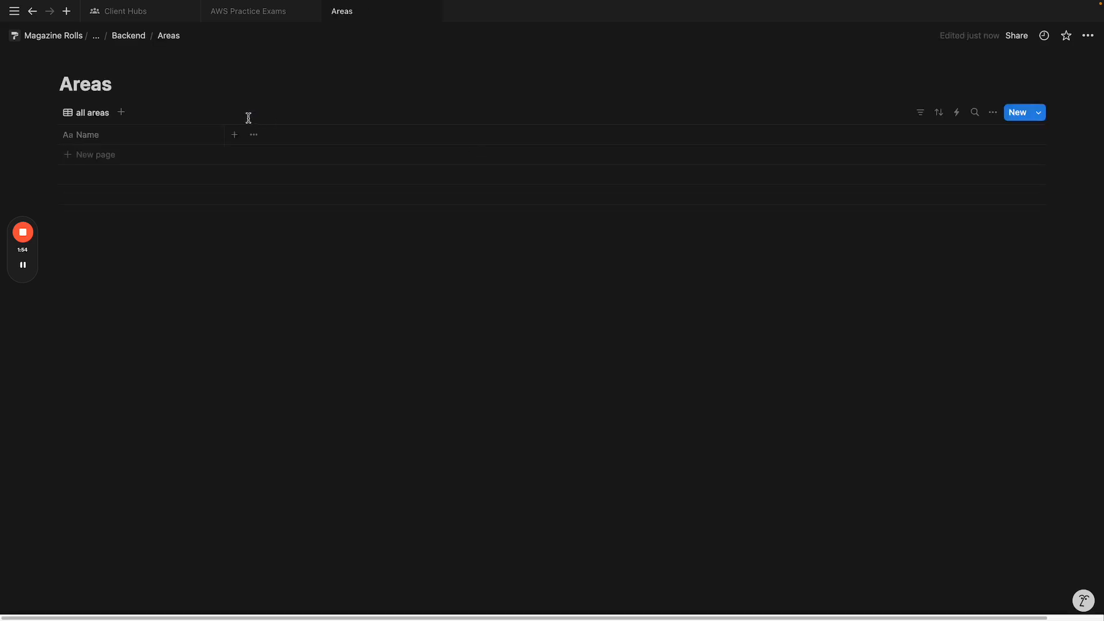
left_click(102, 85)
type("[ST ")
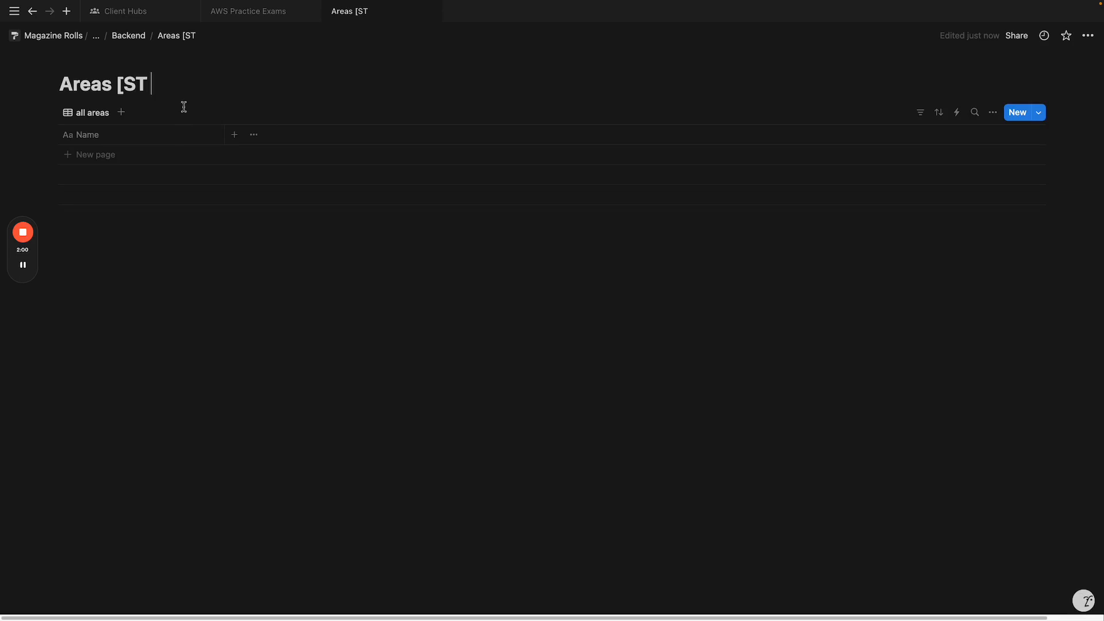
type("EXAMPLE")
key("BackSpace")
key("BackSpace")
key("BackSpace")
key("BackSpace")
key("BackSpace")
key("BackSpace")
type("xample]")
mouse_move(123, 86)
left_mouse_down()
mouse_move(262, 95)
mouse_move(118, 91)
left_mouse_up()
key("super+c")
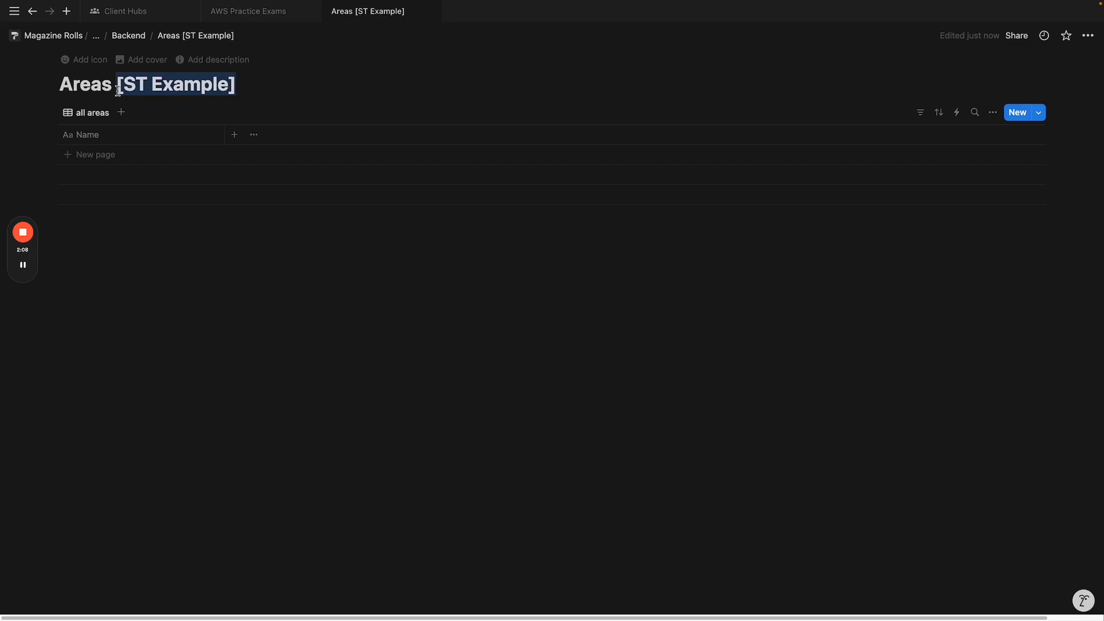
left_click(130, 37)
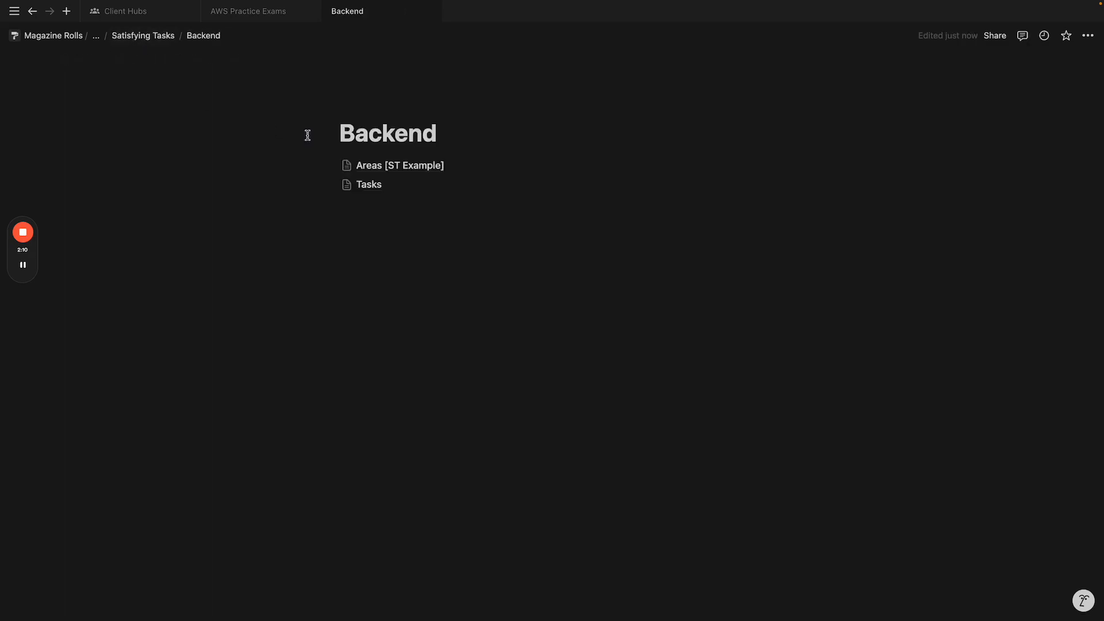
Step: Rename Tasks to 'Tasks [ST Example]' and add a narrow Done? checkbox column before Name
left_click(379, 185)
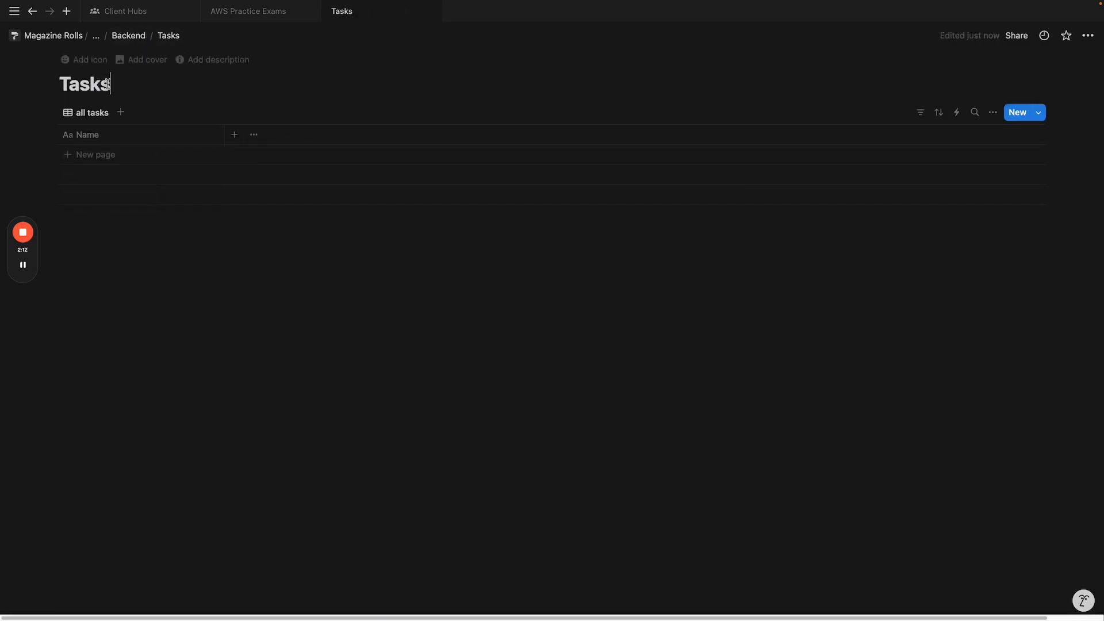
key("super+v")
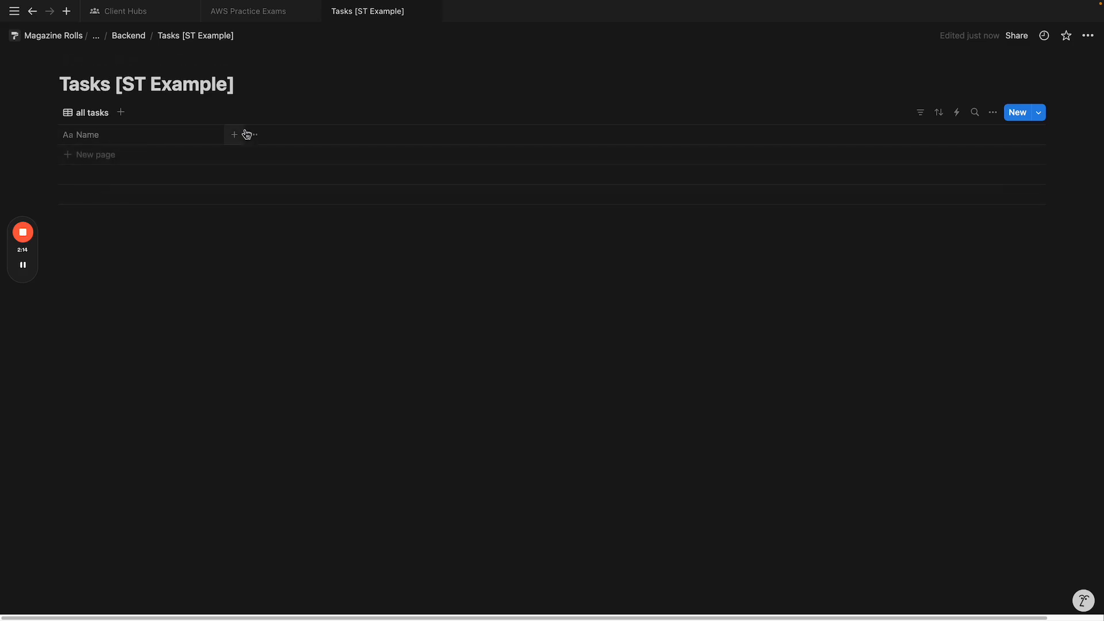
left_click(236, 137)
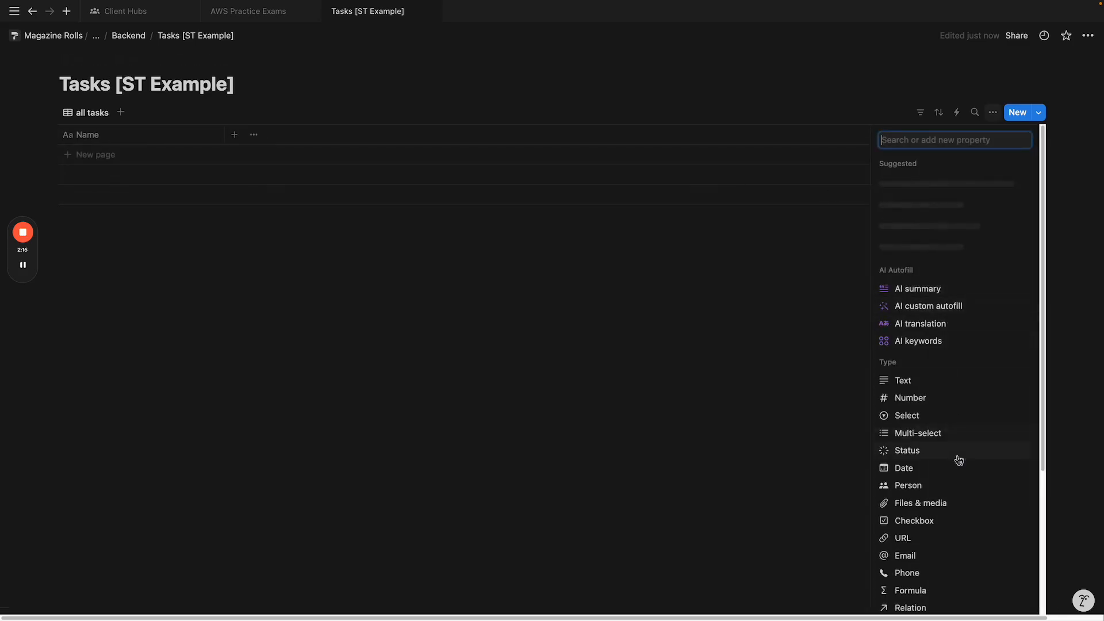
scroll(938, 501, "down", 4)
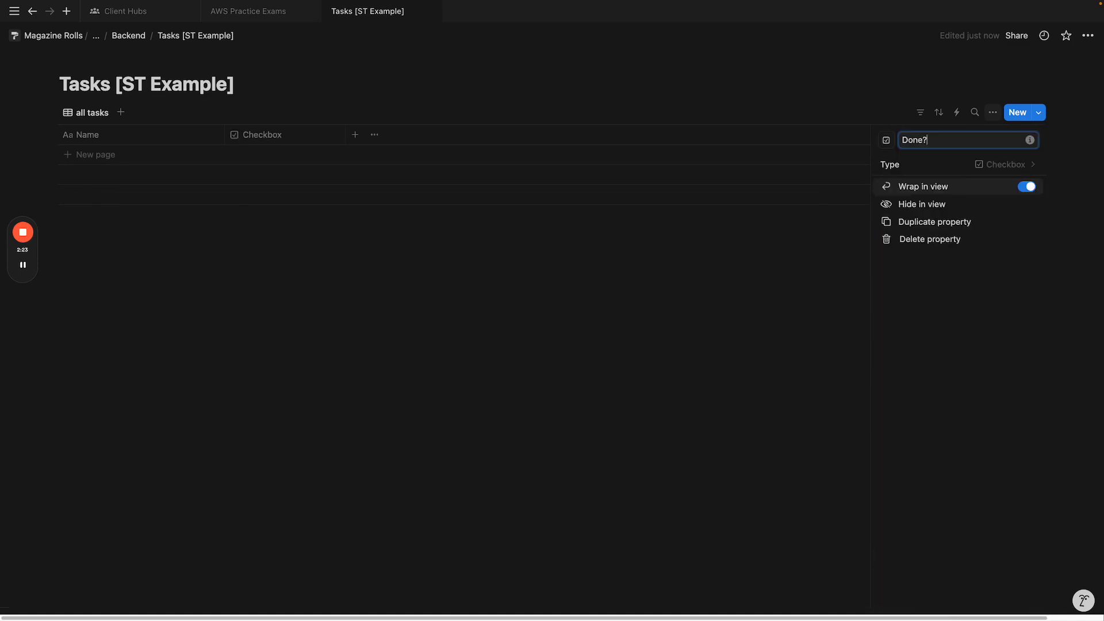
left_click(586, 365)
left_click_drag(264, 135, 171, 153)
left_click(180, 135)
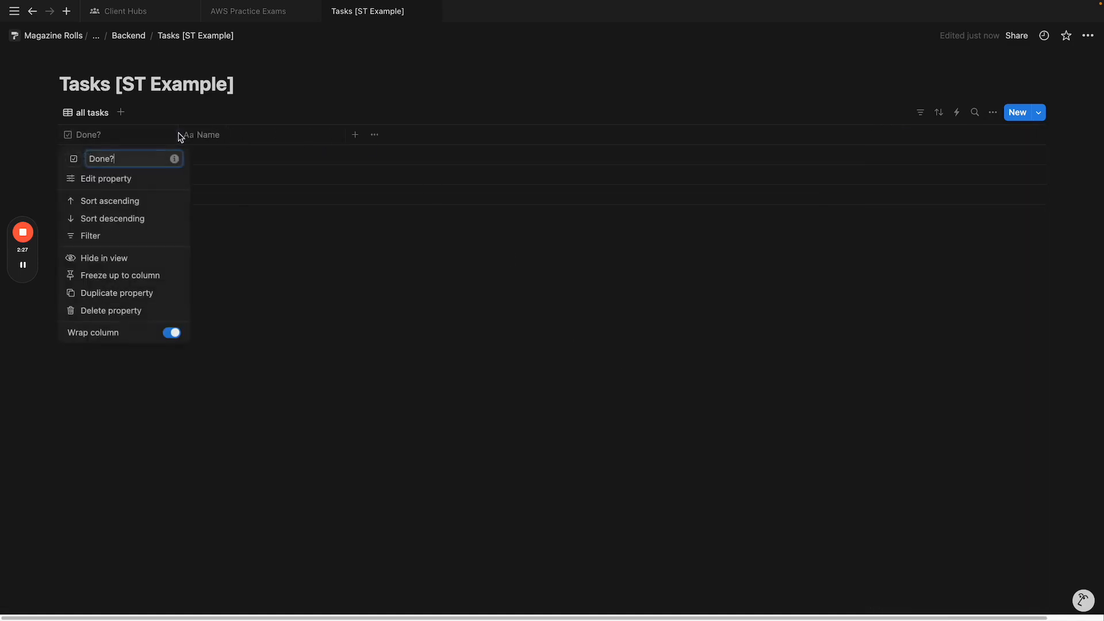
left_click(177, 133)
left_click_drag(178, 132, 19, 133)
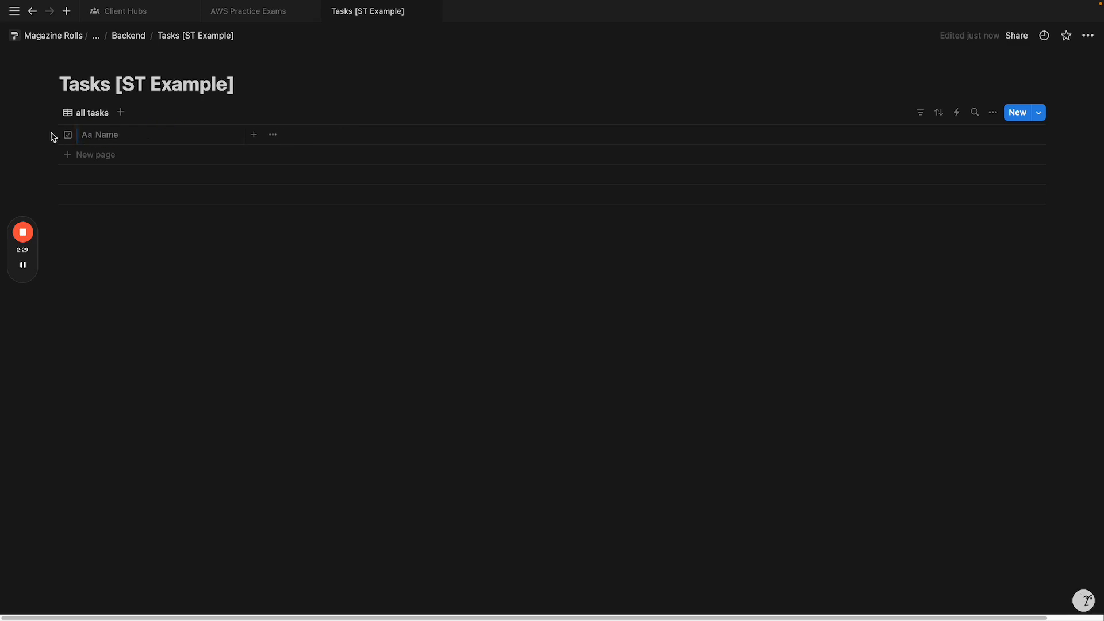
Step: Add a Last edited time property named 'Completed Time' to the Tasks table
left_click(254, 135)
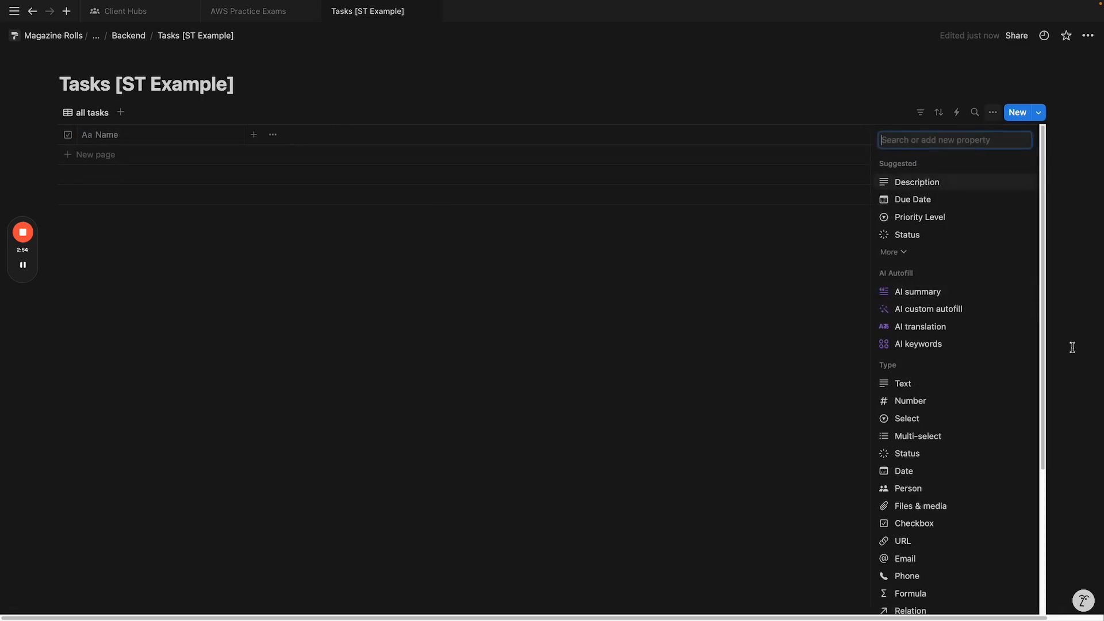
scroll(1018, 458, "down", 4)
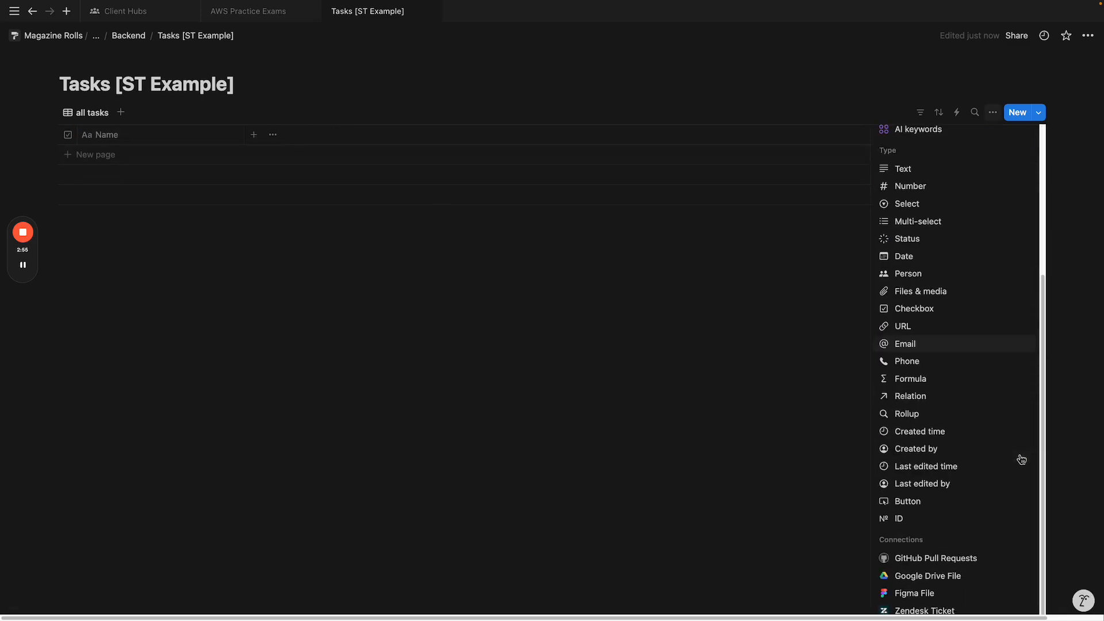
left_click(943, 466)
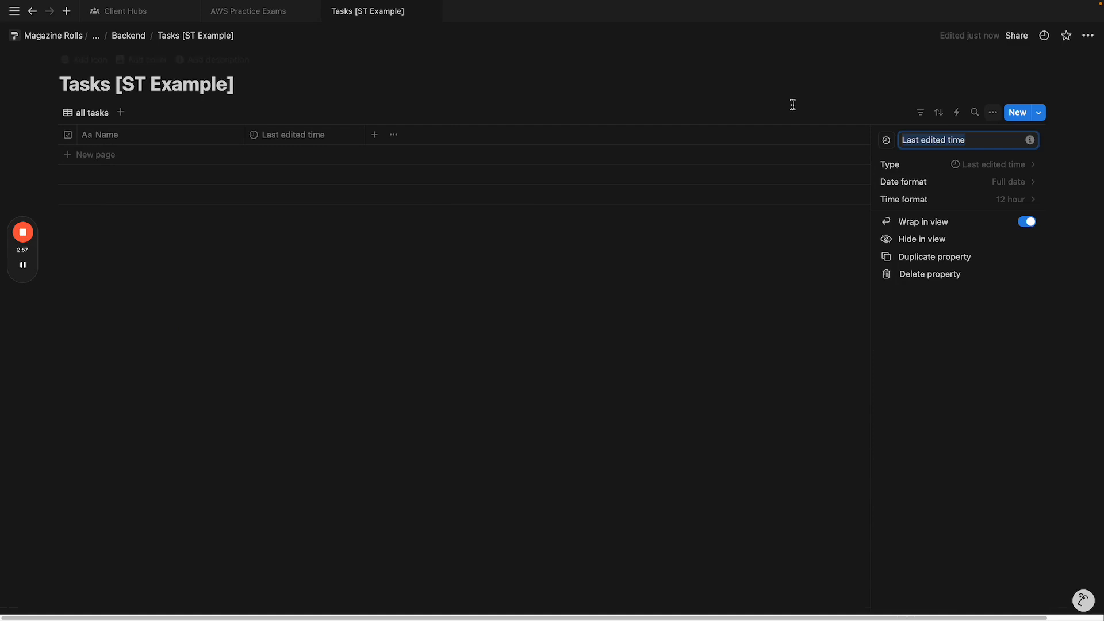
type("Compl")
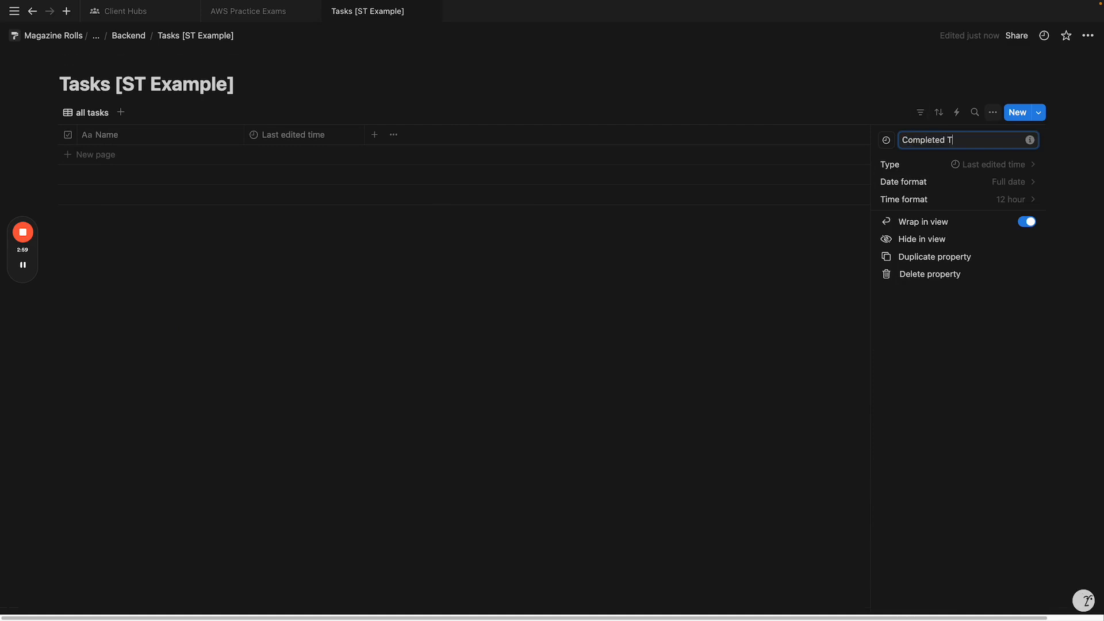
left_click(764, 281)
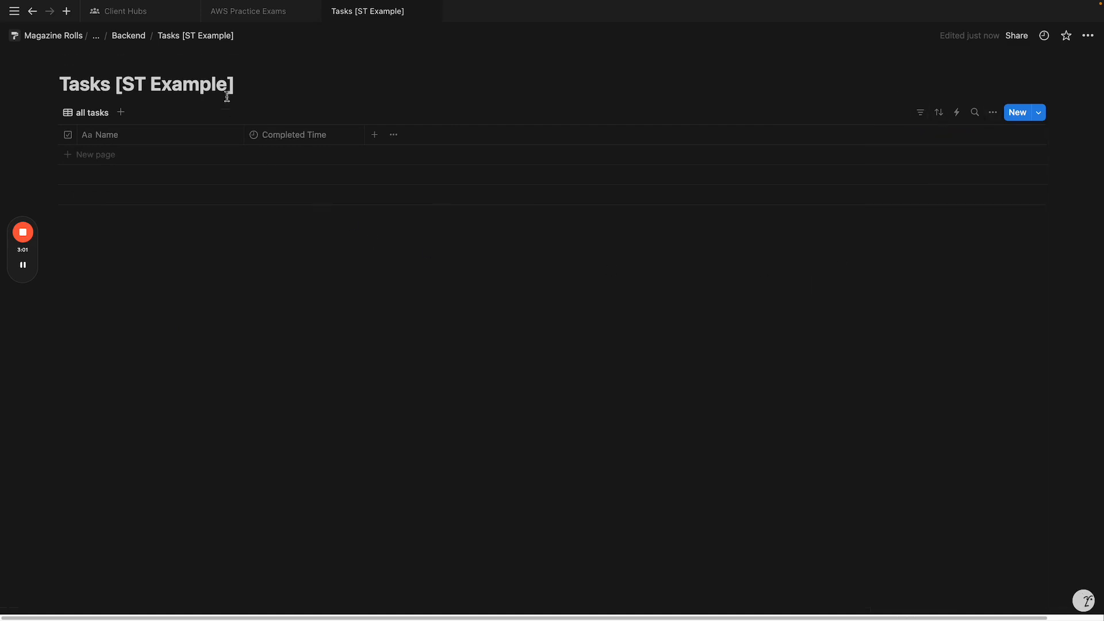
left_click(126, 37)
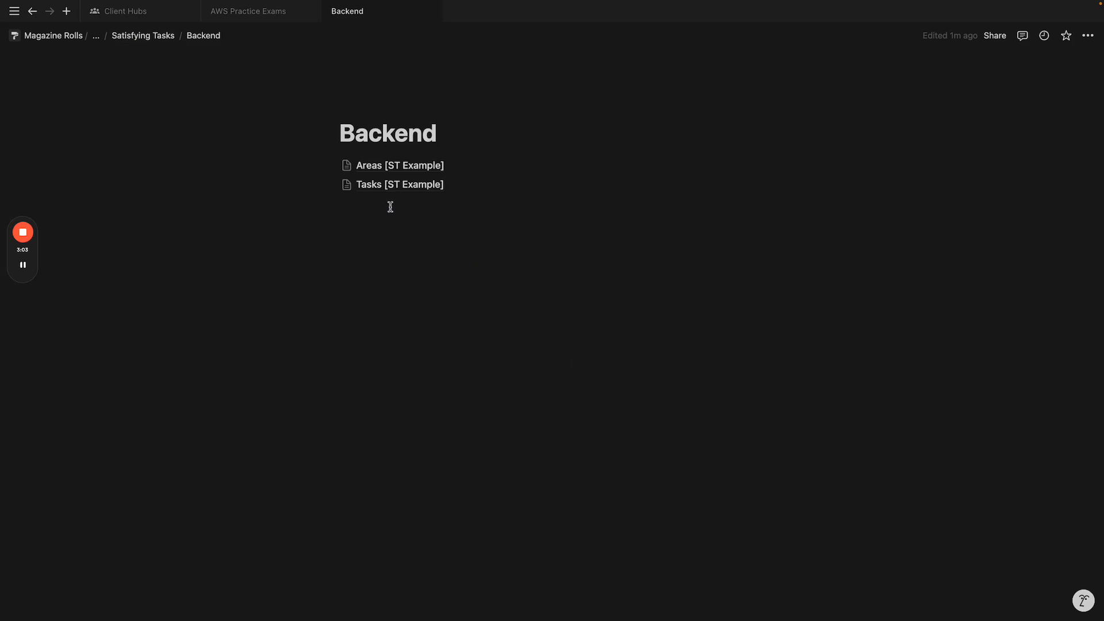
Step: Add a relation property in Areas pointing to Tasks [ST Example], named 'Tasks'
left_click(406, 165)
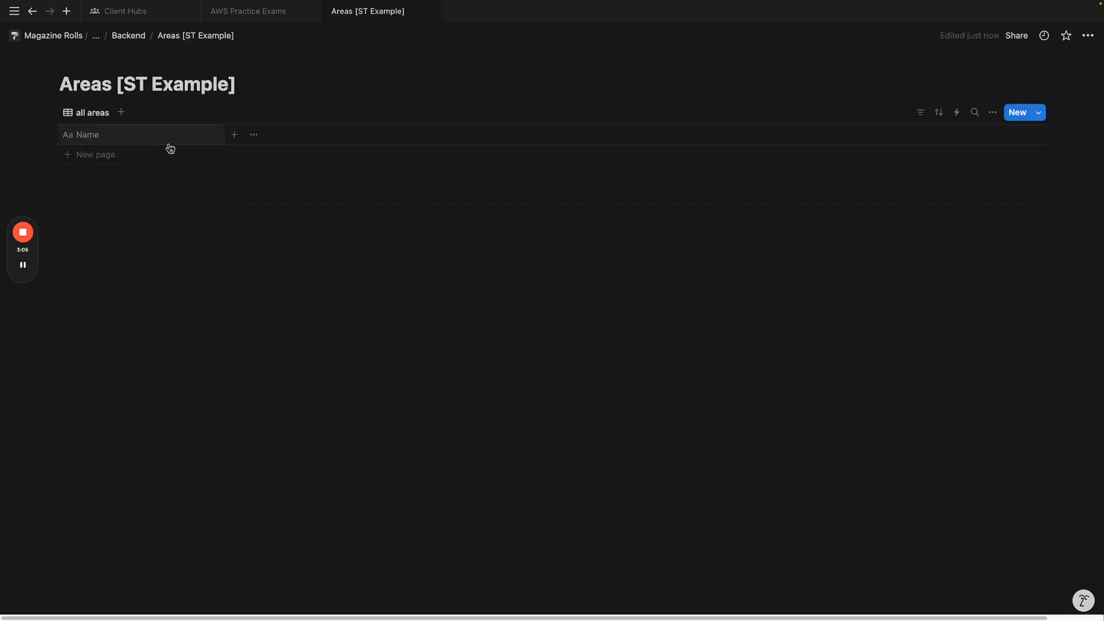
left_click(235, 135)
scroll(896, 495, "down", 3)
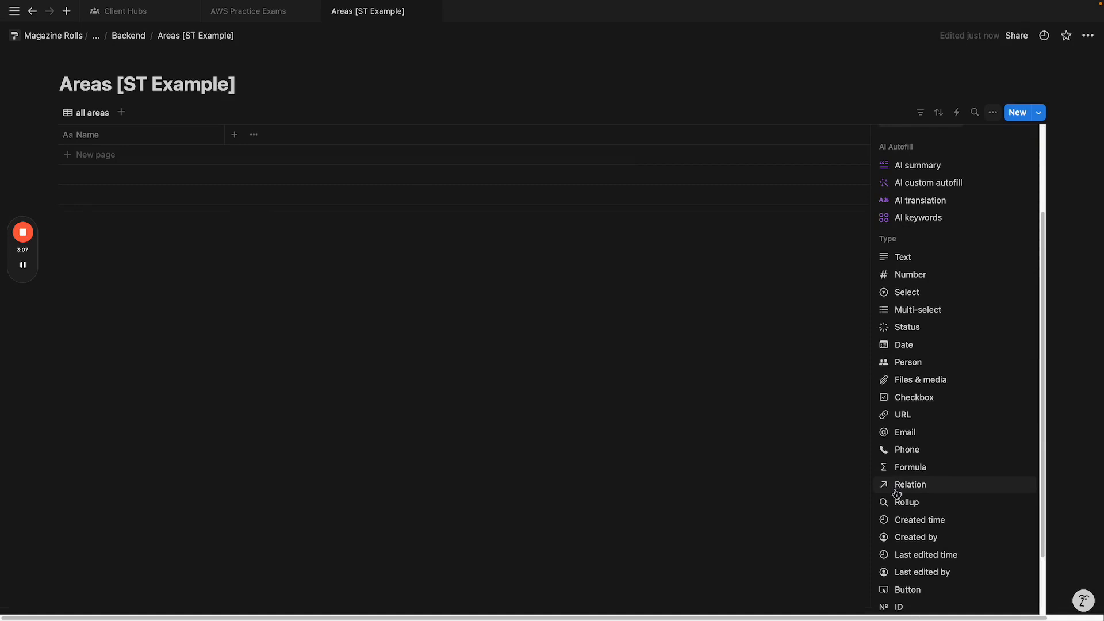
left_click(927, 484)
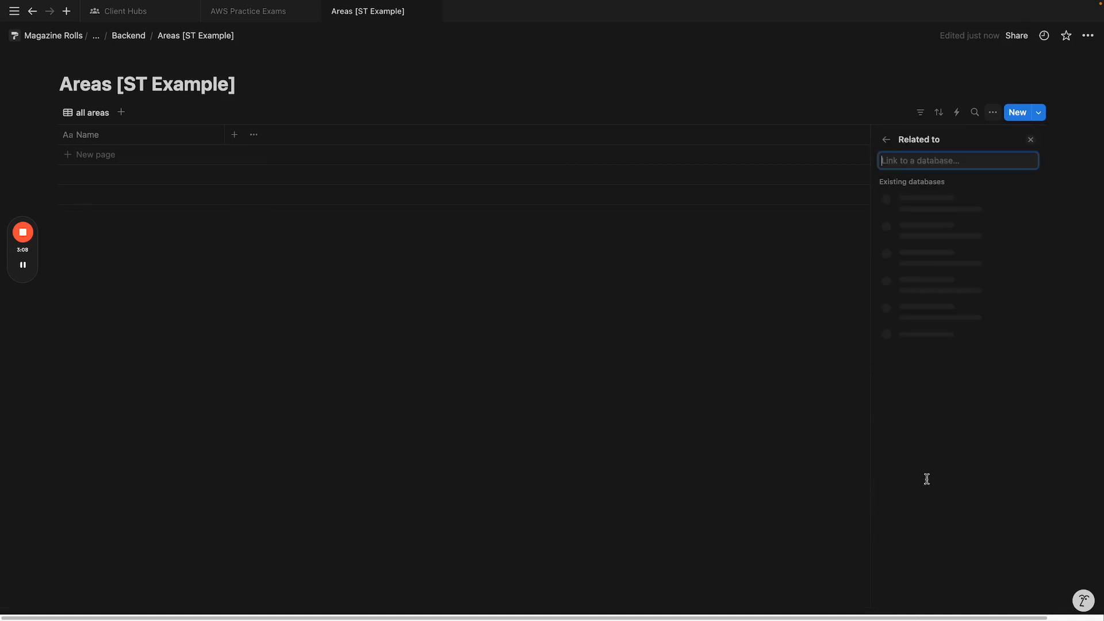
left_click(955, 229)
left_click_drag(920, 166, 905, 166)
key("BackSpace")
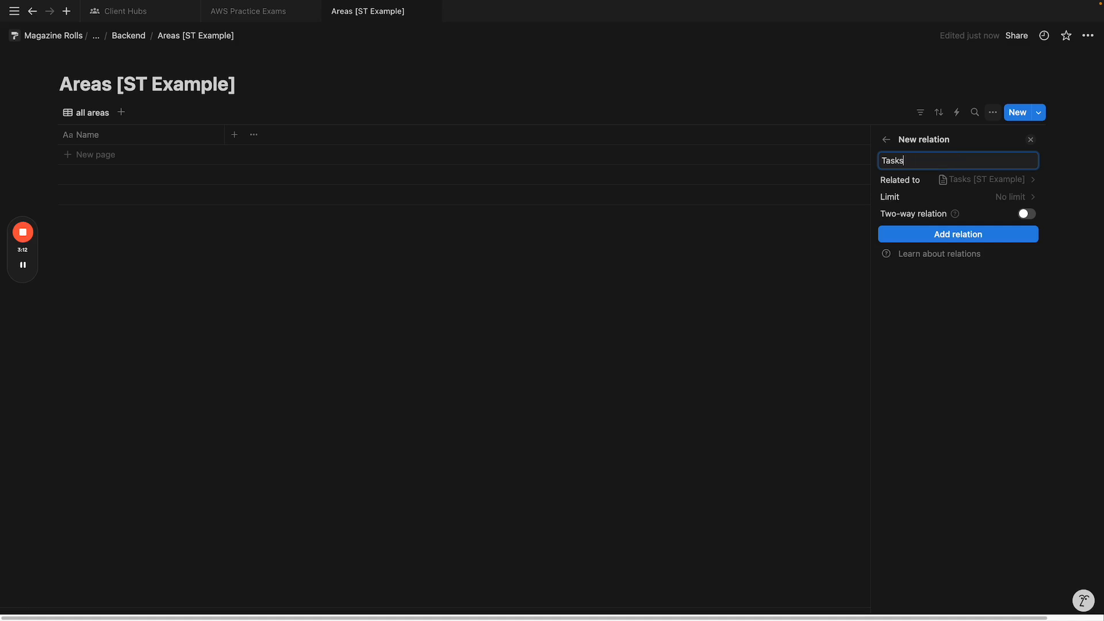
Step: Make the relation two-way with the reverse property named 'Area' and create it
left_click(958, 216)
type("Area")
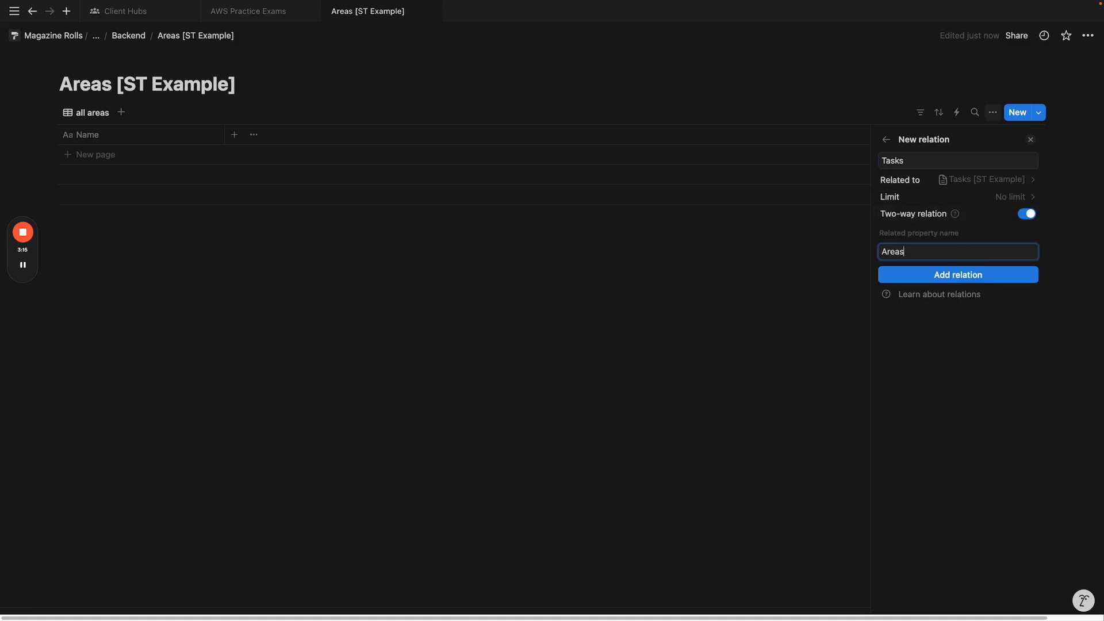
left_click(992, 277)
left_click(326, 307)
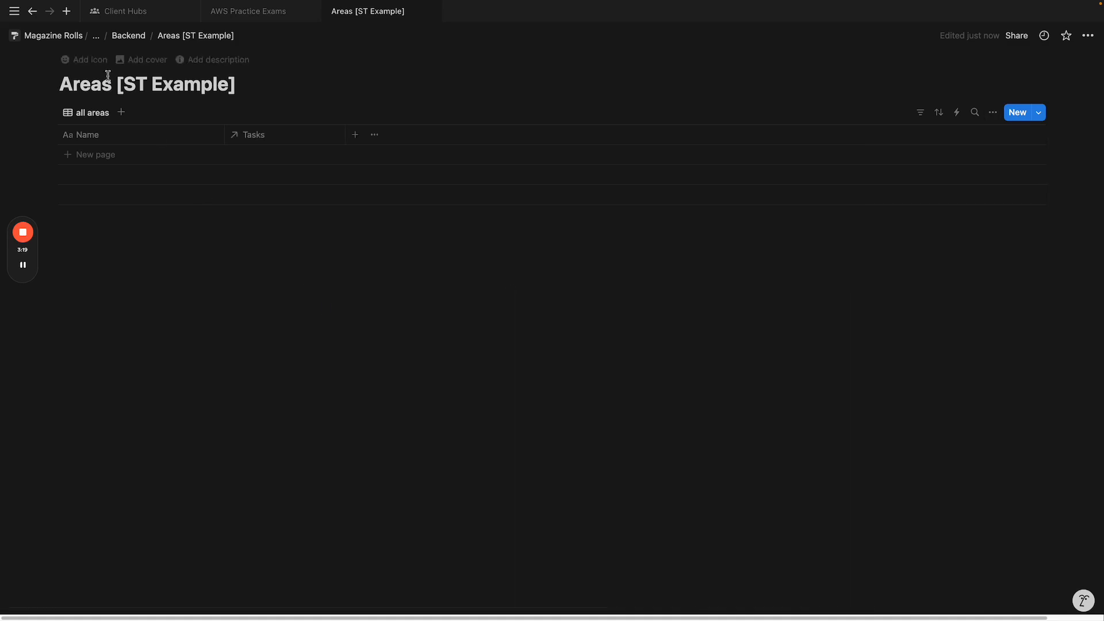
left_click(129, 36)
left_click(378, 184)
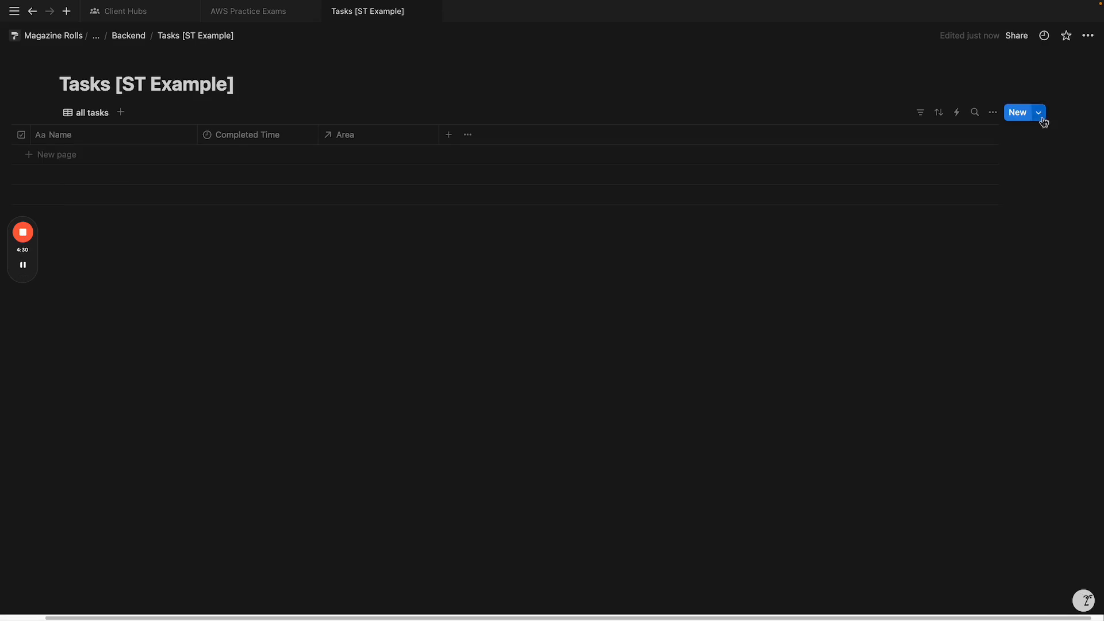
Step: Create tasks from the Laundry and other task templates in Tasks [ST Example]
left_click(1040, 113)
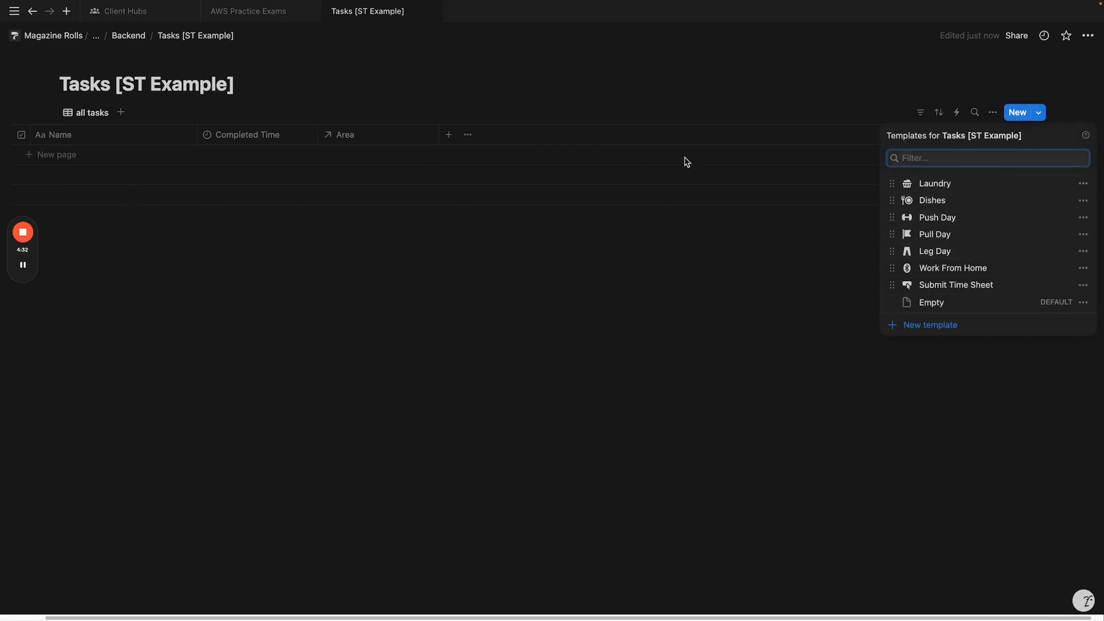
left_click(966, 184)
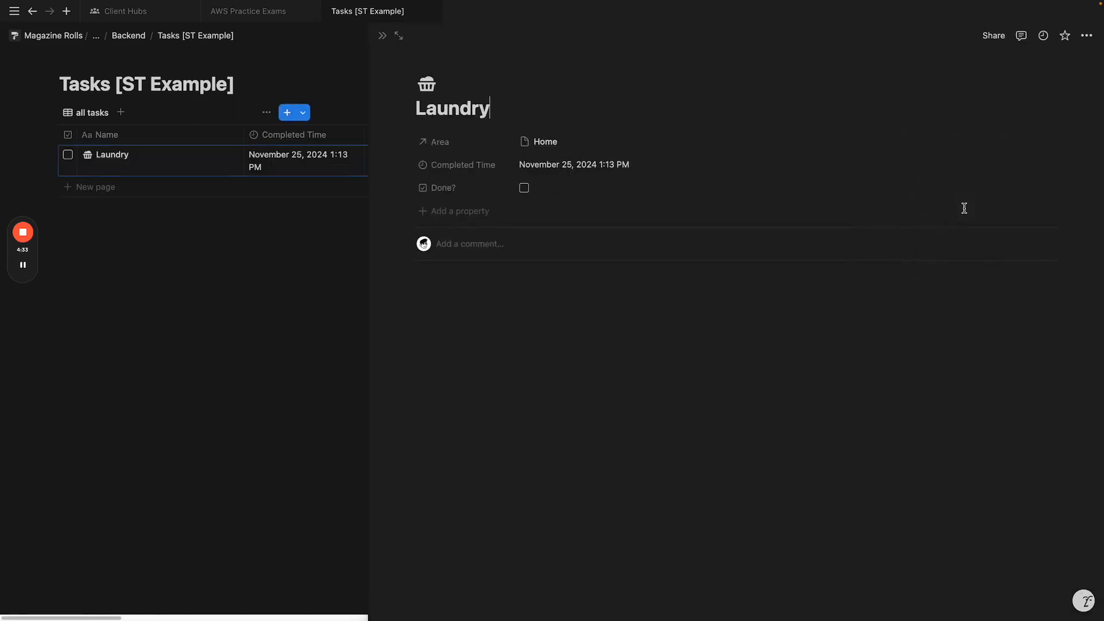
left_click(384, 38)
left_click(1038, 113)
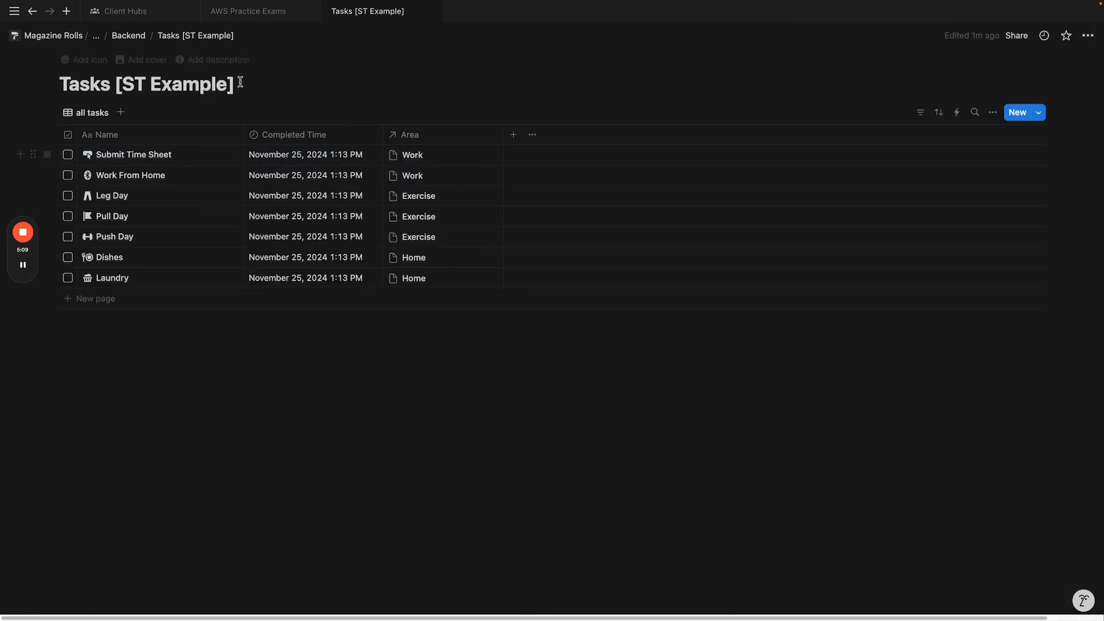
left_click(123, 38)
left_click(407, 167)
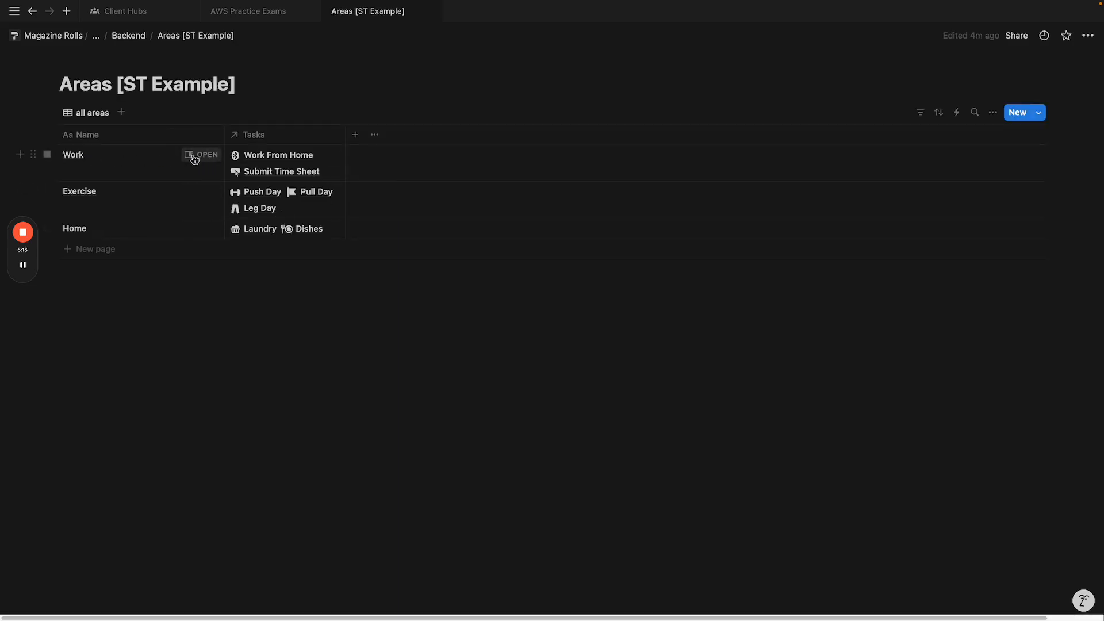
Step: Give the Work area page a briefcase icon from the Icons library
left_click(190, 159)
left_click(442, 59)
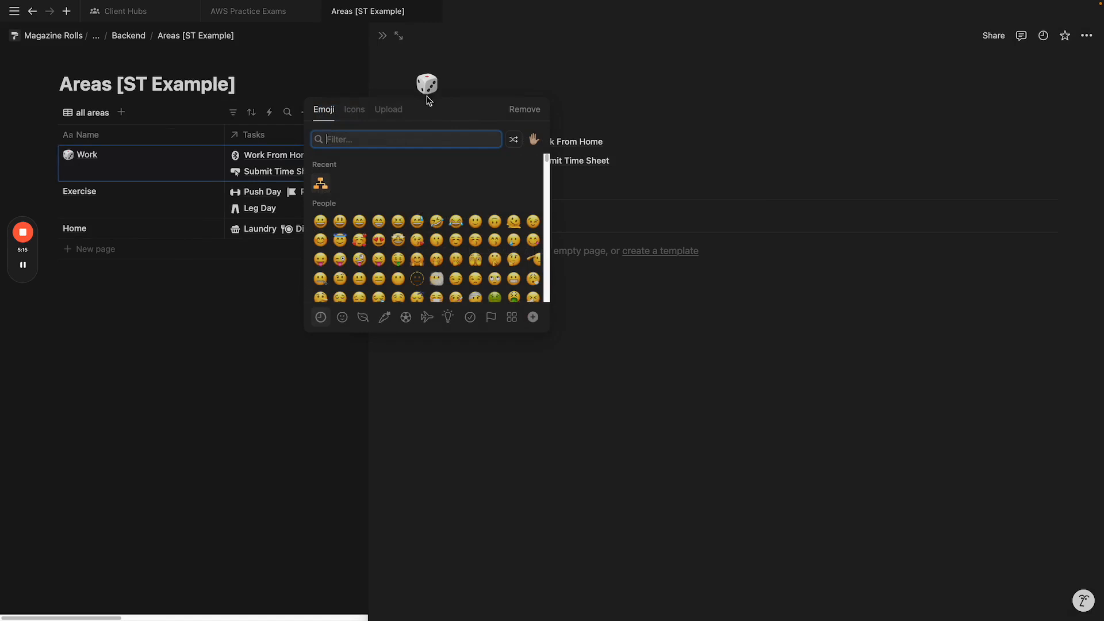
left_click(355, 111)
type("brie")
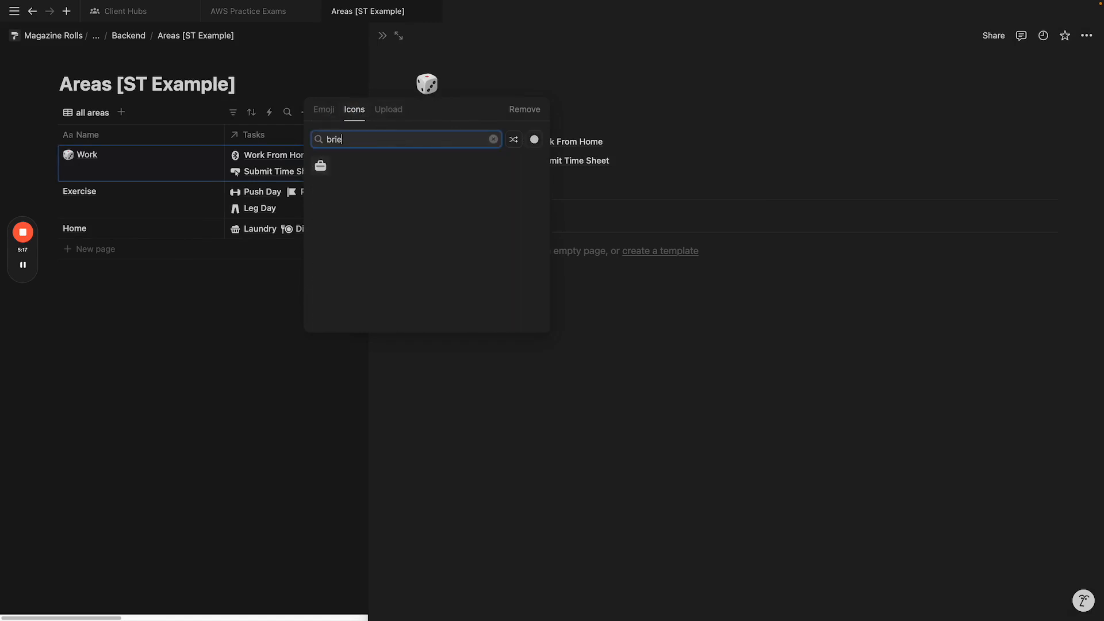
left_click(321, 165)
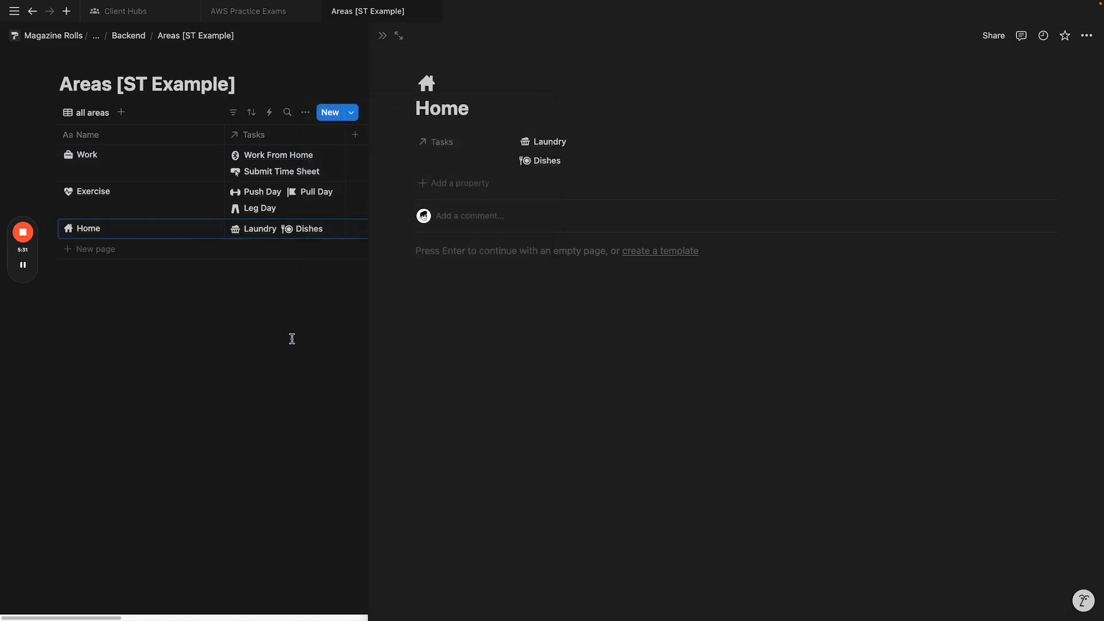
left_click(290, 340)
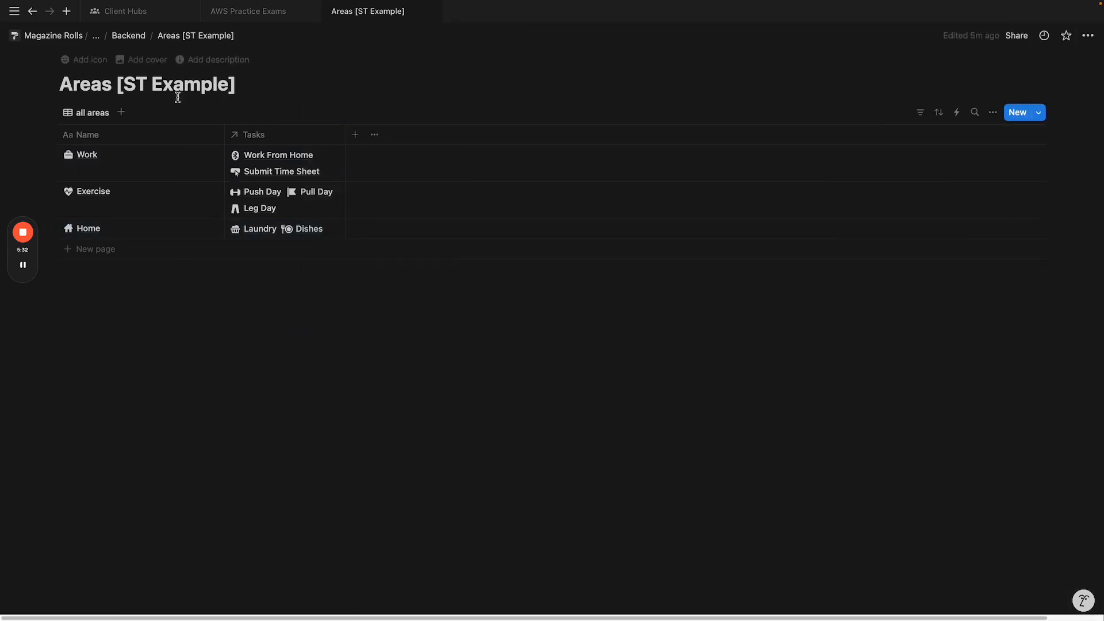
left_click(128, 37)
Step: Hide the Area column in the Tasks [ST Example] table
left_click(390, 185)
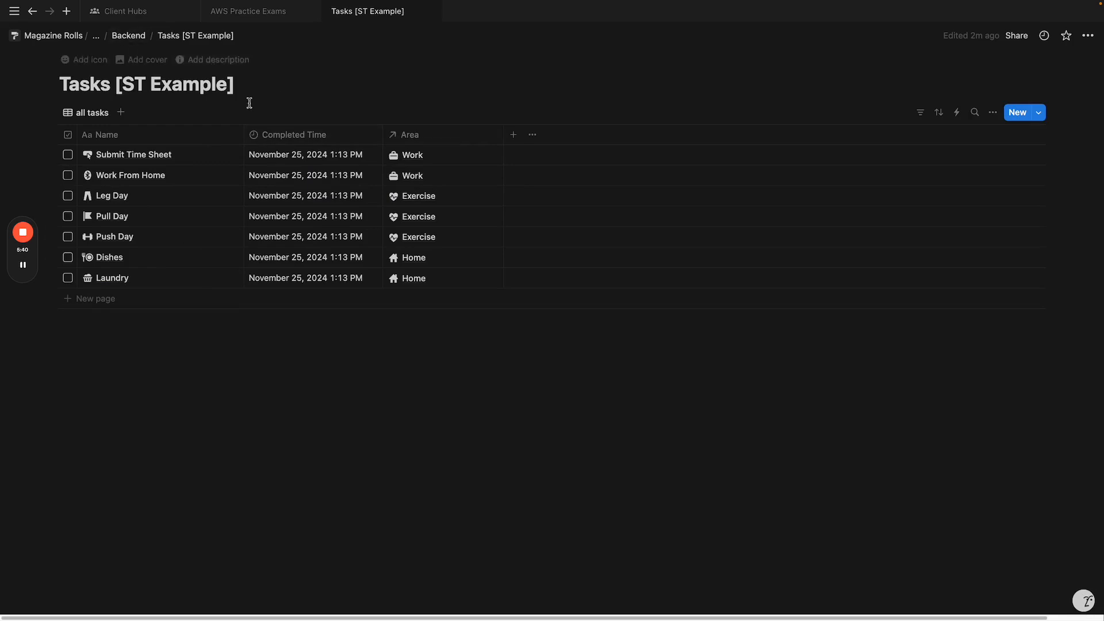
left_click(433, 135)
left_click(424, 292)
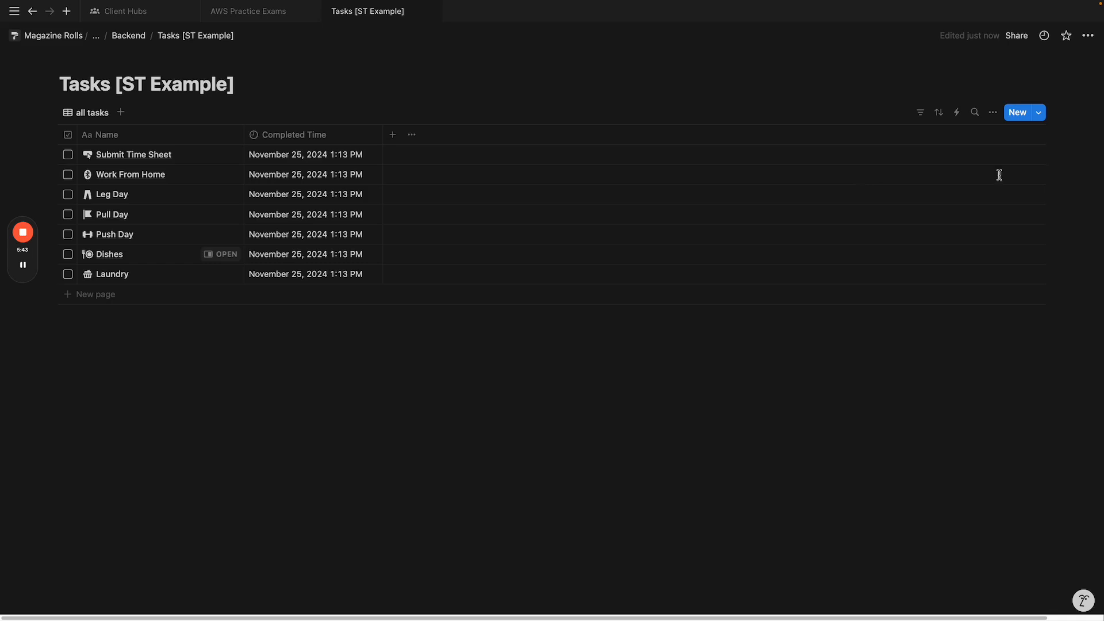
Step: Group the tasks by Area into Exercise, Home and Work sections
left_click(997, 118)
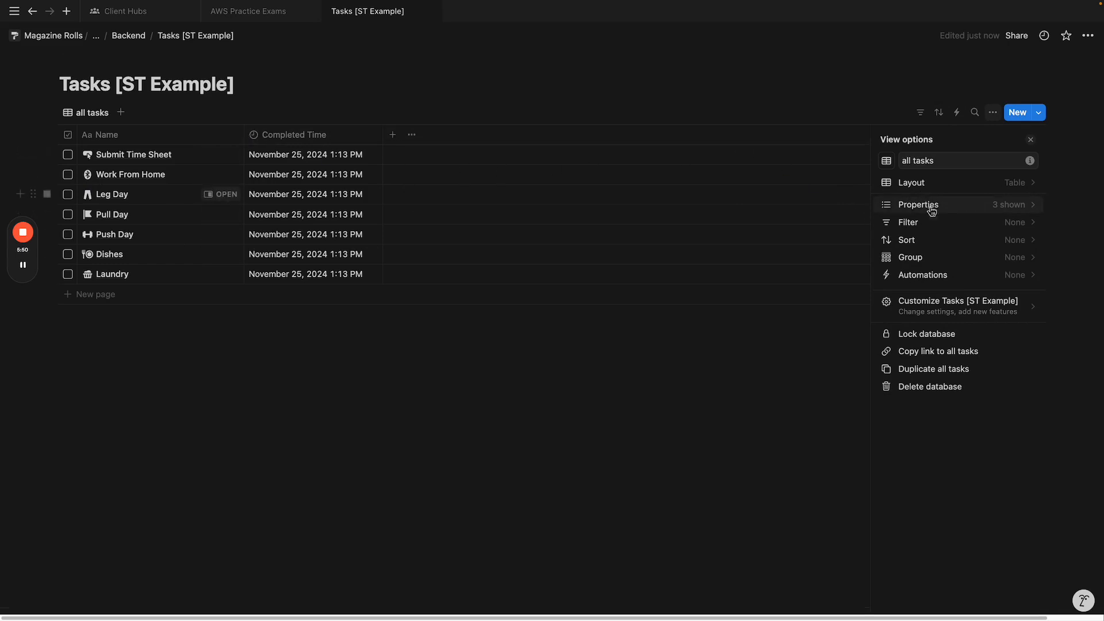
left_click(924, 262)
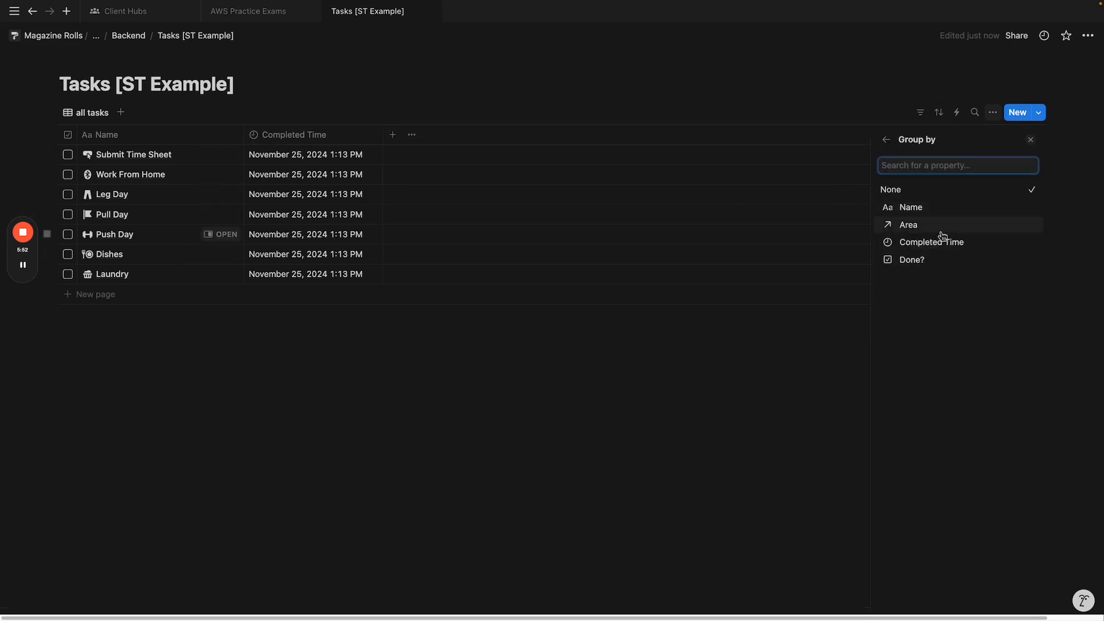
left_click(942, 226)
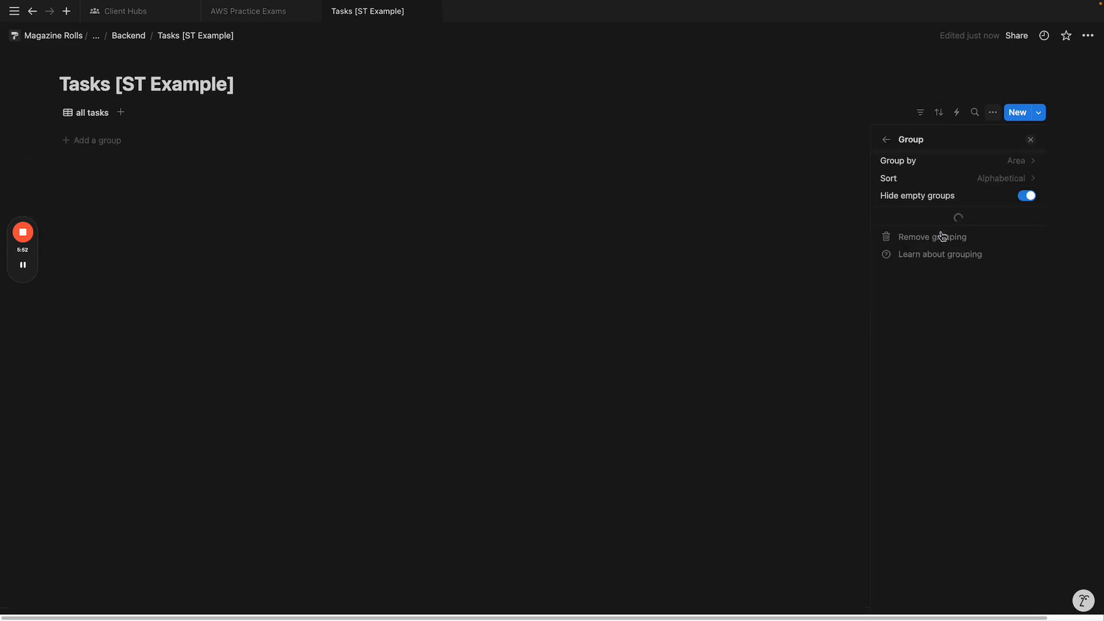
left_click(325, 101)
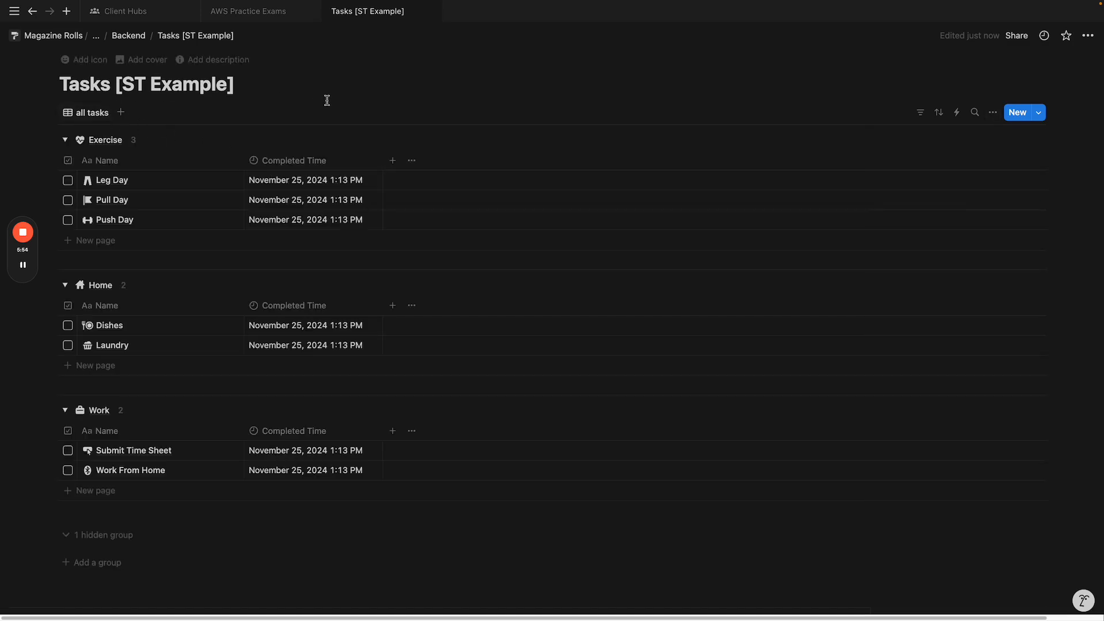
left_click(118, 38)
Step: Add a formula property named 'Completed Today' to Areas and open its formula editor
left_click(414, 172)
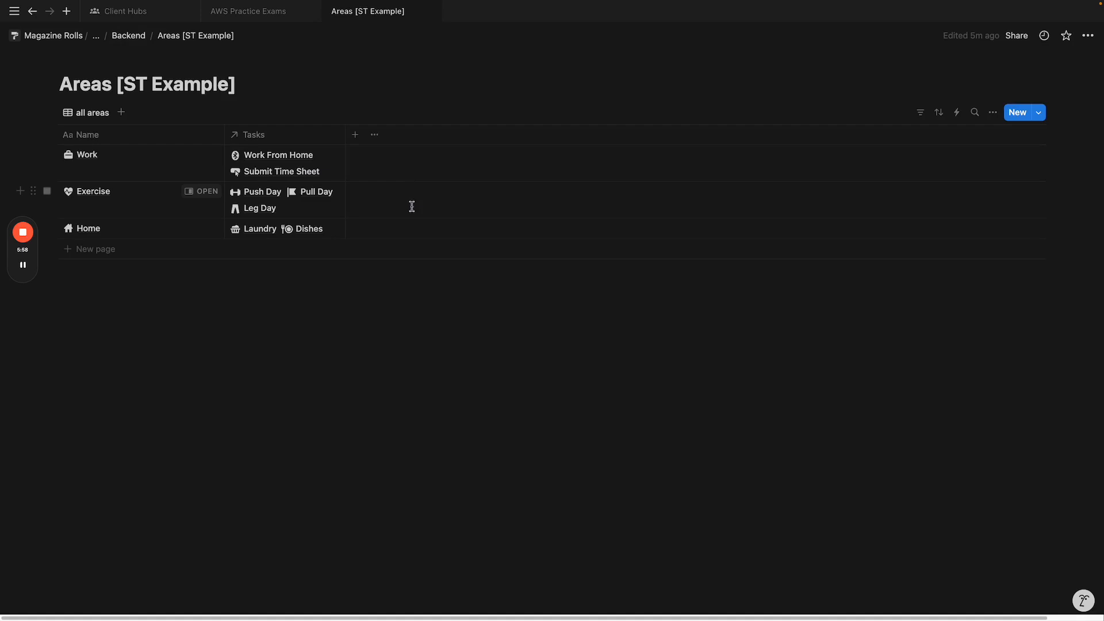
left_click(355, 135)
scroll(990, 386, "down", 2)
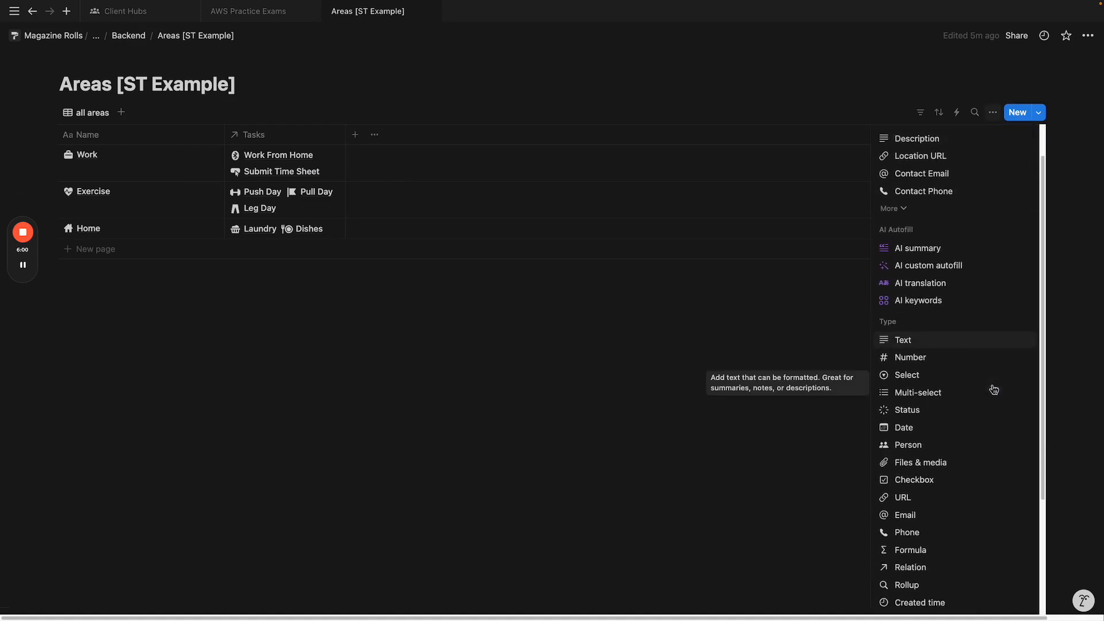
left_click(949, 556)
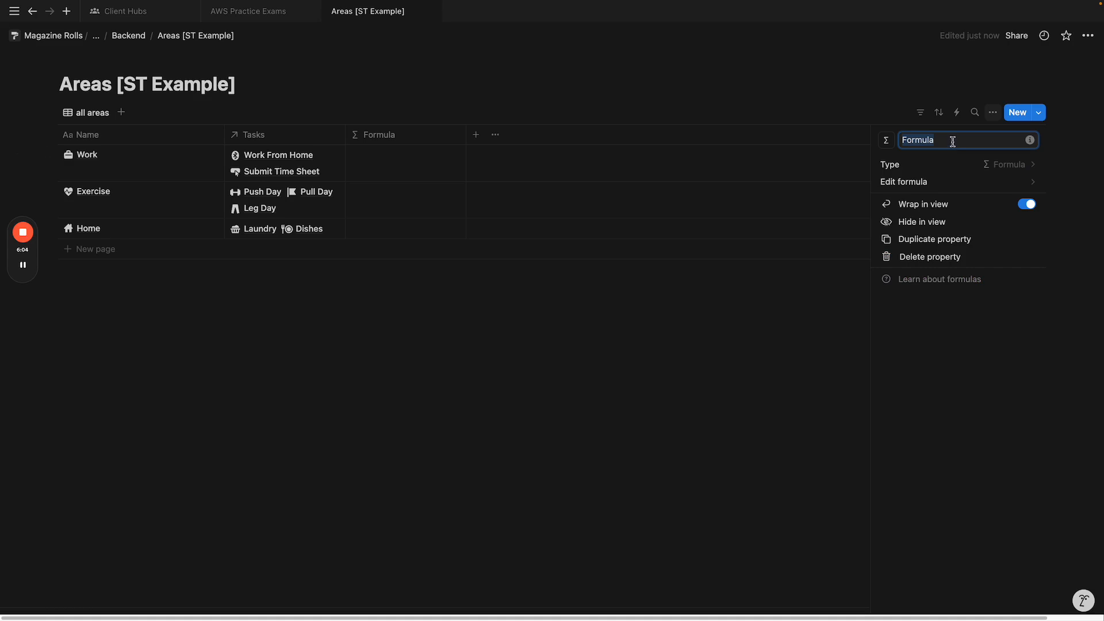
type("Completed Today")
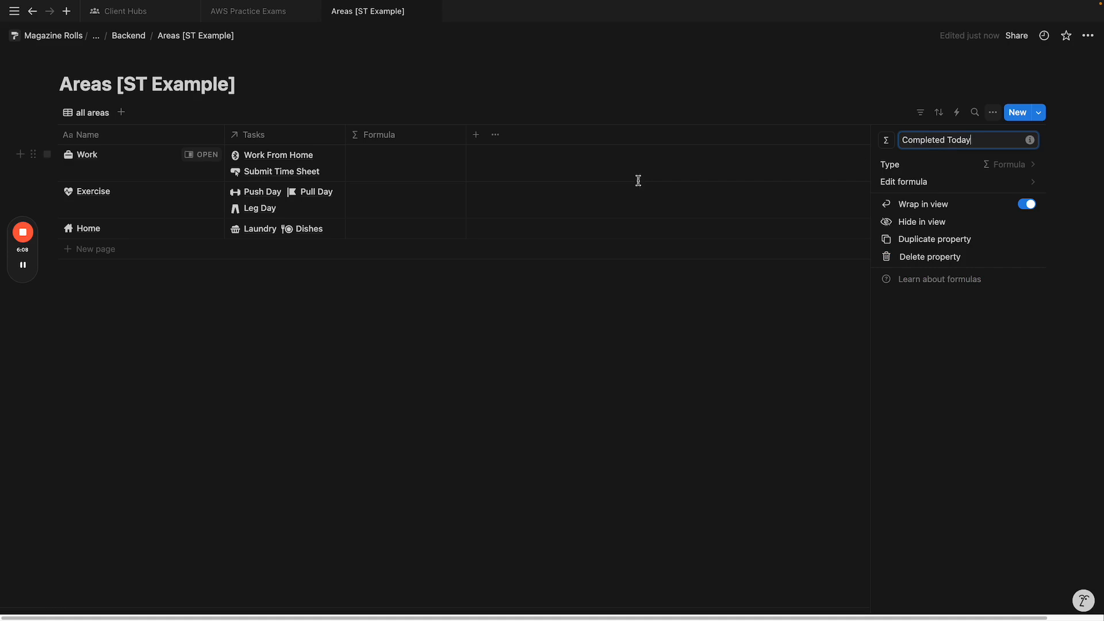
left_click(901, 182)
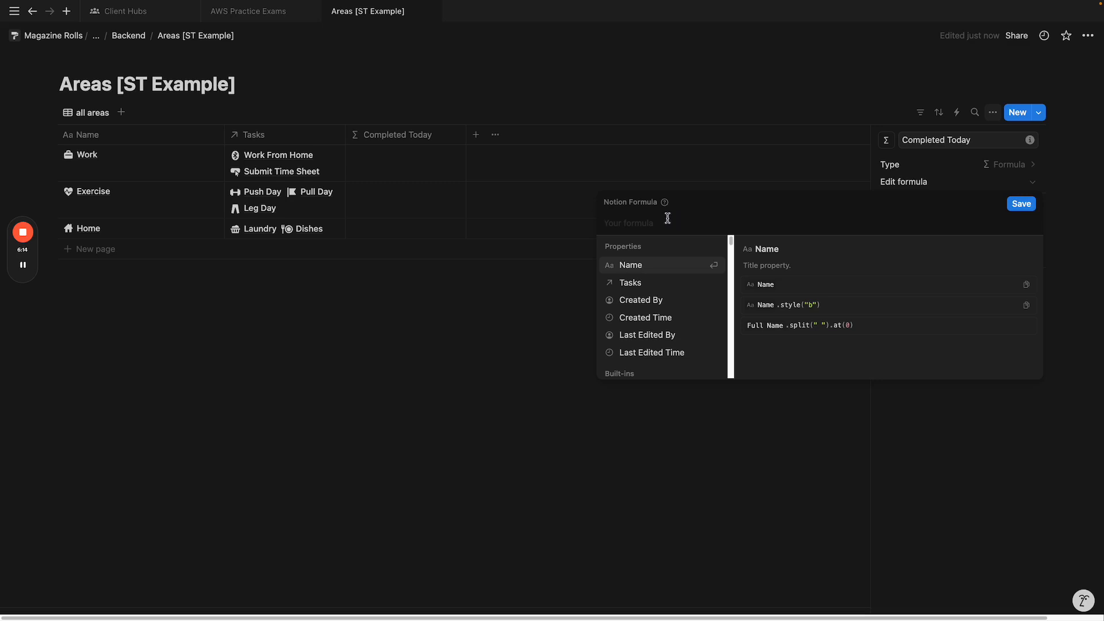
Step: Draft map(Tasks, current.Do…) toward the Done? checkbox, then select and clear the formula
left_click(648, 294)
key("BackSpace")
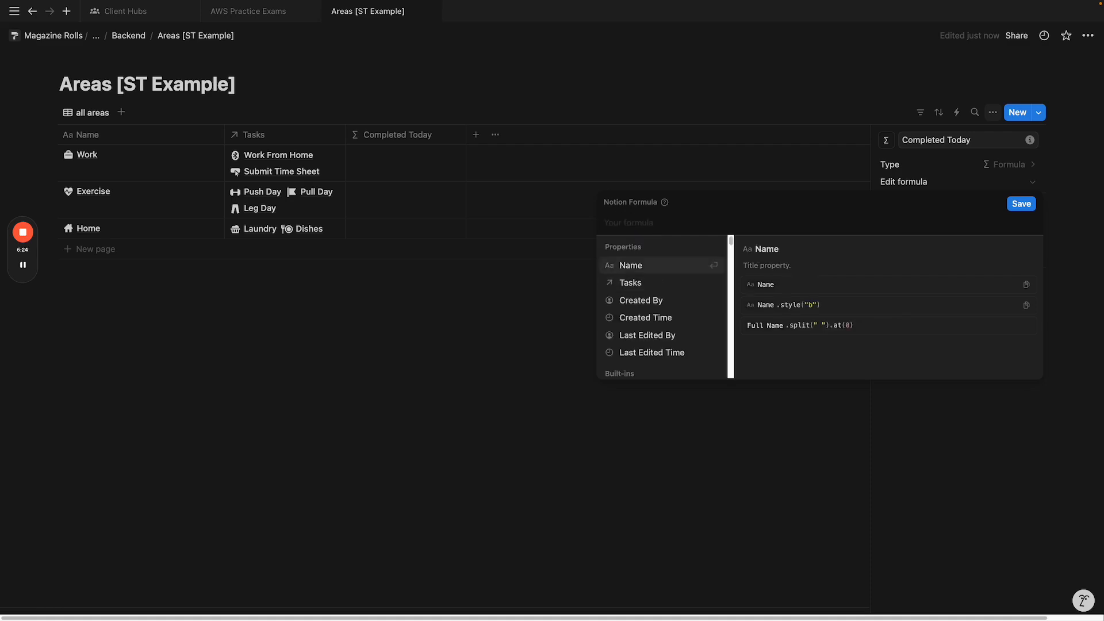
type("map(ta")
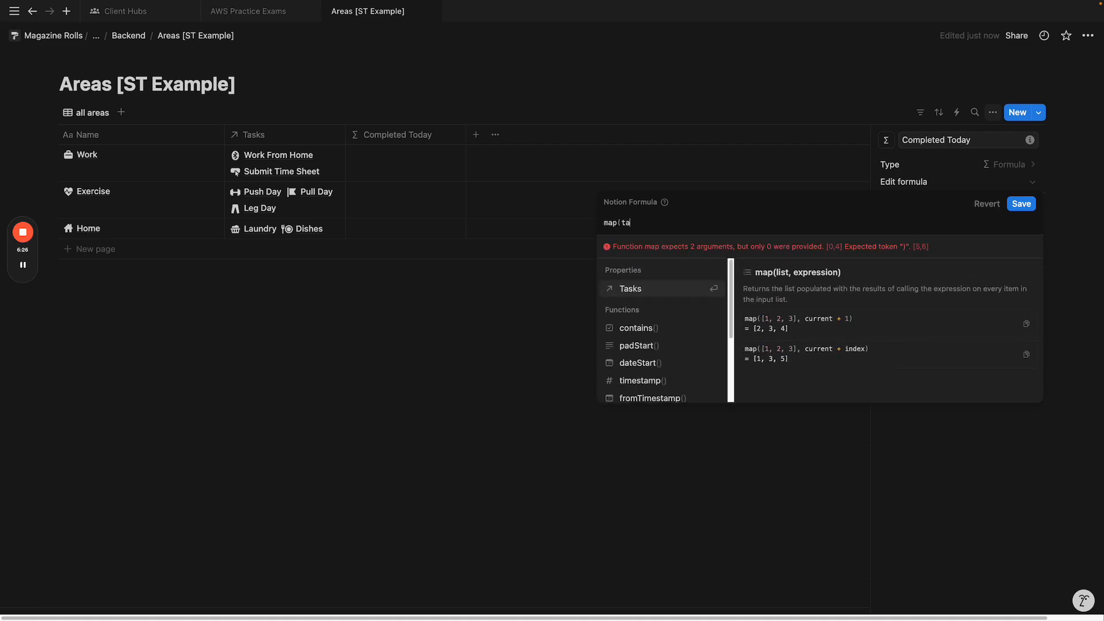
left_click(681, 294)
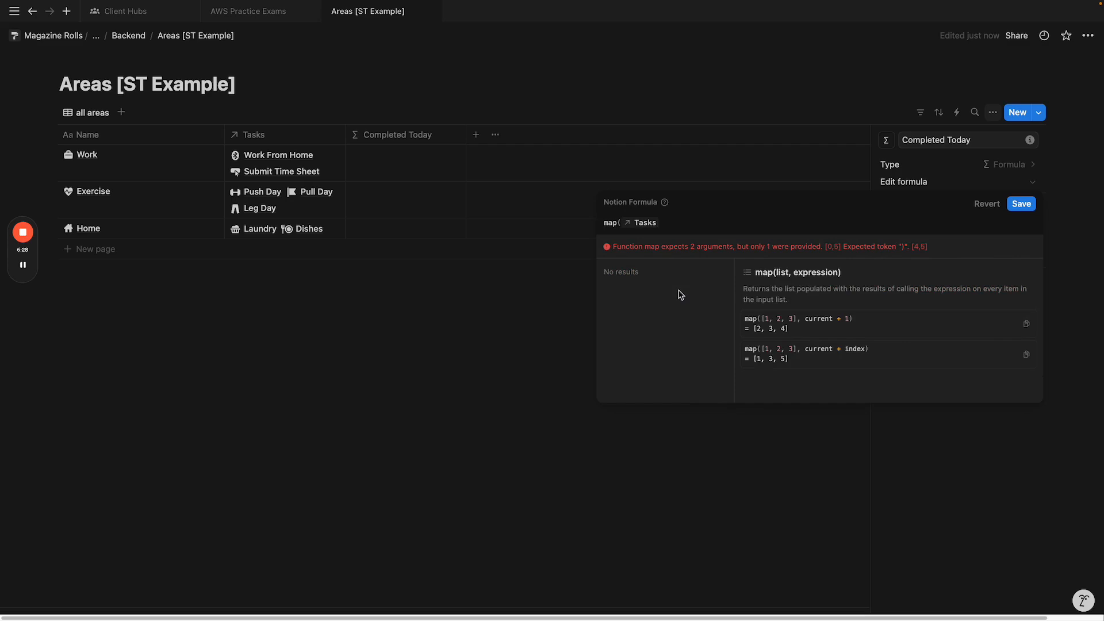
type(",c")
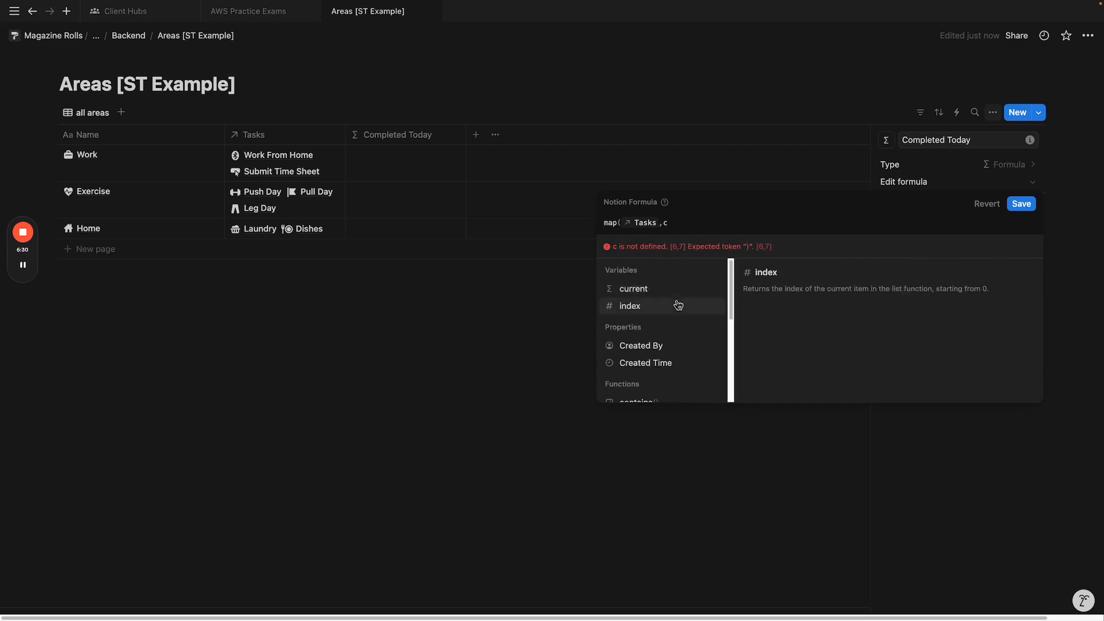
left_click(678, 291)
type(".Com")
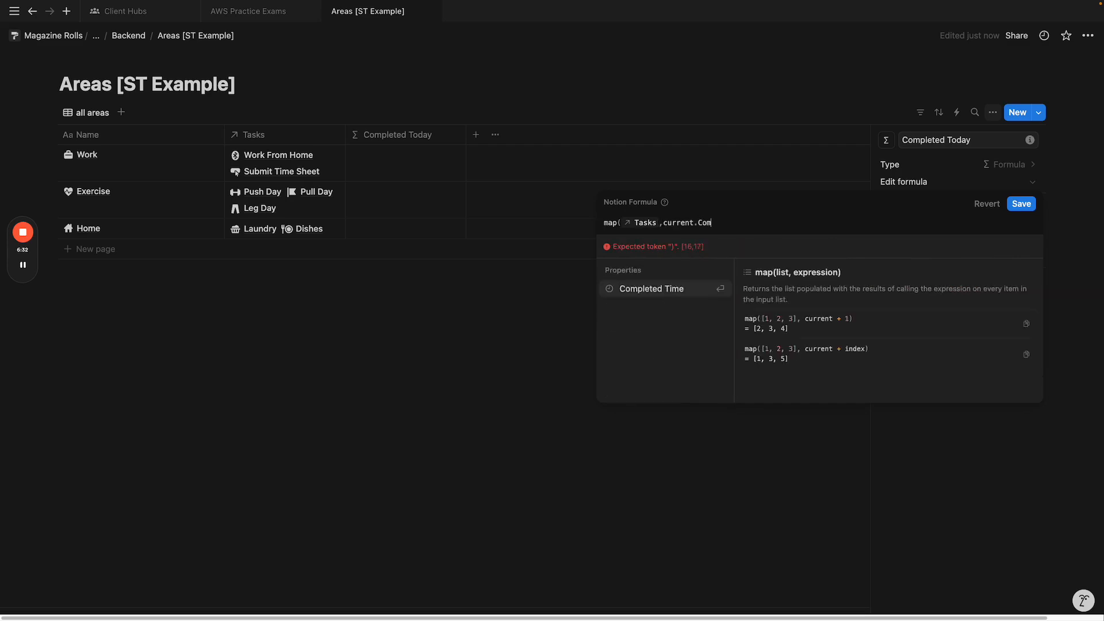
key("BackSpace")
key("BackSpace")
key("BackSpace")
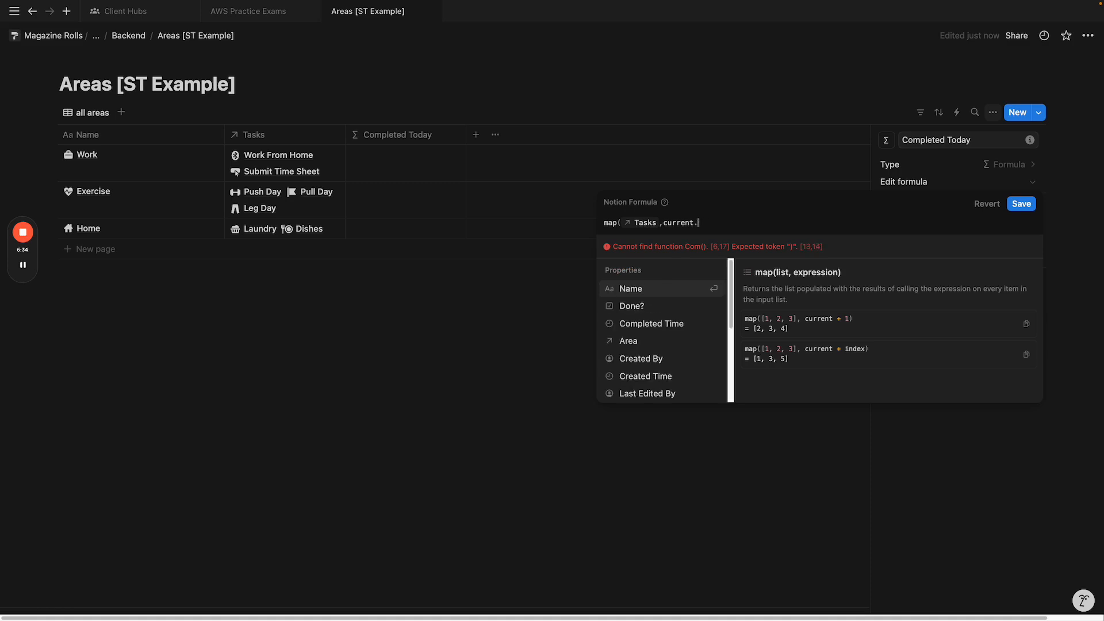
type("Do")
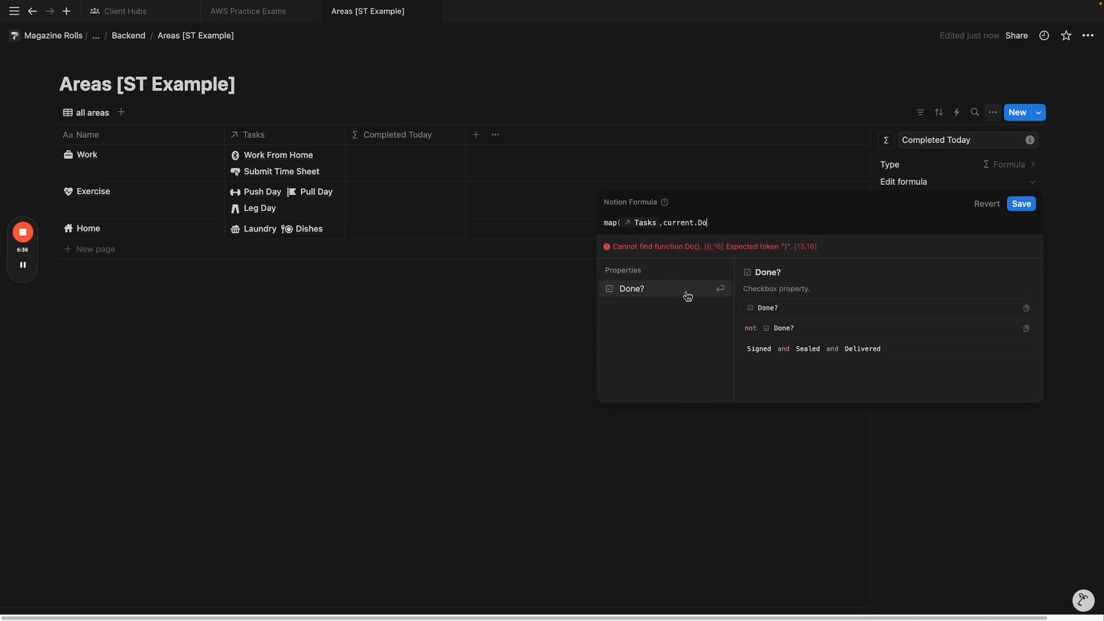
triple_click(721, 225)
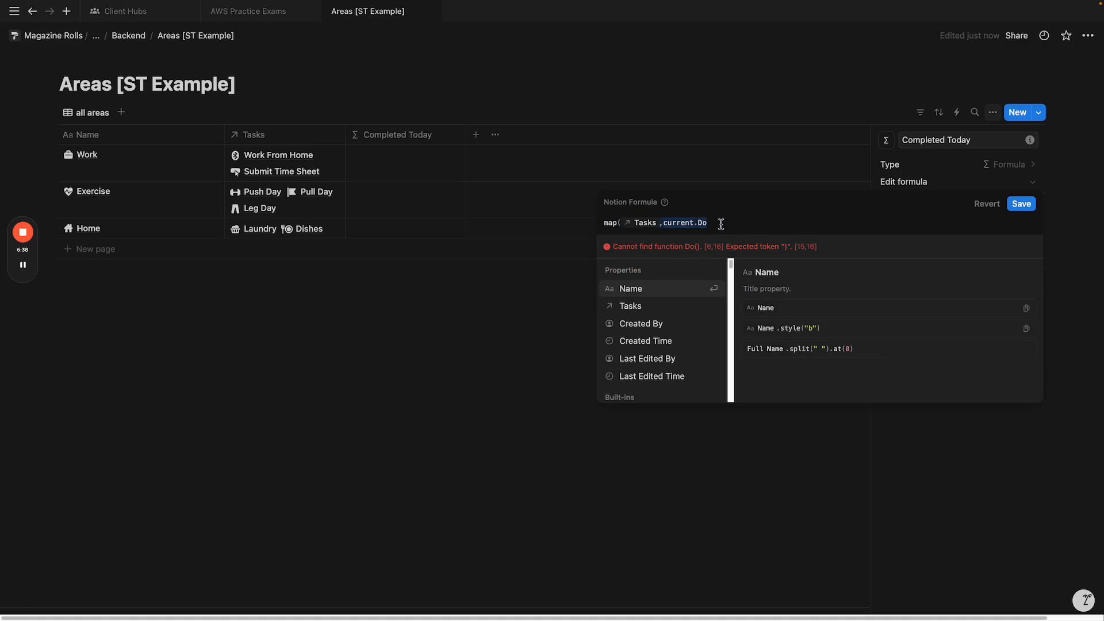
key("super+a")
Step: Start the formula as filter(Tasks, current.Done == true)
key("BackSpace")
type("filter")
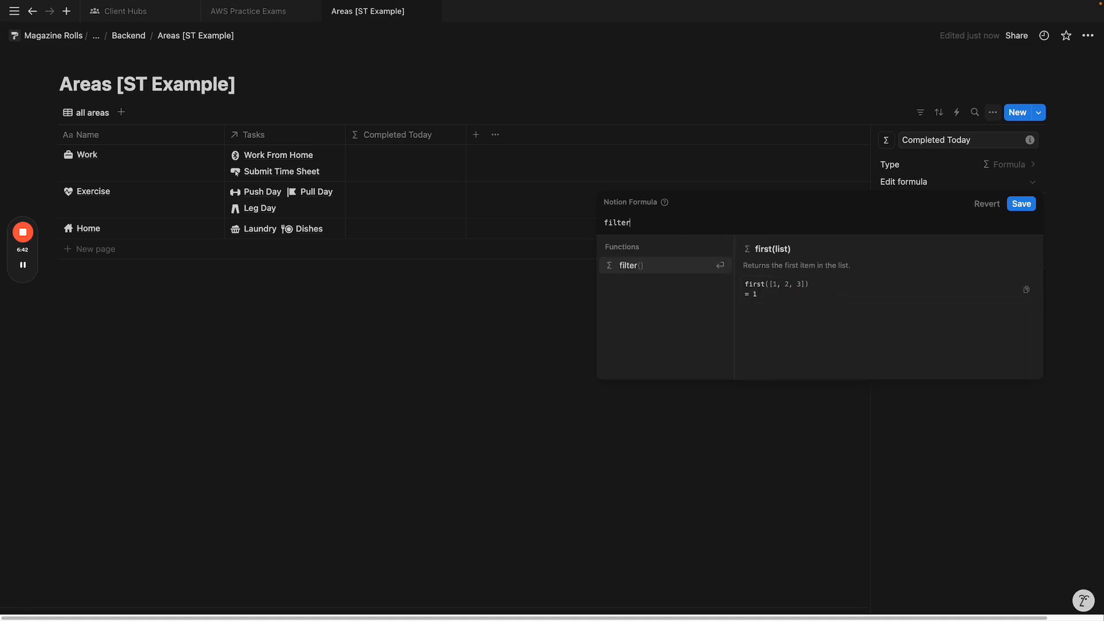
key("Return")
type("Ta")
key("Return")
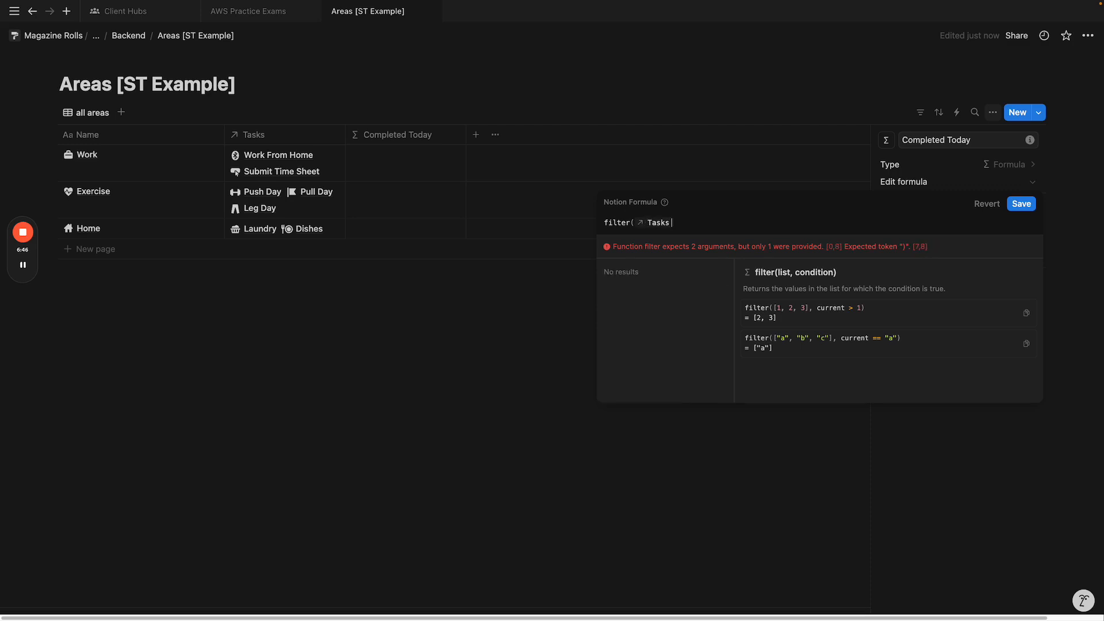
type(",")
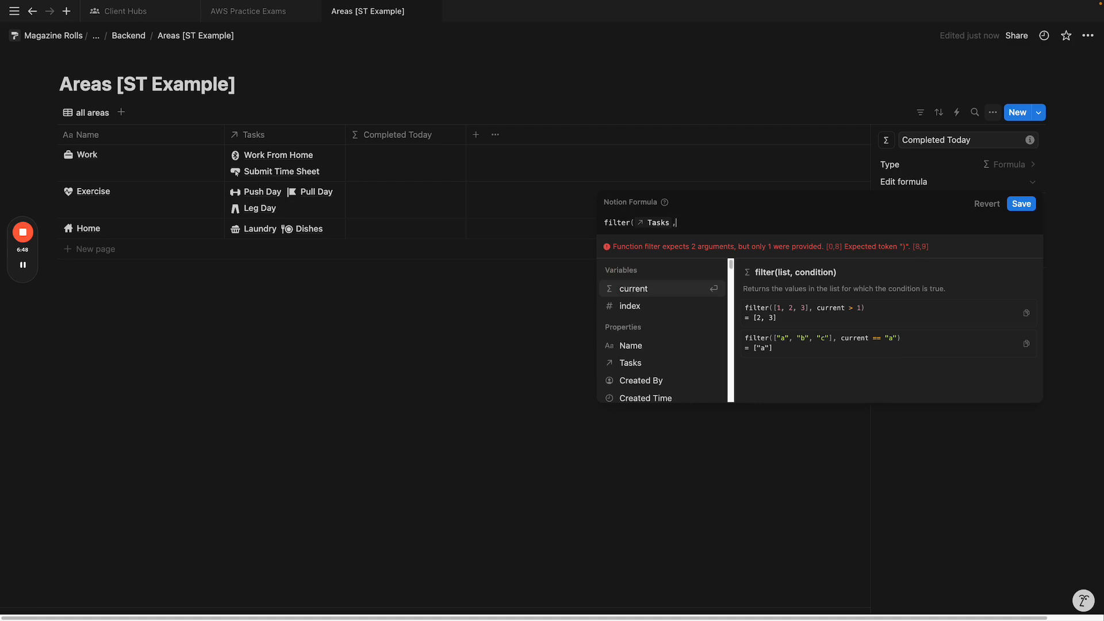
type("current.")
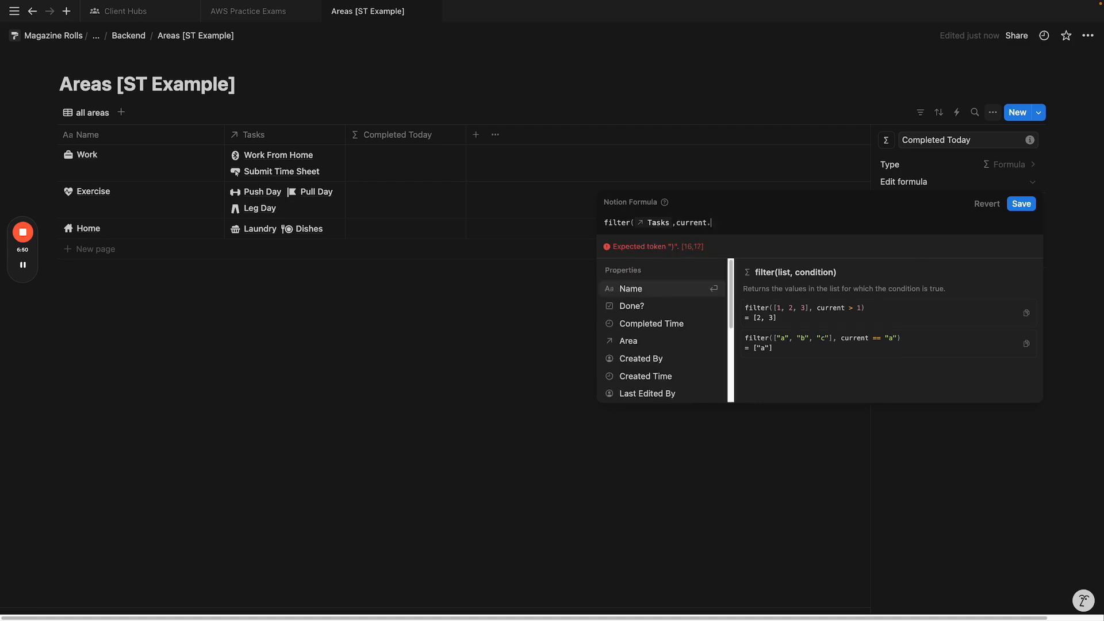
type("Done ")
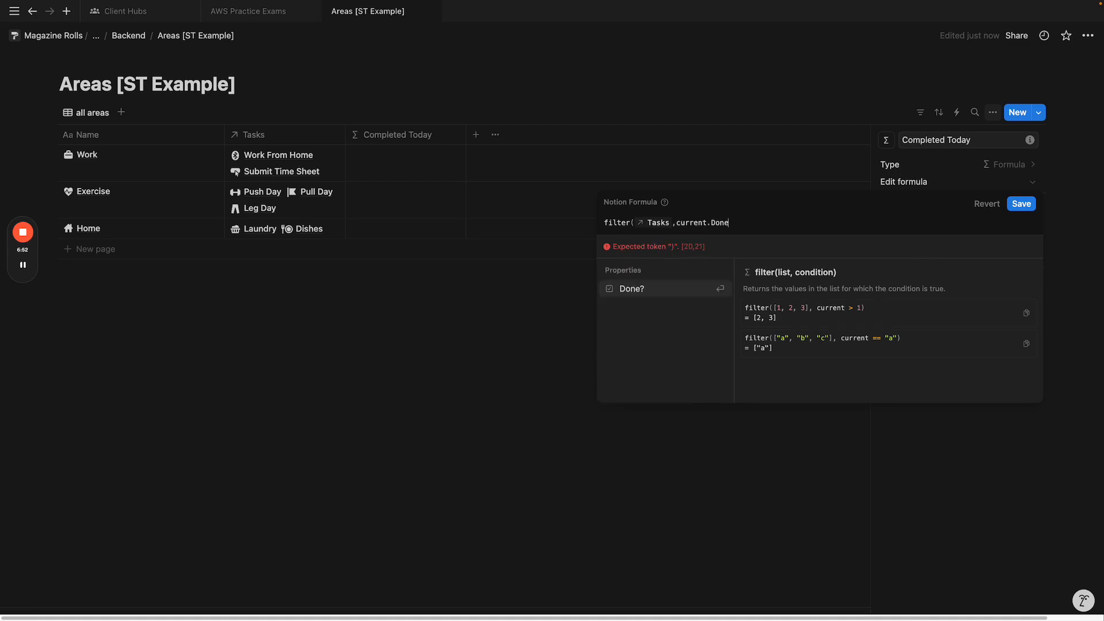
type("==")
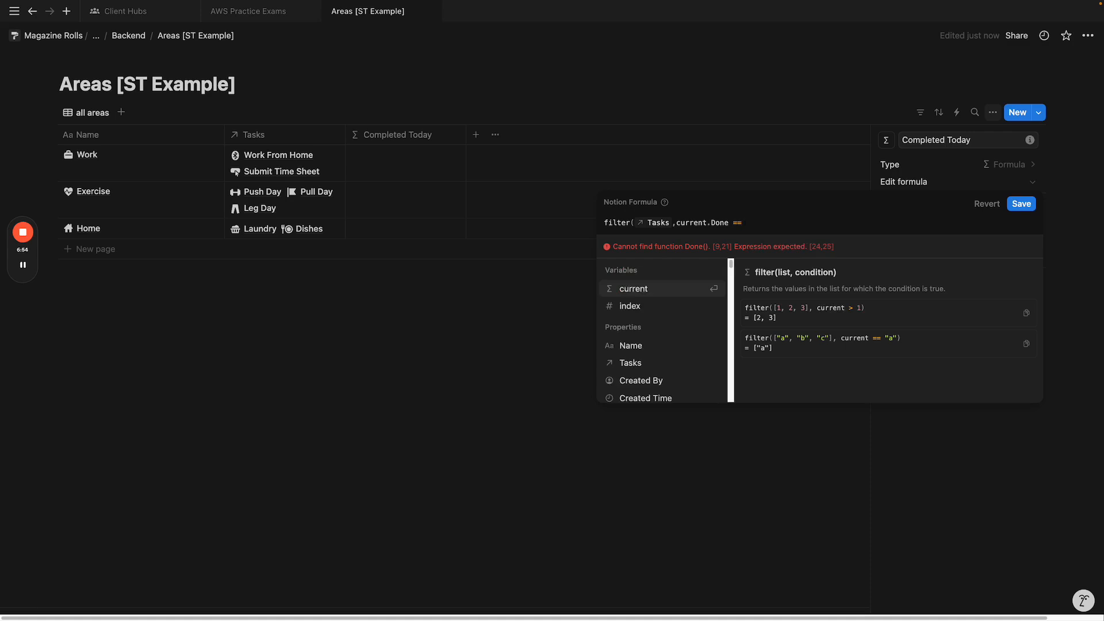
type(" true")
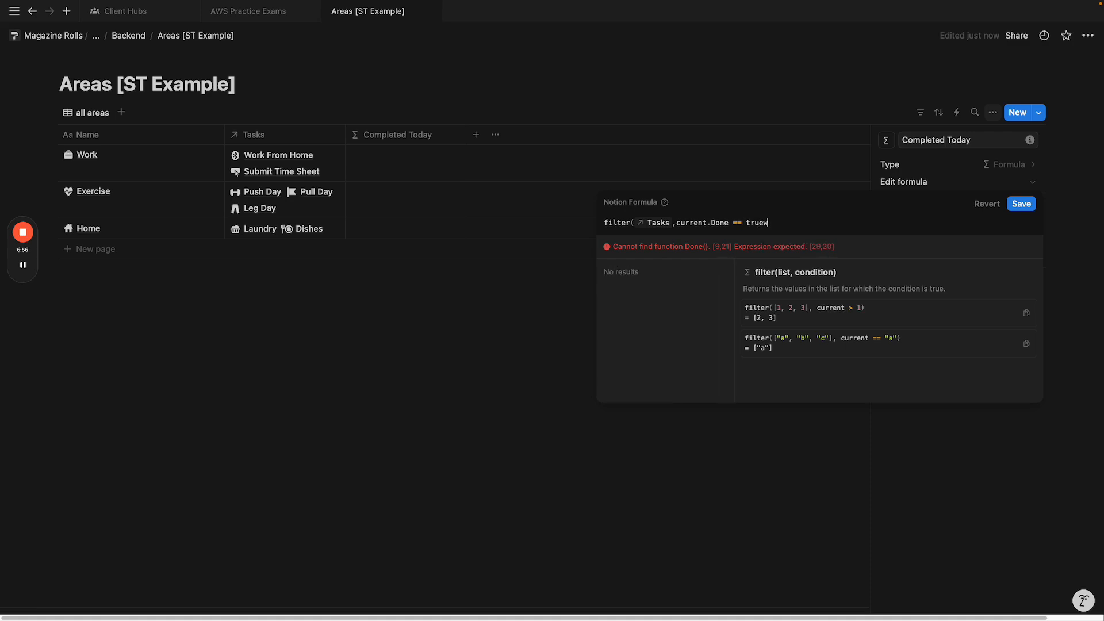
Step: Insert current.Completed Time == today() and before the Done condition, use Done?, and save
left_click(677, 224)
type("current. C")
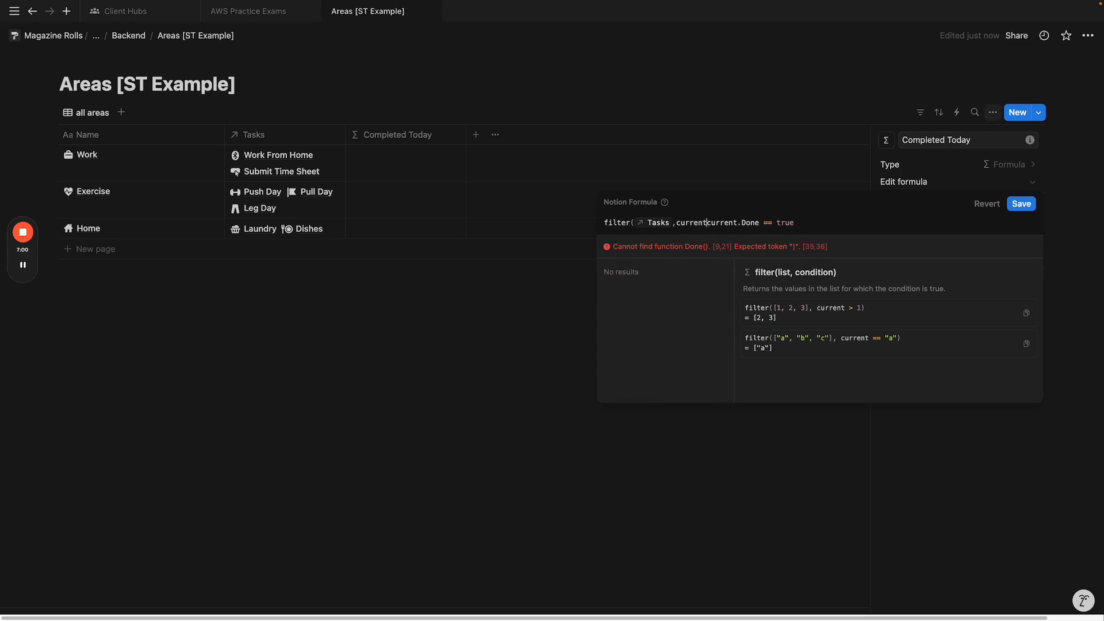
type("o")
key("Return")
type("== todayu")
key("BackSpace")
key("Return")
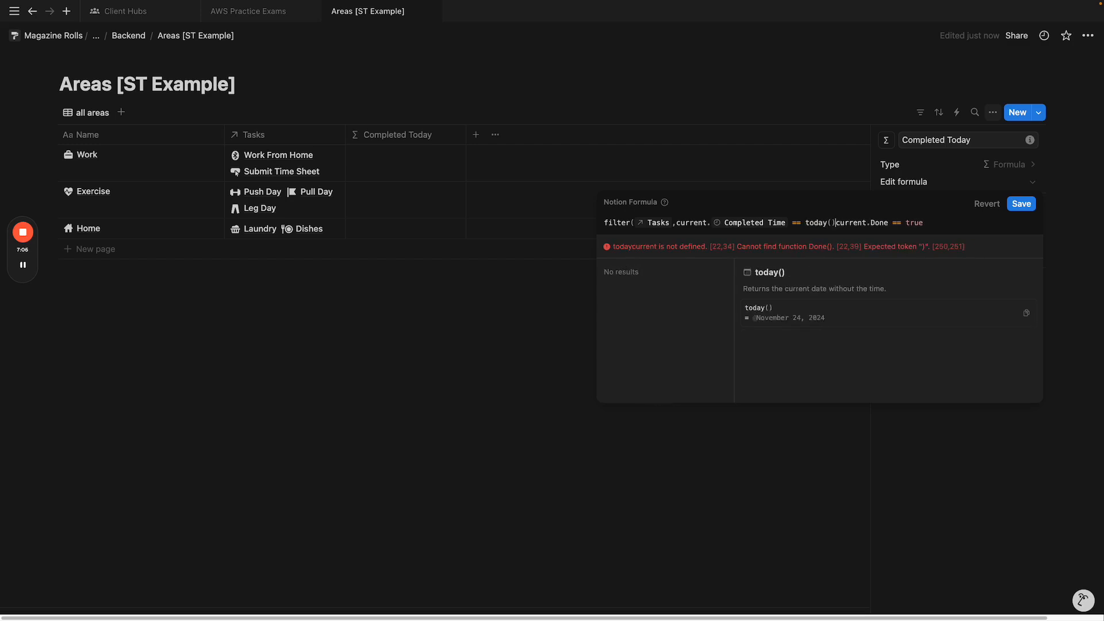
type("and")
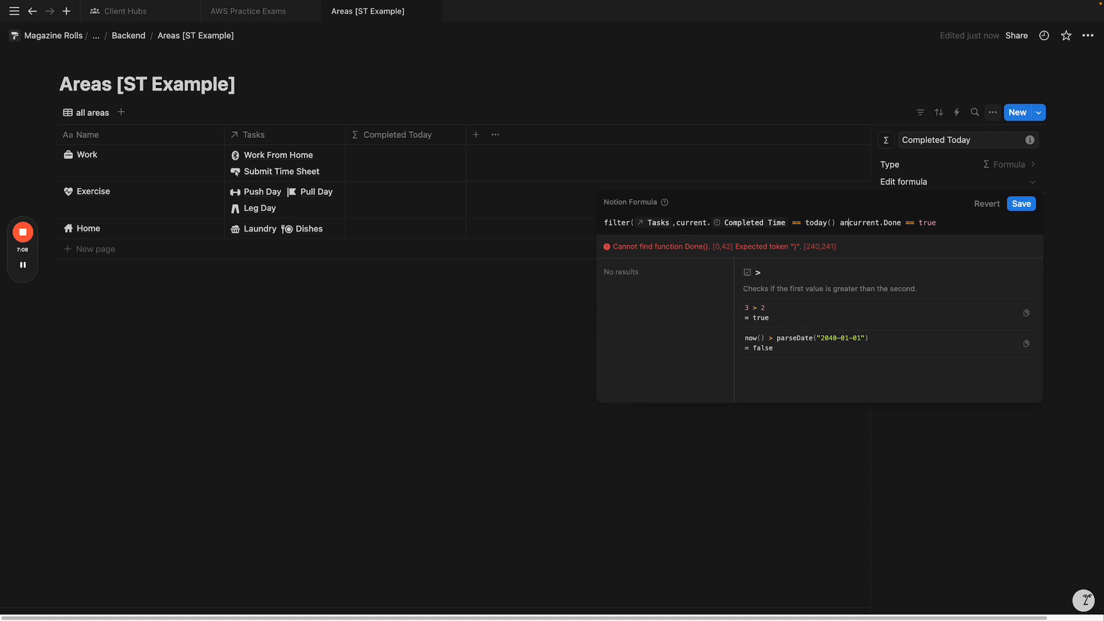
left_click(966, 224)
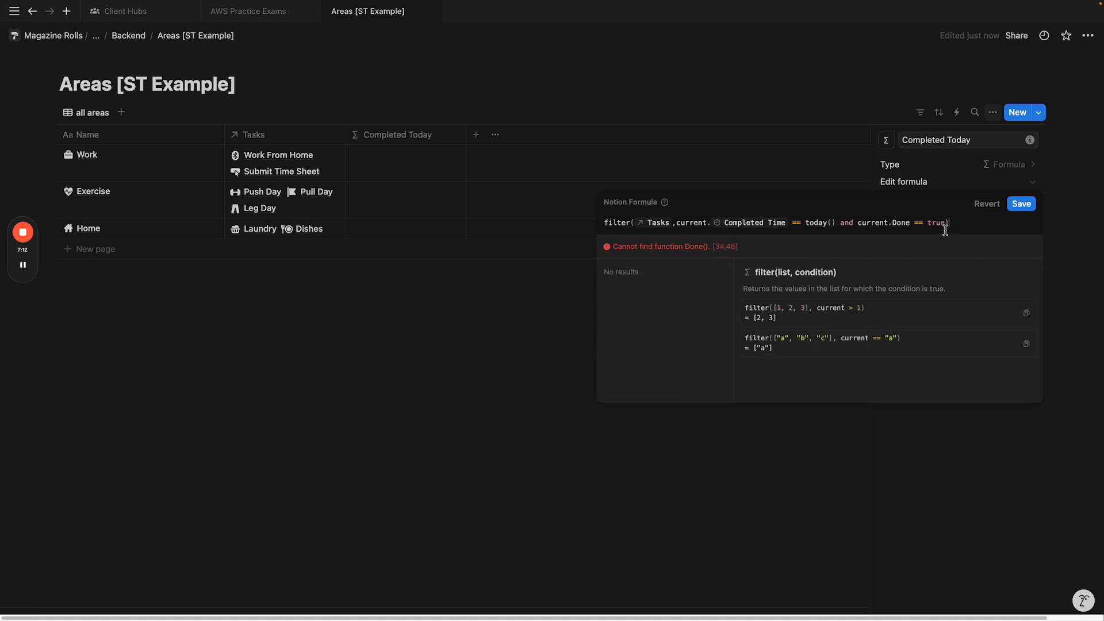
left_click(911, 228)
left_click(675, 291)
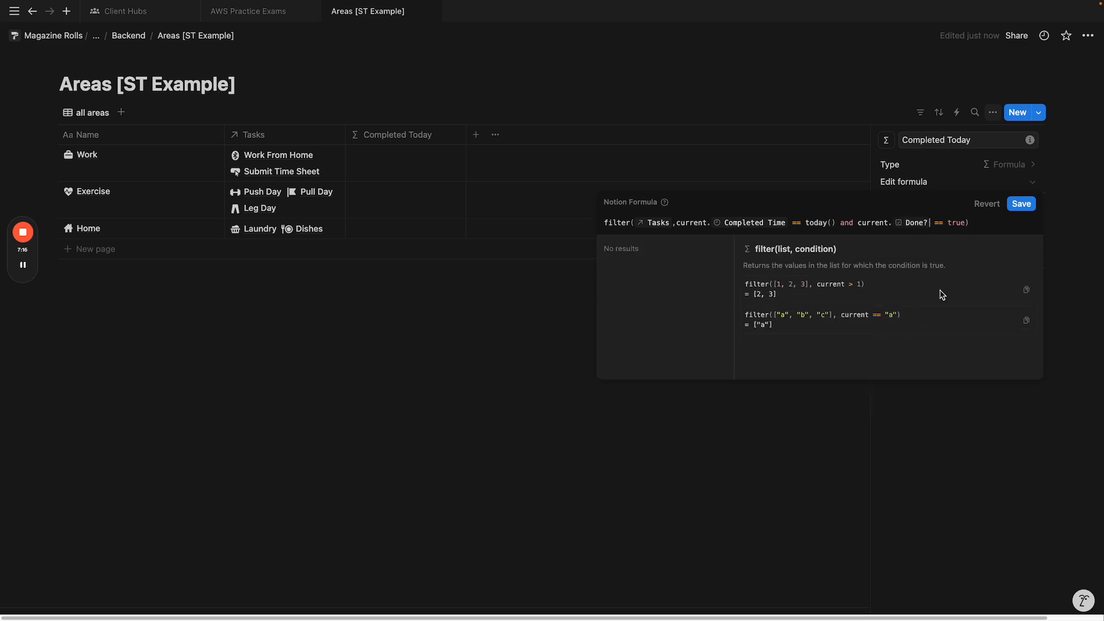
left_click(1035, 211)
Step: Go to the Satisfying Tasks page and start a new block below its title
left_click(500, 330)
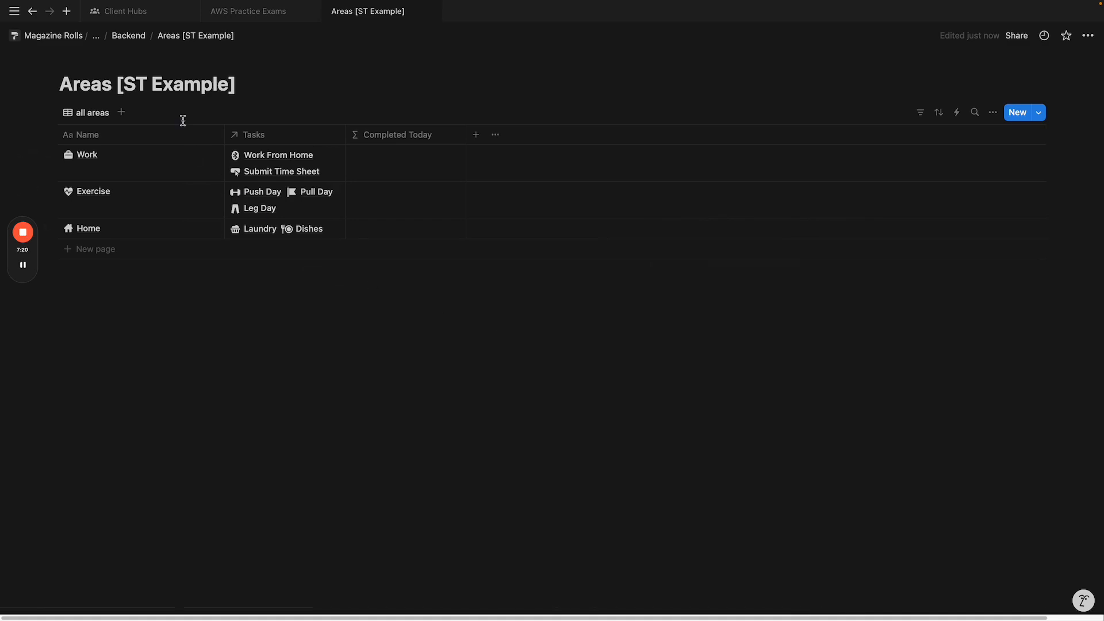
left_click(129, 35)
left_click(141, 38)
left_click(419, 198)
left_click(577, 133)
key("Return")
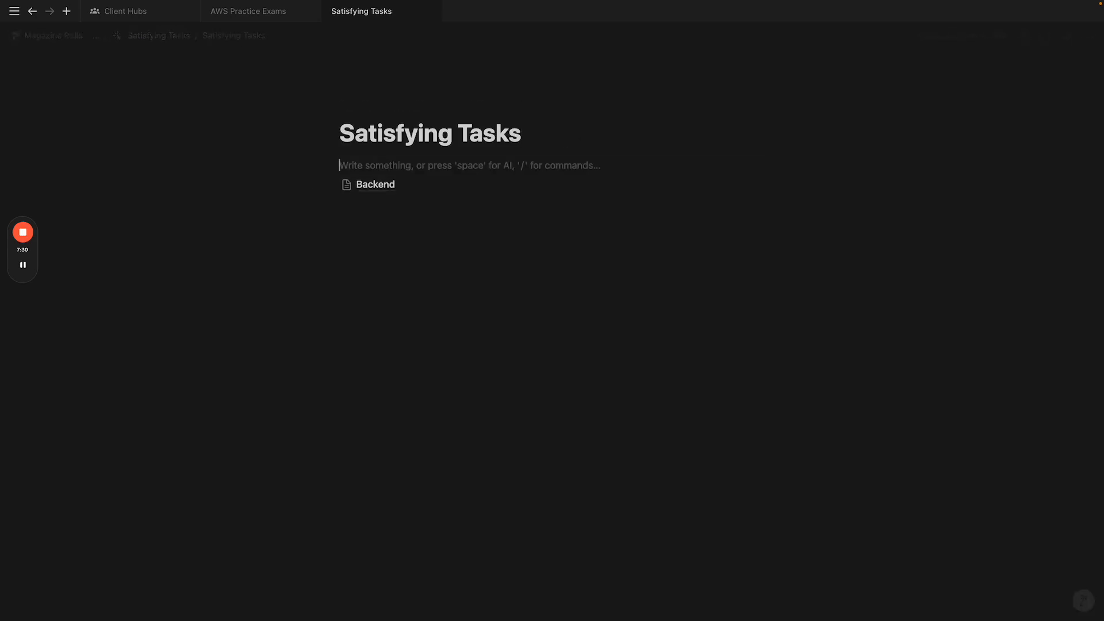
Step: Insert a two-column layout and add a linked view of Areas [ST Example]
type("/")
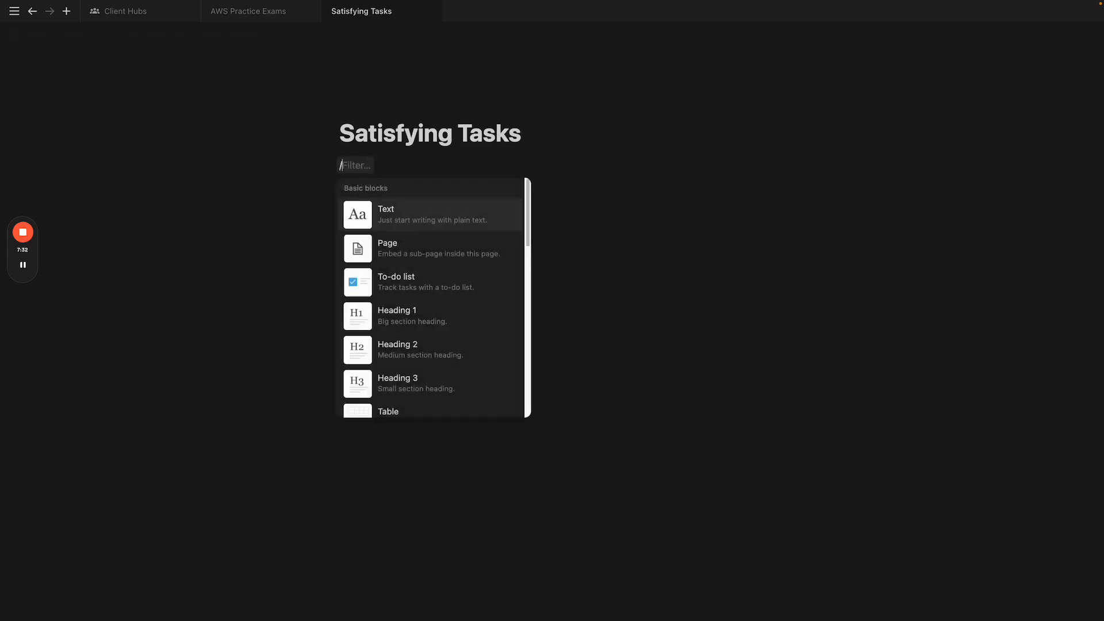
type("2col")
key("Return")
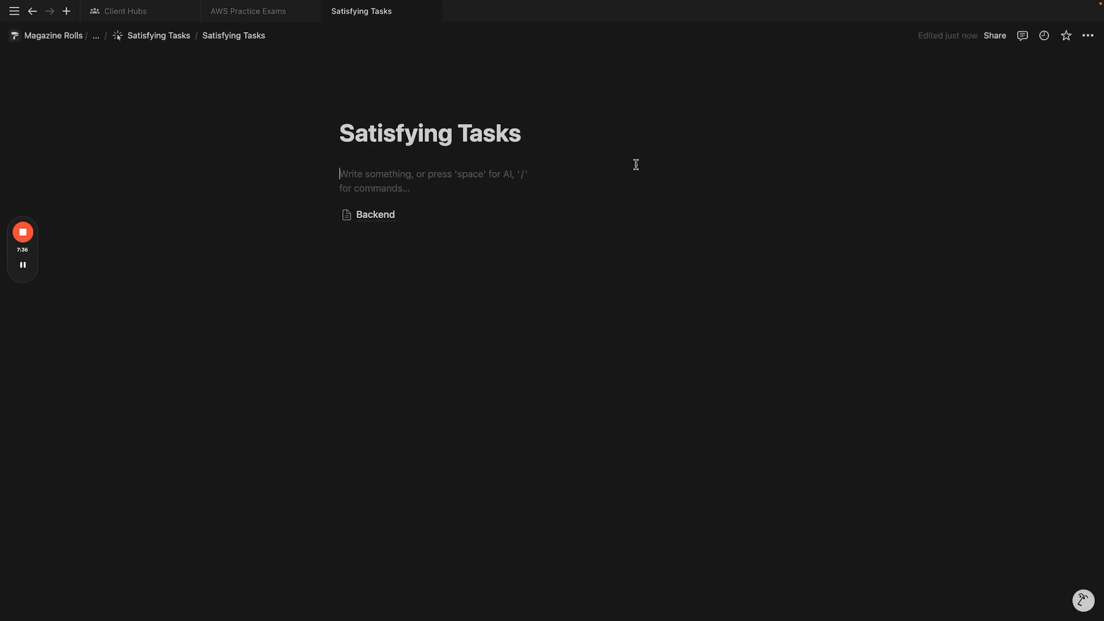
type("/linked")
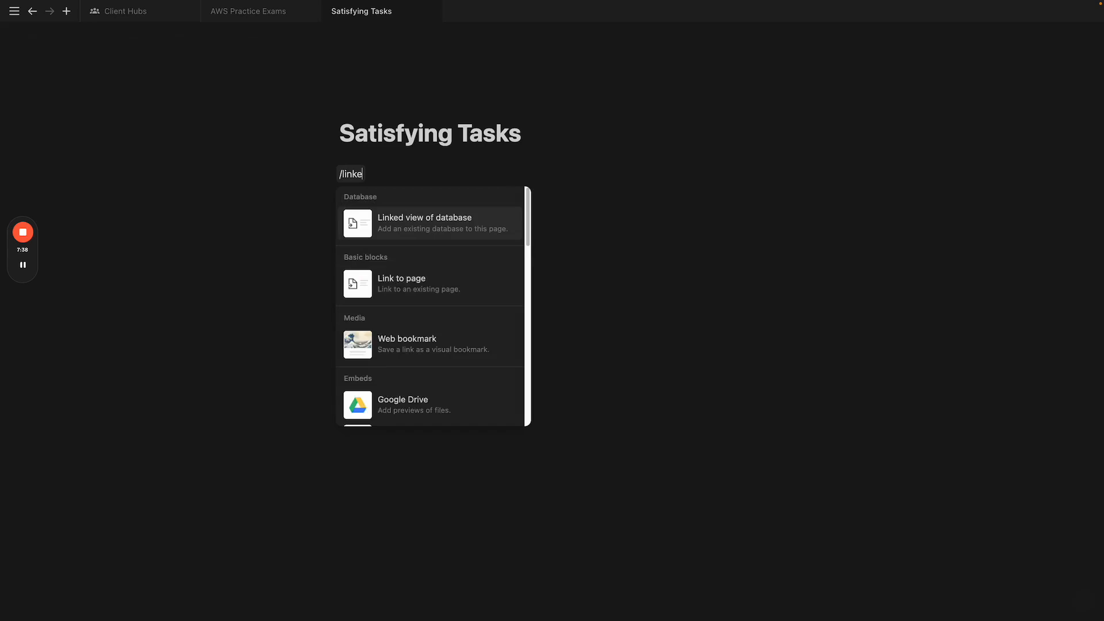
left_click(487, 232)
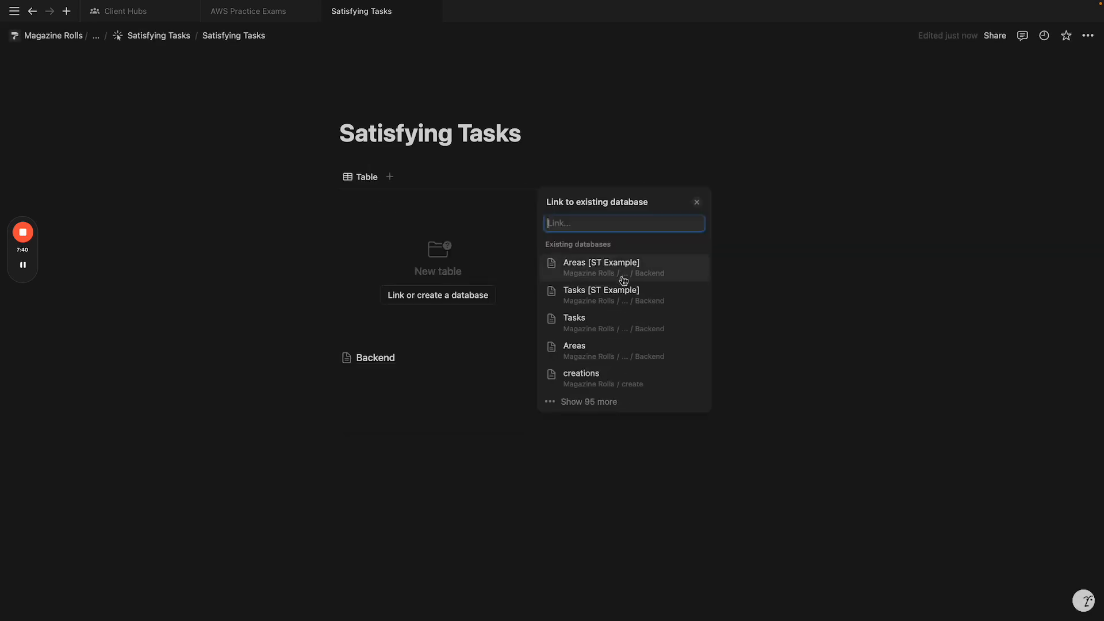
left_click(618, 276)
Step: Make the view a gallery with no title, no card preview, medium cards and wrapped properties
left_click(592, 226)
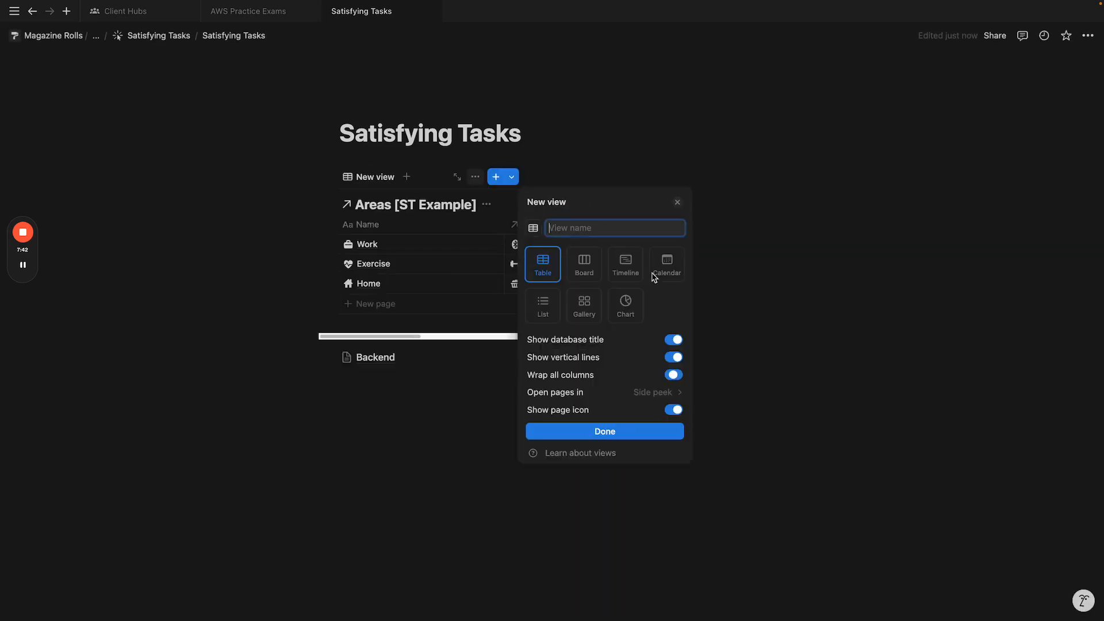
left_click(599, 305)
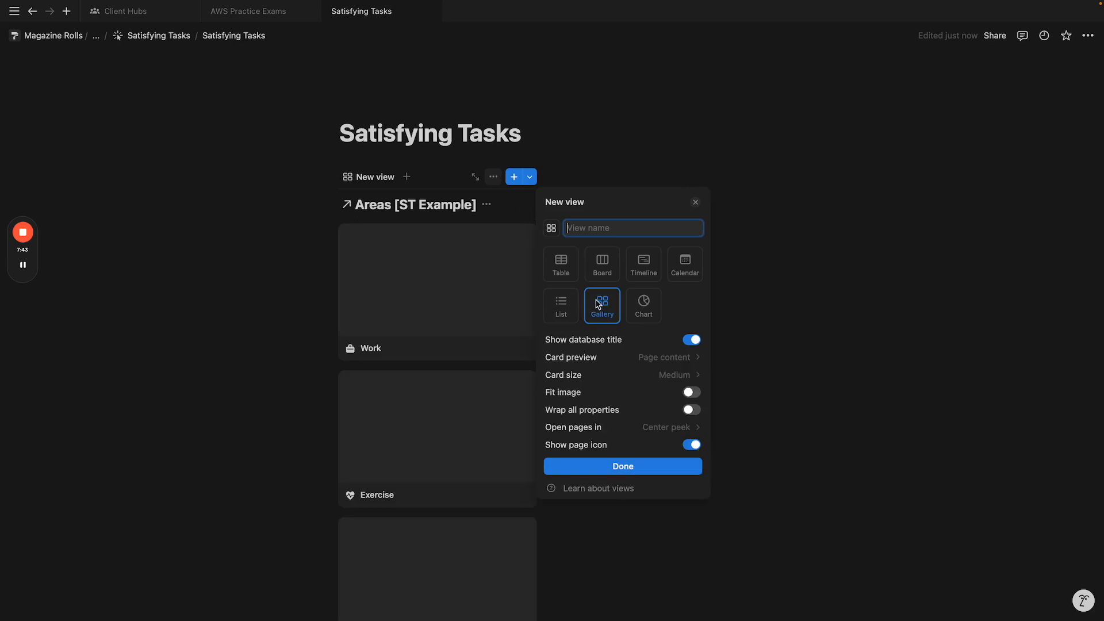
left_click(630, 341)
left_click(649, 357)
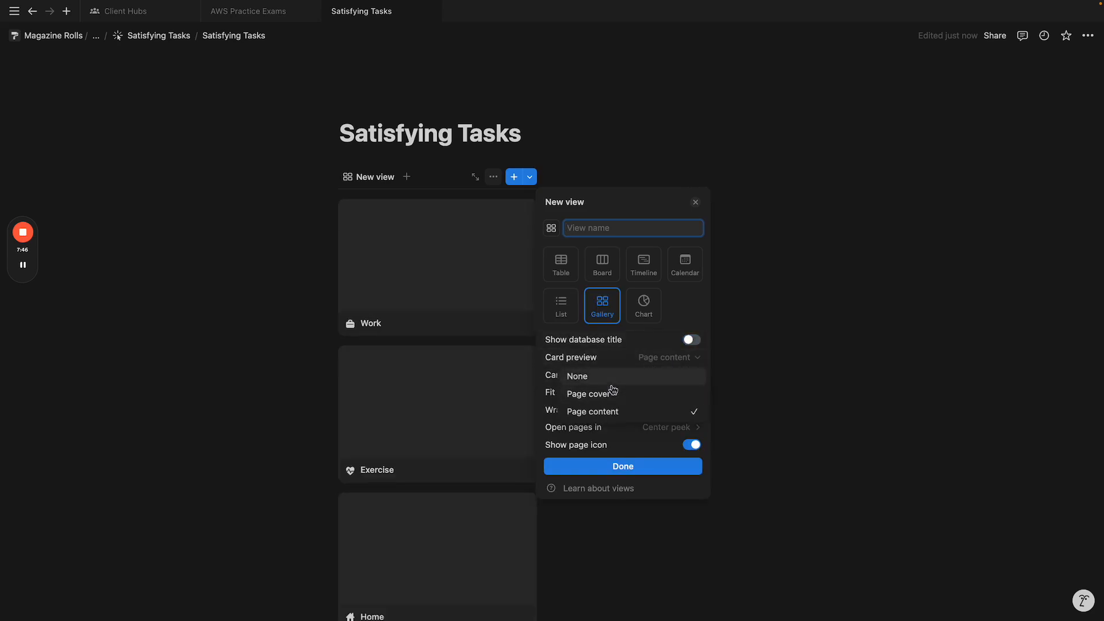
left_click(604, 375)
left_click(665, 376)
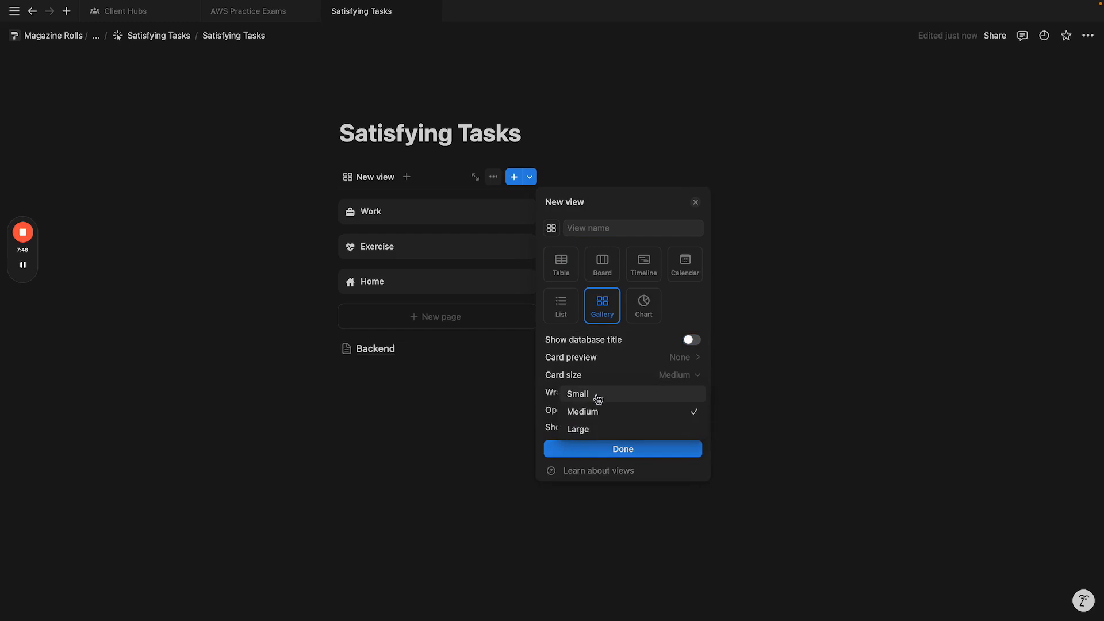
left_click(599, 398)
left_click(655, 375)
left_click(643, 413)
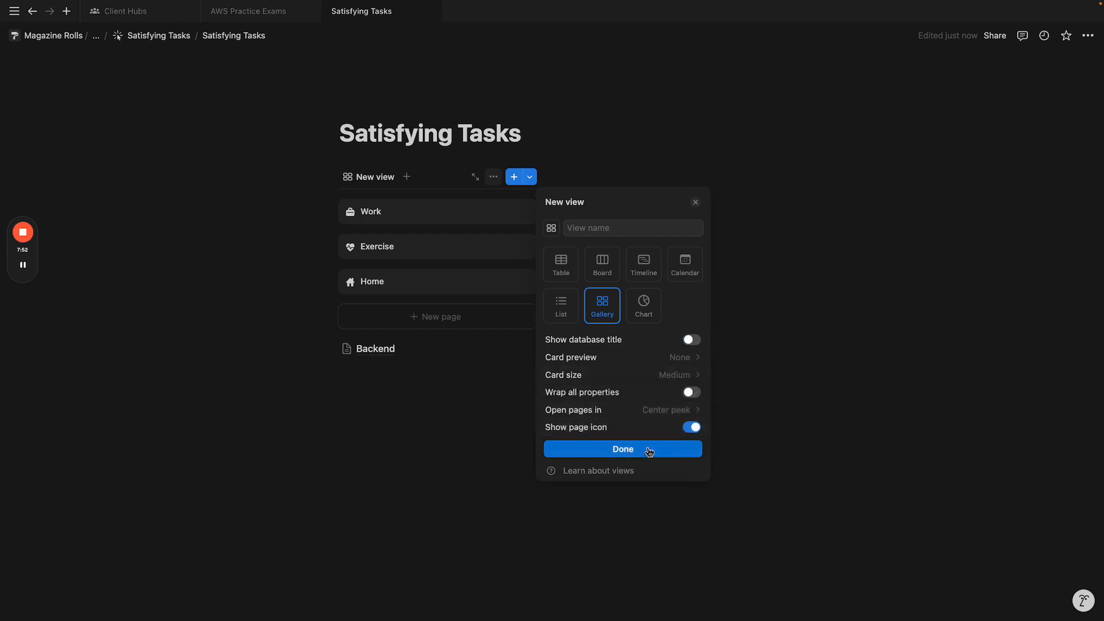
left_click(692, 392)
left_click(624, 450)
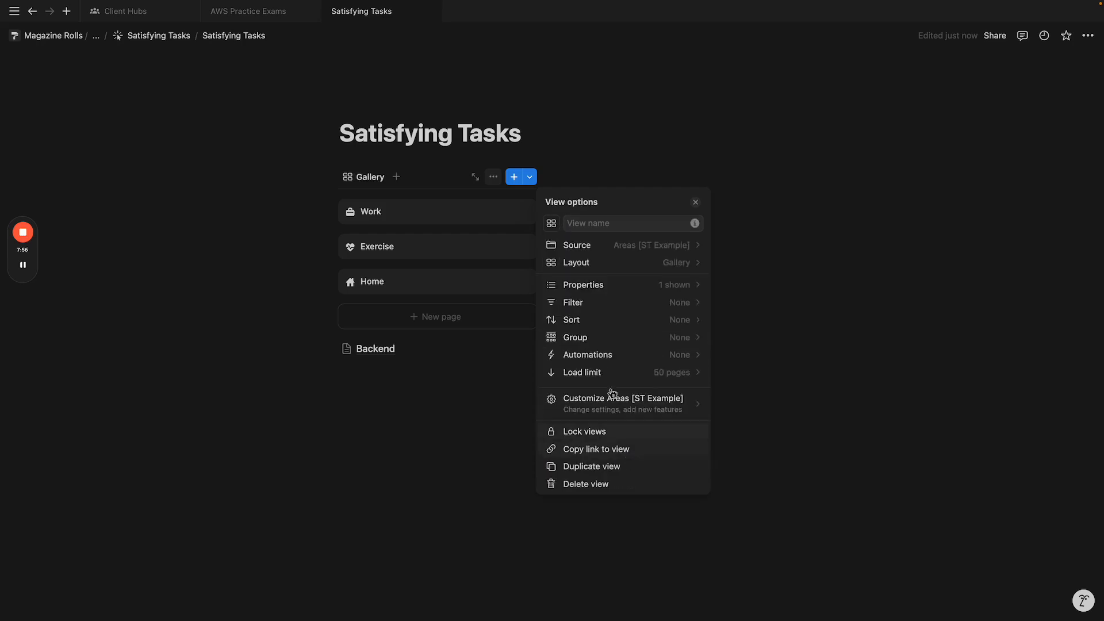
Step: Show Completed Today on the area cards and name the view 'all areas'
left_click(591, 284)
left_click(684, 313)
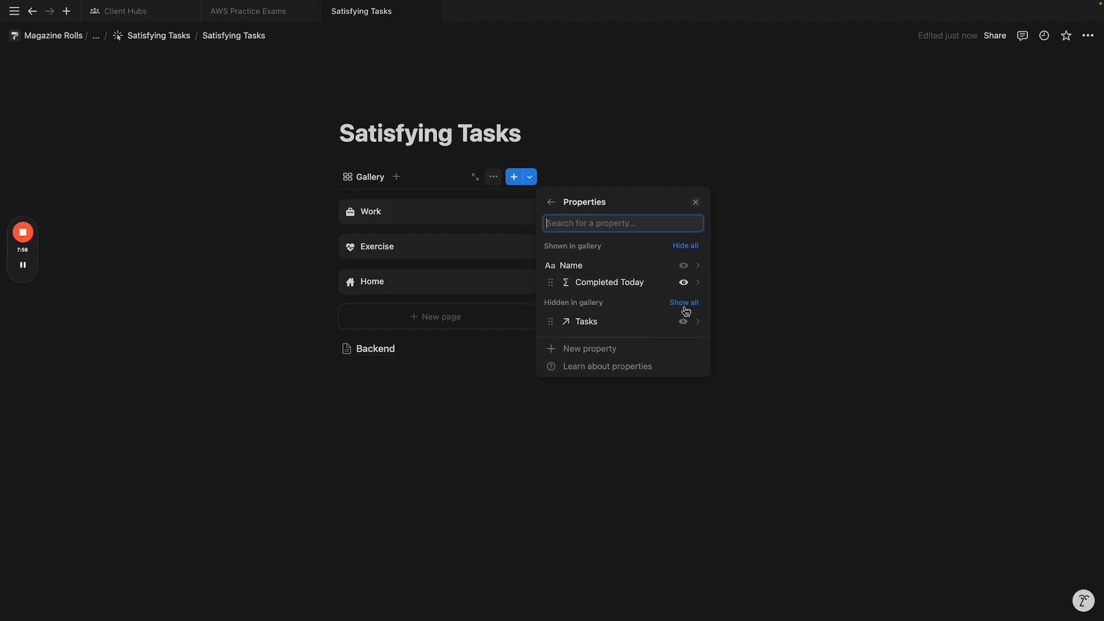
left_click(592, 170)
left_click(382, 179)
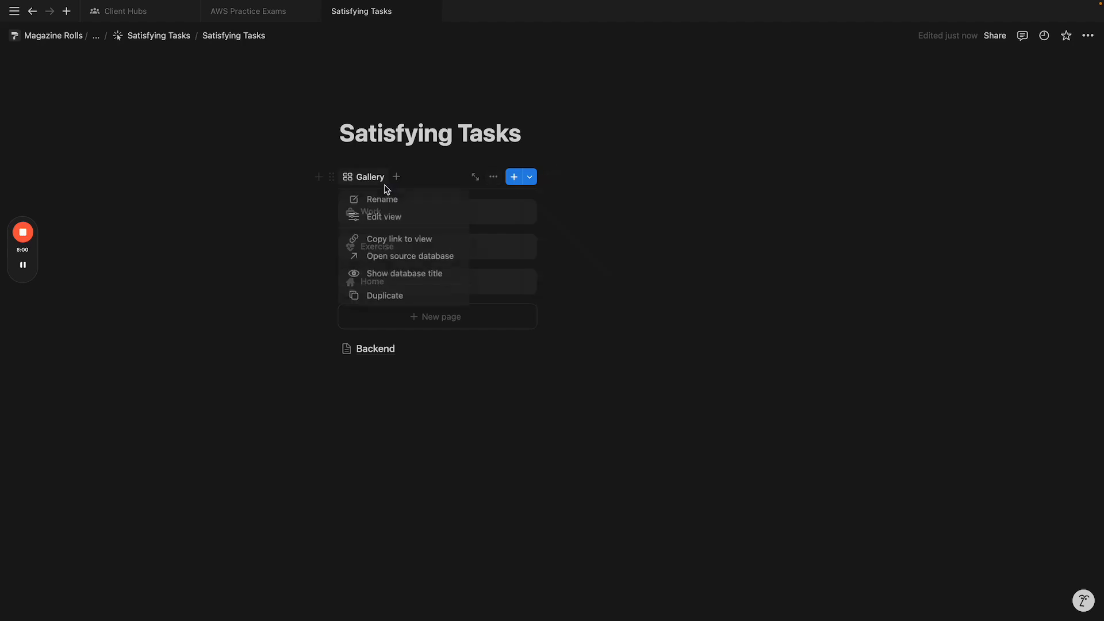
left_click(387, 215)
type("all areas")
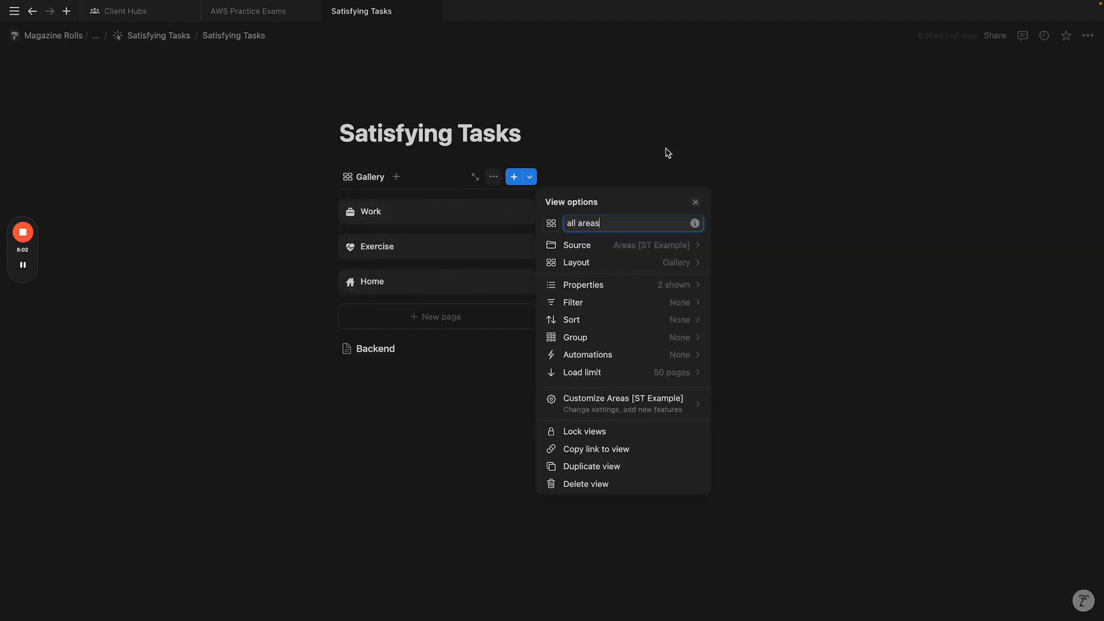
key("Return")
left_click(610, 188)
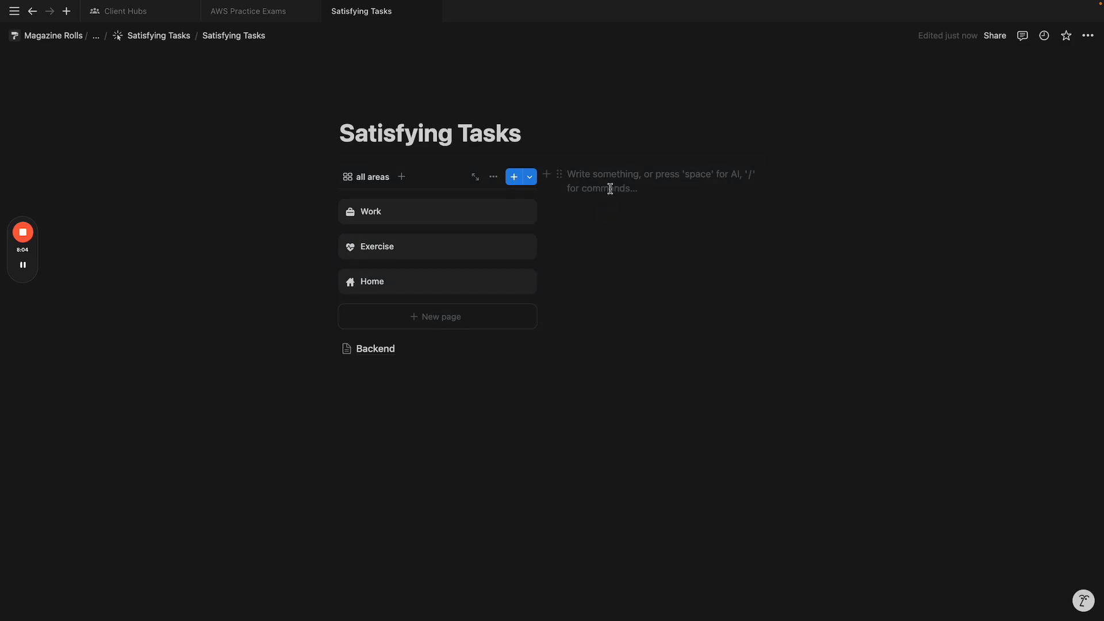
Step: Insert a linked list view of Tasks [ST Example] with the database title hidden
type("/linked")
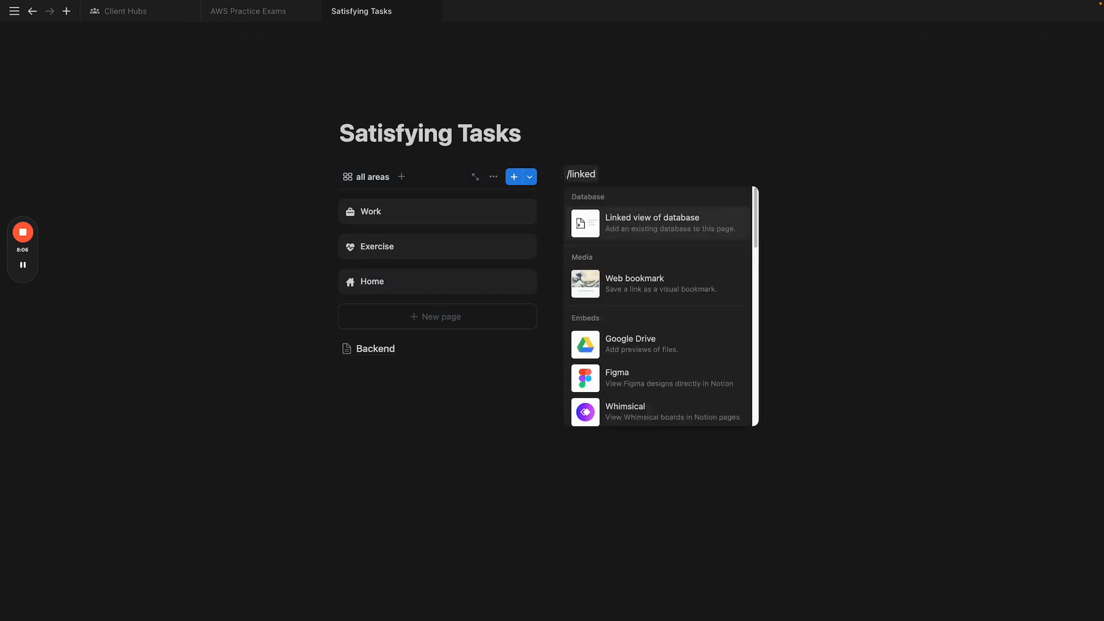
key("Return")
left_click(867, 302)
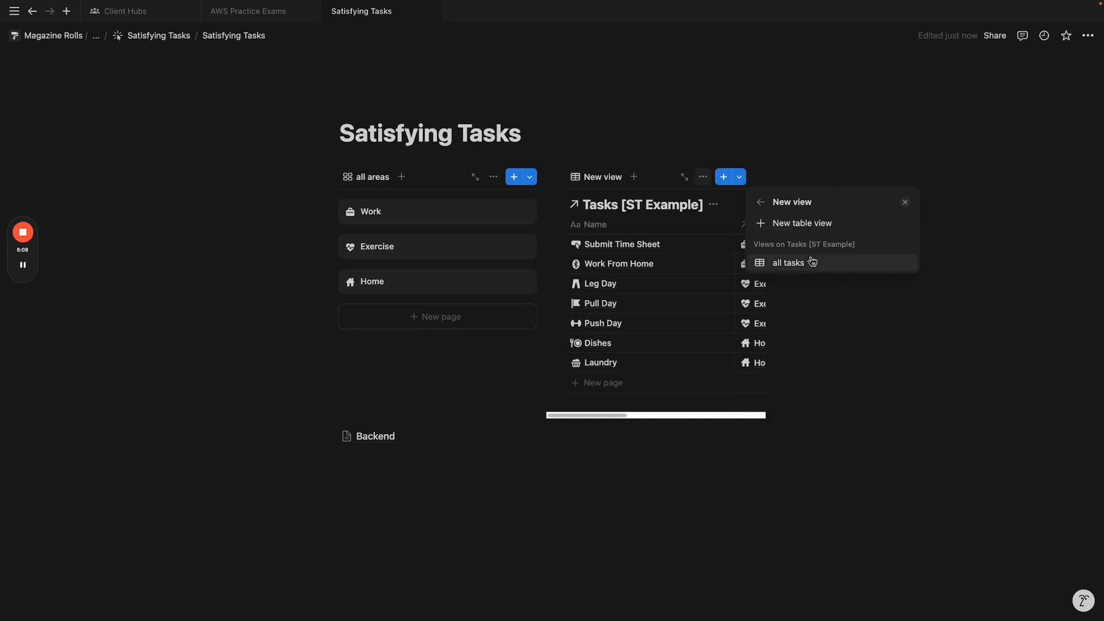
left_click(820, 223)
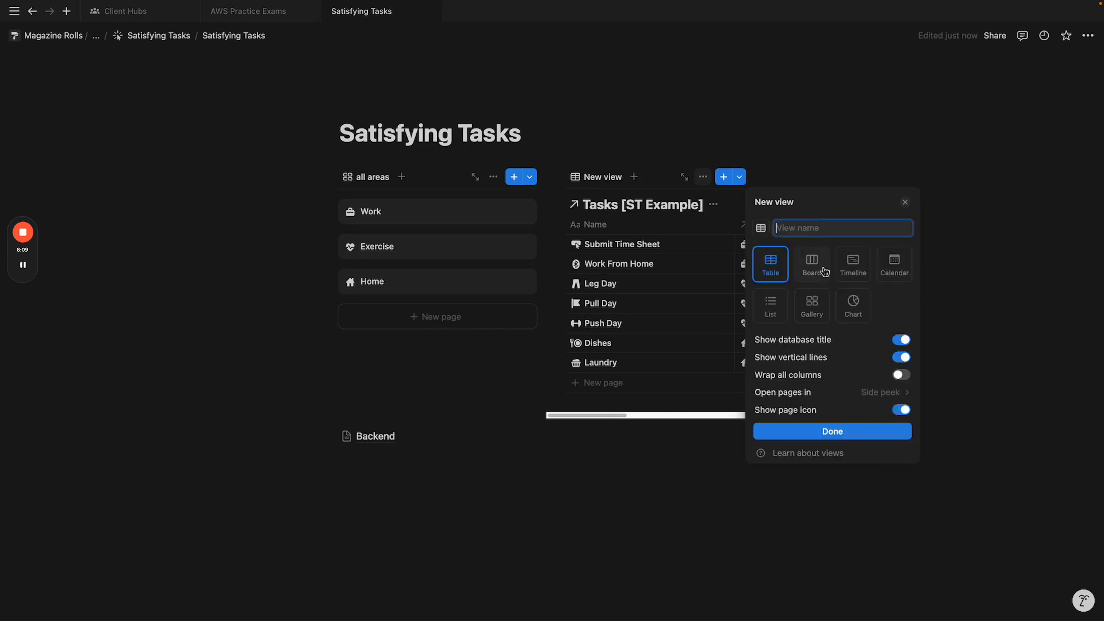
left_click(777, 319)
left_click(855, 341)
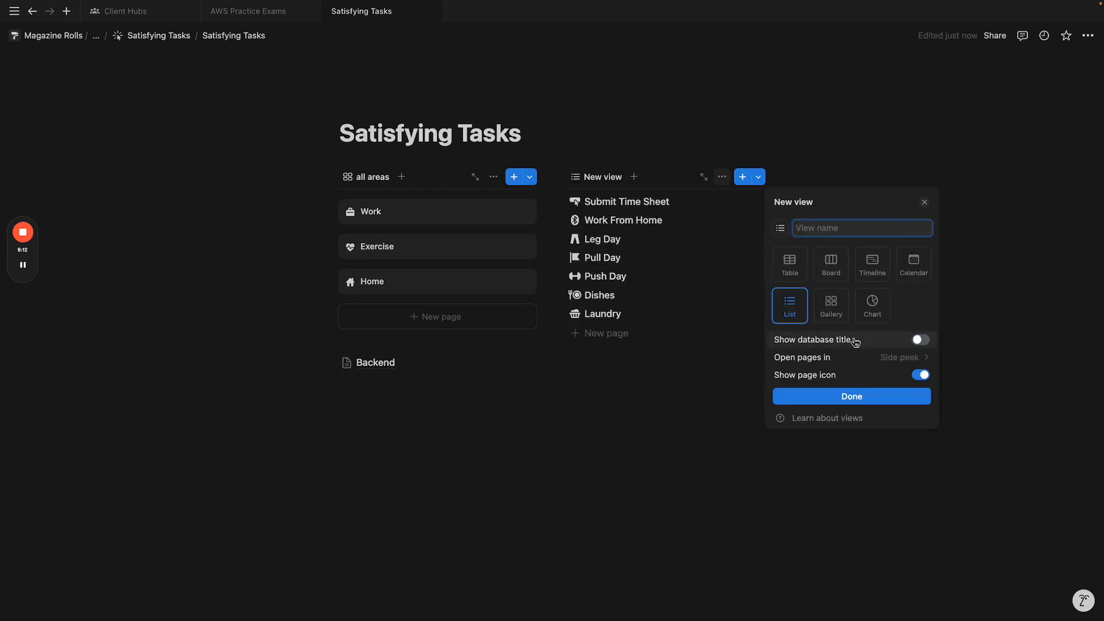
Step: Name the tasks view 'incomplete' and show the Done? checkbox on each task
type("all ")
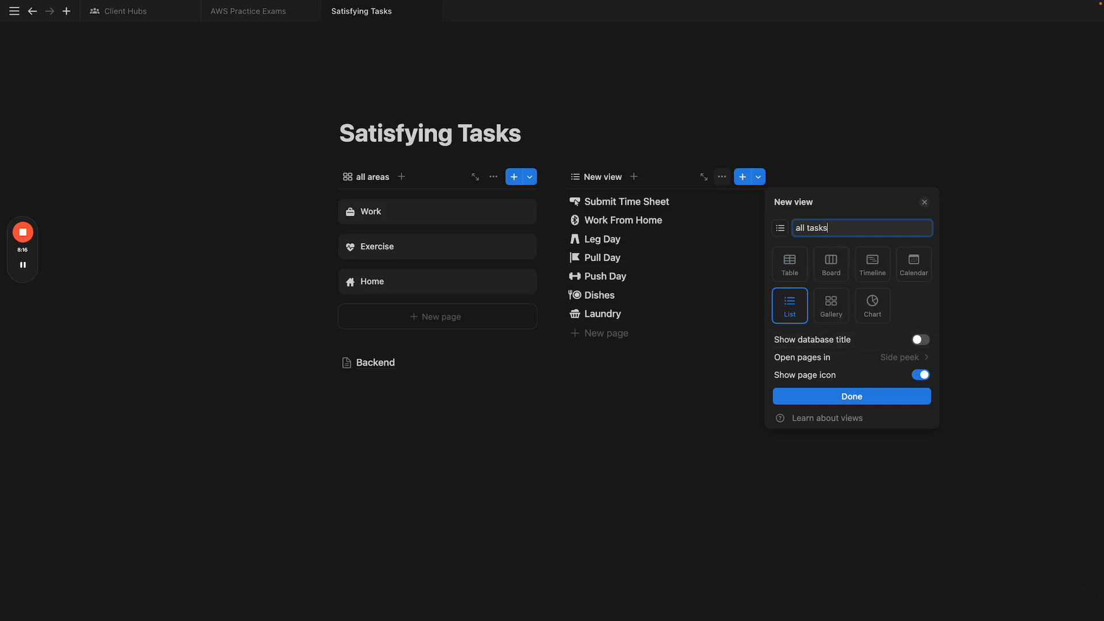
type("ta")
key("BackSpace")
key("BackSpace")
key("BackSpace")
key("BackSpace")
key("BackSpace")
key("BackSpace")
type("incomplete")
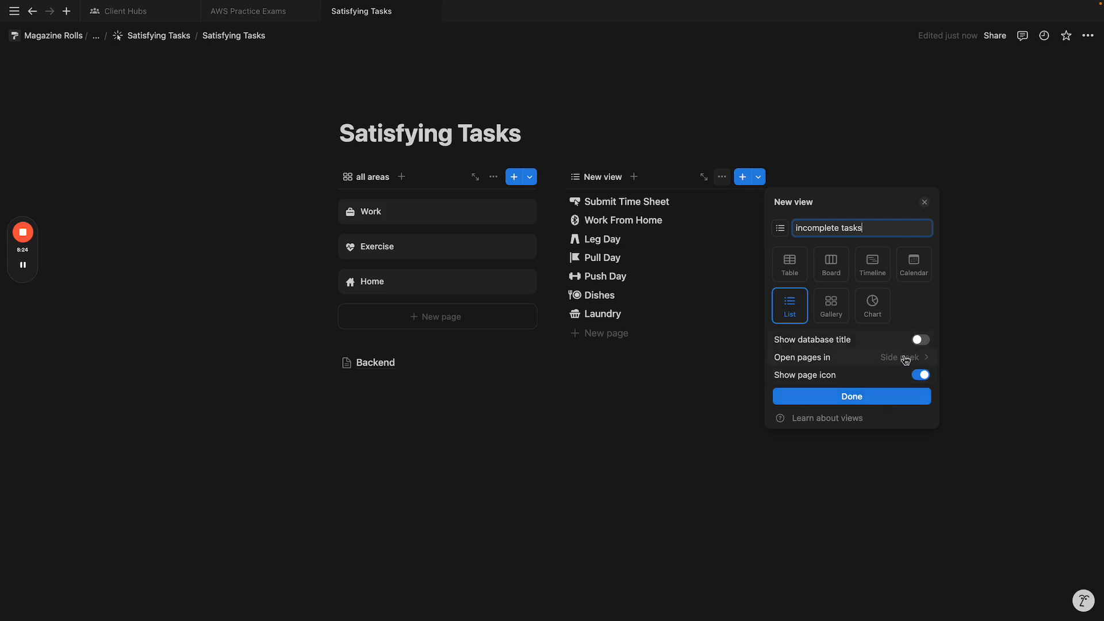
left_click(879, 401)
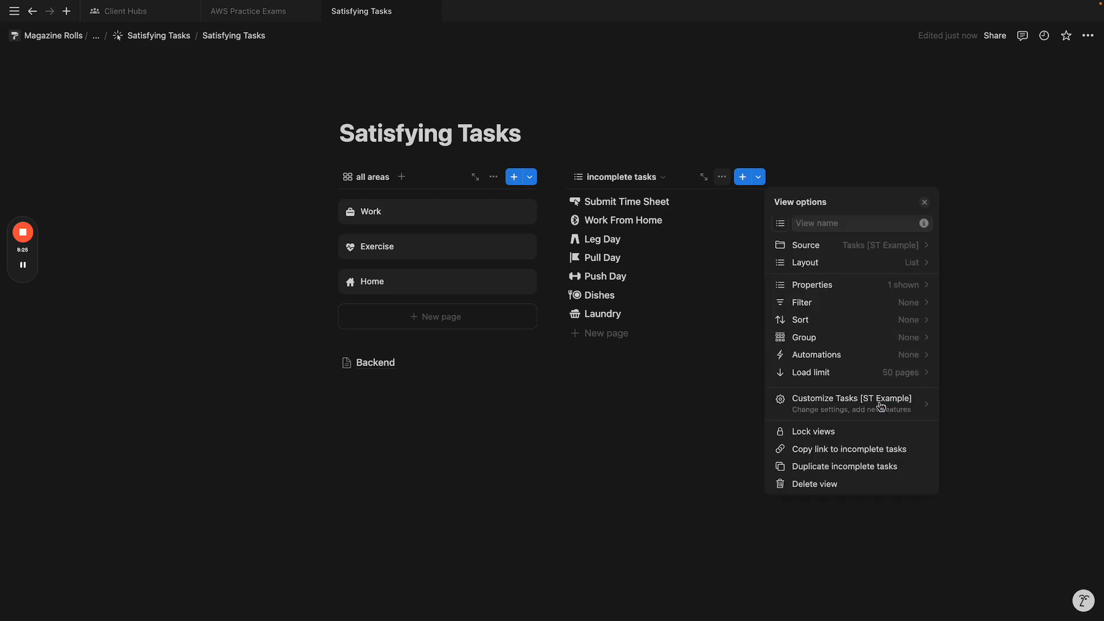
left_click(833, 285)
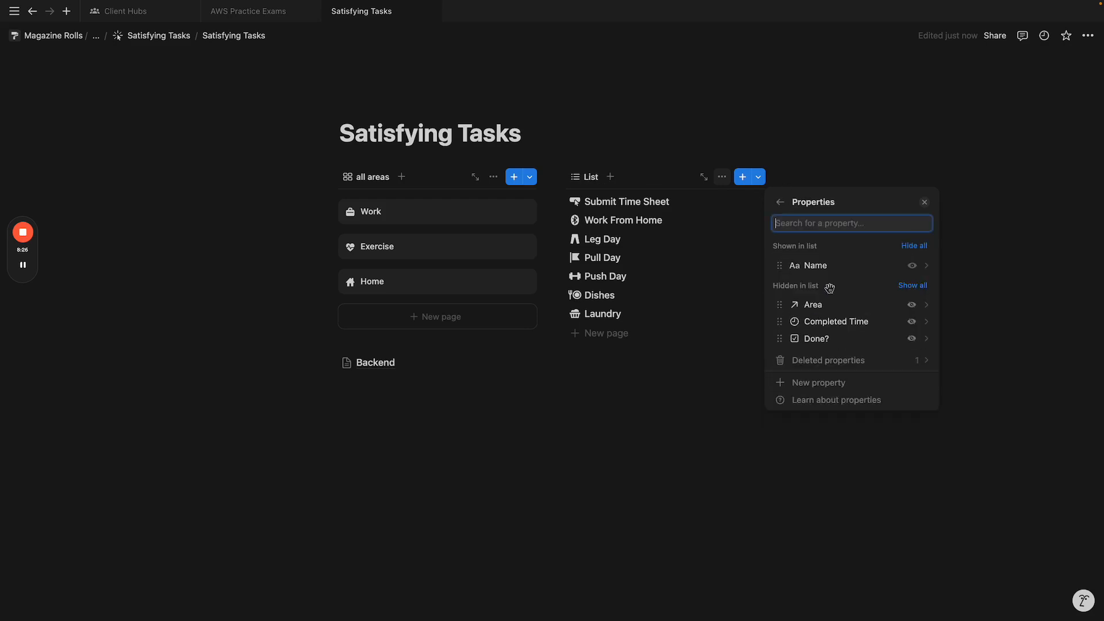
left_click(911, 338)
left_click(743, 376)
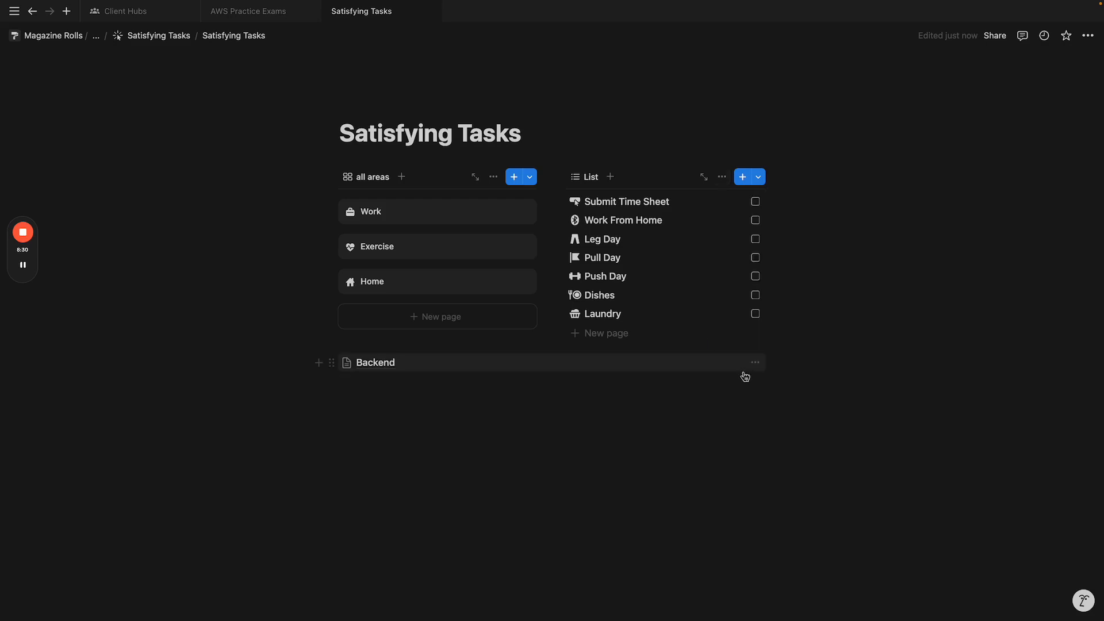
Step: Mark Submit Time Sheet done and open the Work area's Completed Today formula
left_click(756, 202)
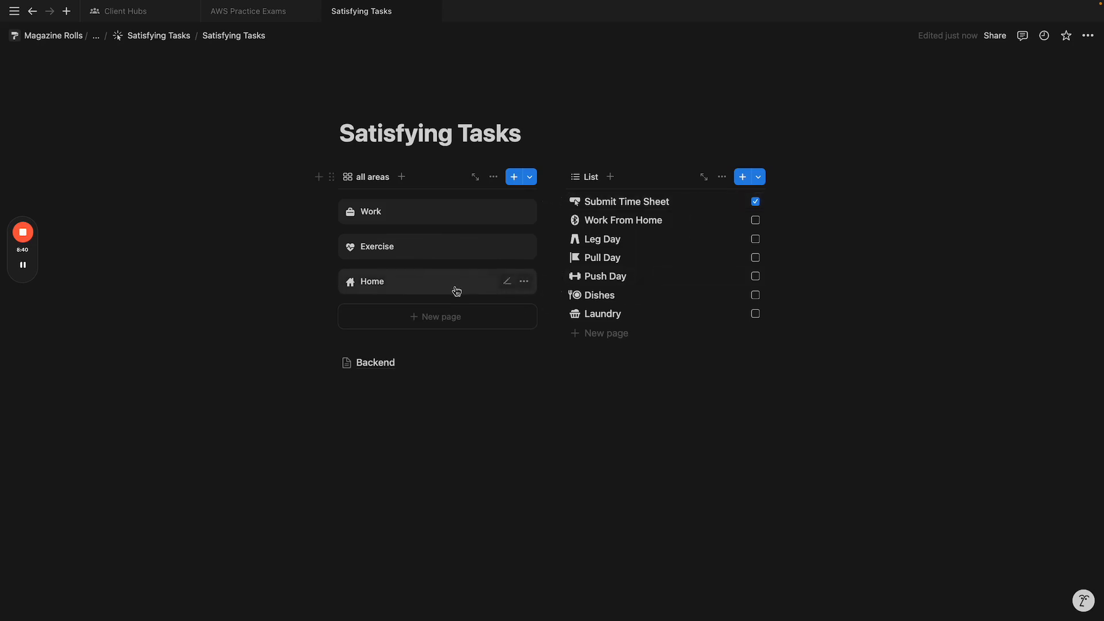
left_click(451, 219)
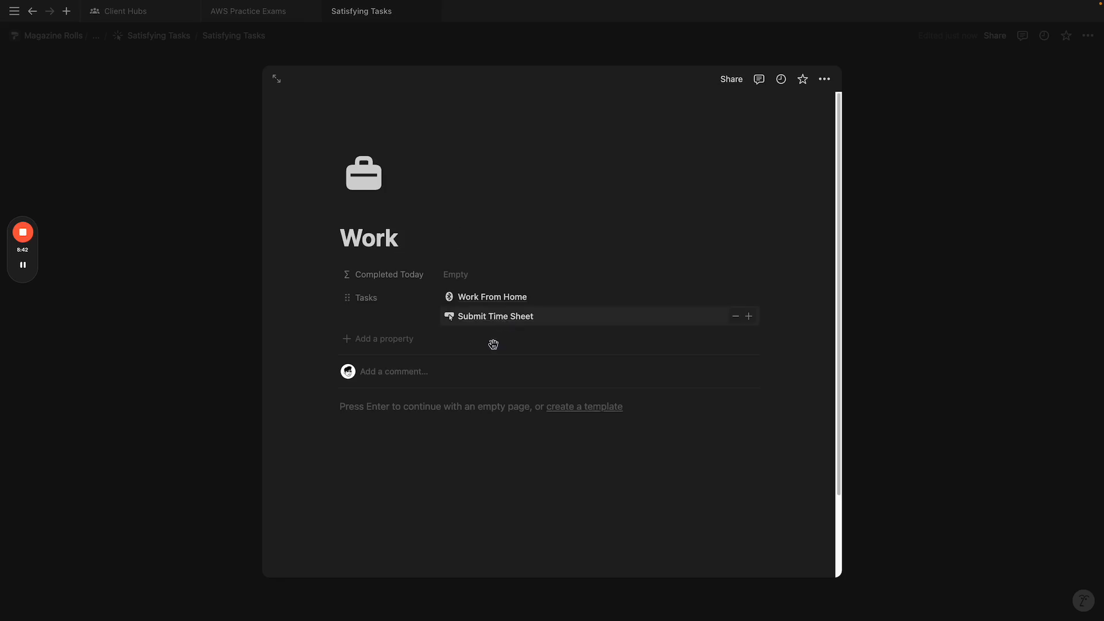
left_click(463, 276)
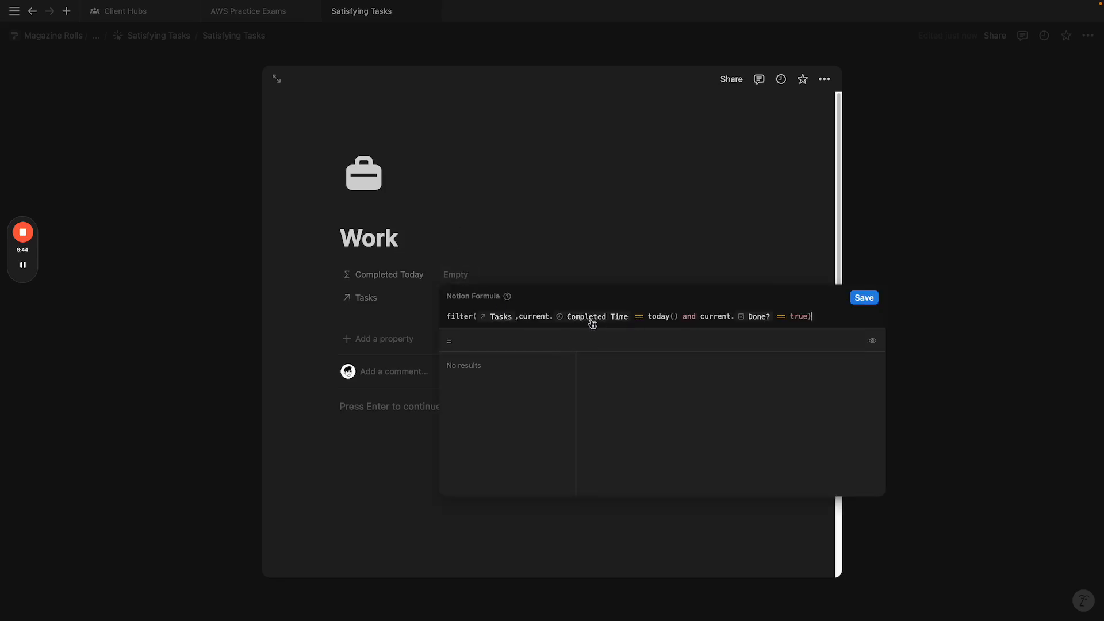
Step: Delete 'true' from the end of the Done? condition in the formula
left_click(558, 246)
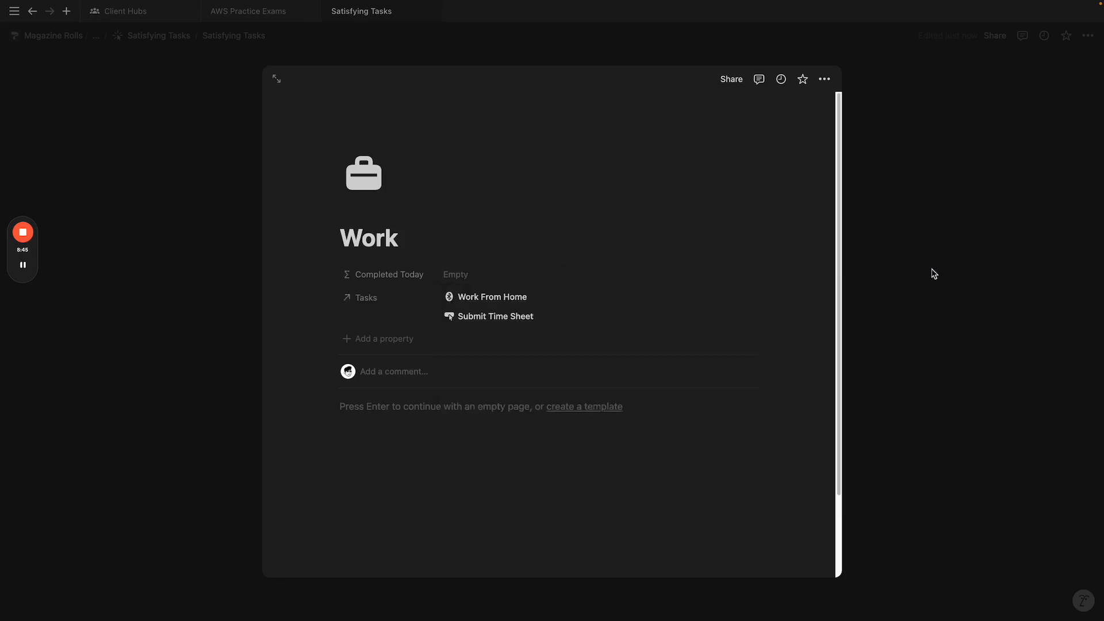
left_click(549, 276)
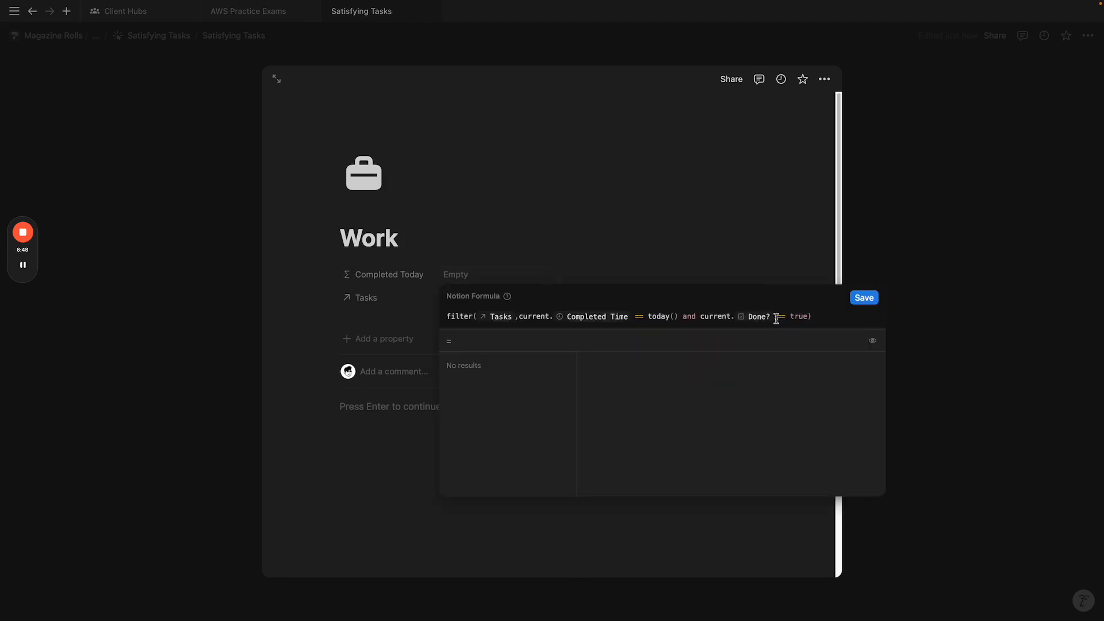
left_click(666, 317)
left_click(520, 317)
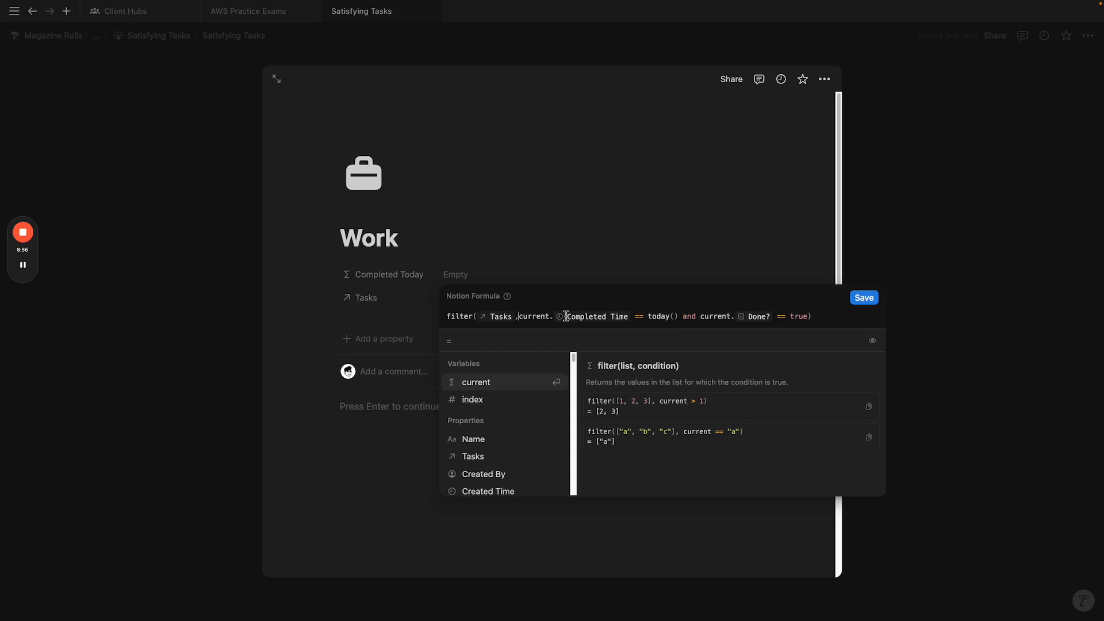
left_click(807, 316)
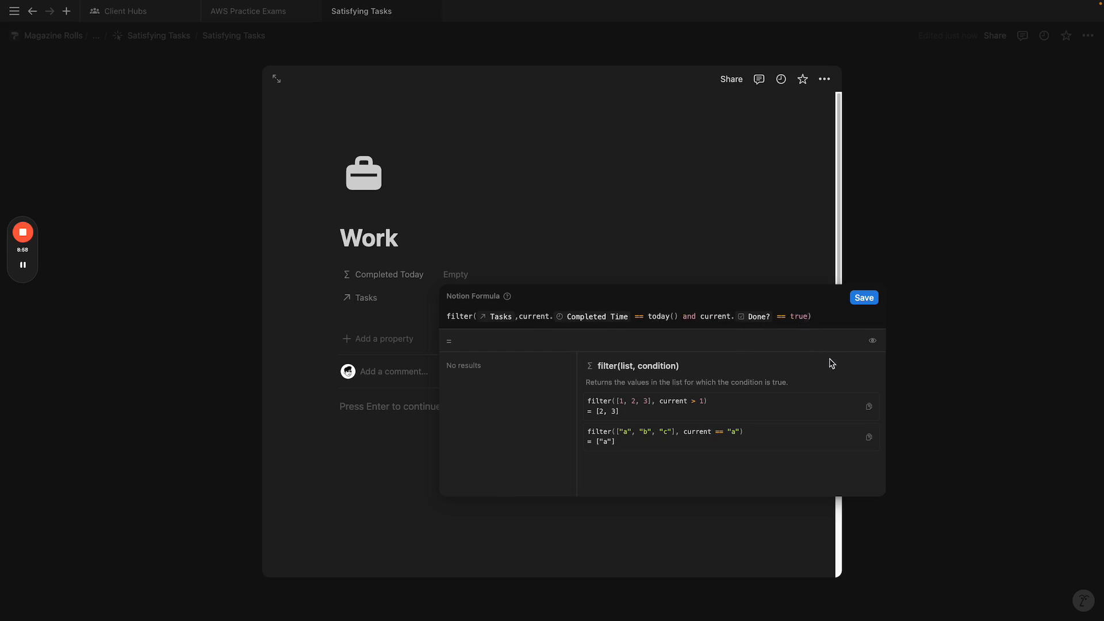
key("BackSpace")
key("BackSpace")
key("BackSpace")
key("BackSpace")
key("BackSpace")
key("BackSpace")
key("BackSpace")
key("BackSpace")
key("BackSpace")
key("BackSpace")
key("BackSpace")
key("BackSpace")
key("BackSpace")
key("BackSpace")
key("BackSpace")
key("BackSpace")
key("BackSpace")
key("BackSpace")
key("BackSpace")
key("BackSpace")
key("BackSpace")
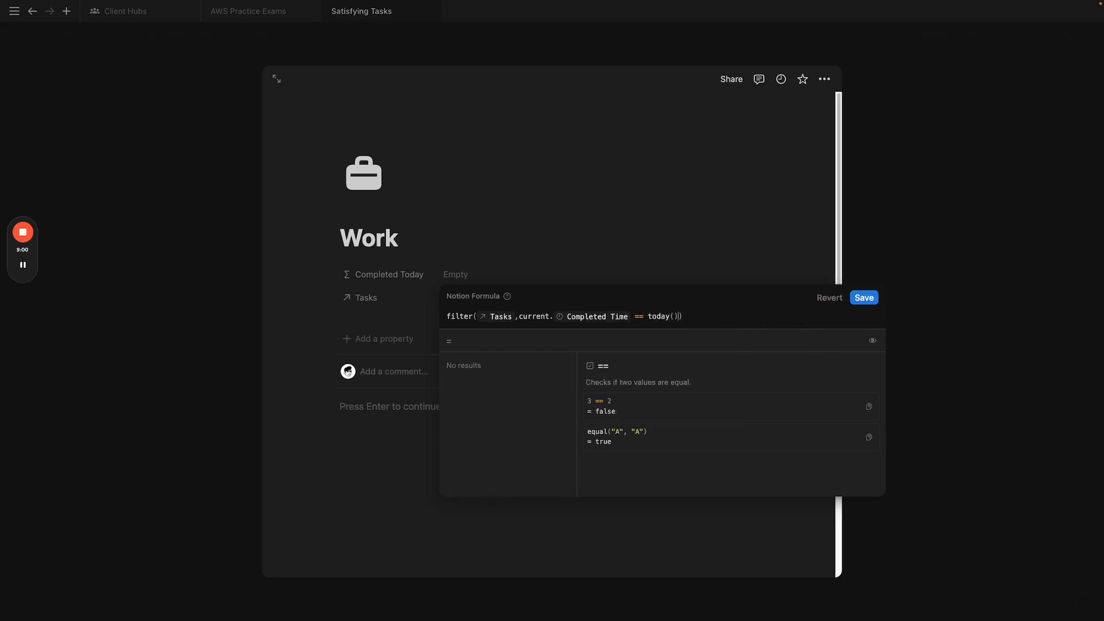
Step: Save the shortened formula and reopen it to edit before current.Completed Time
left_click(863, 297)
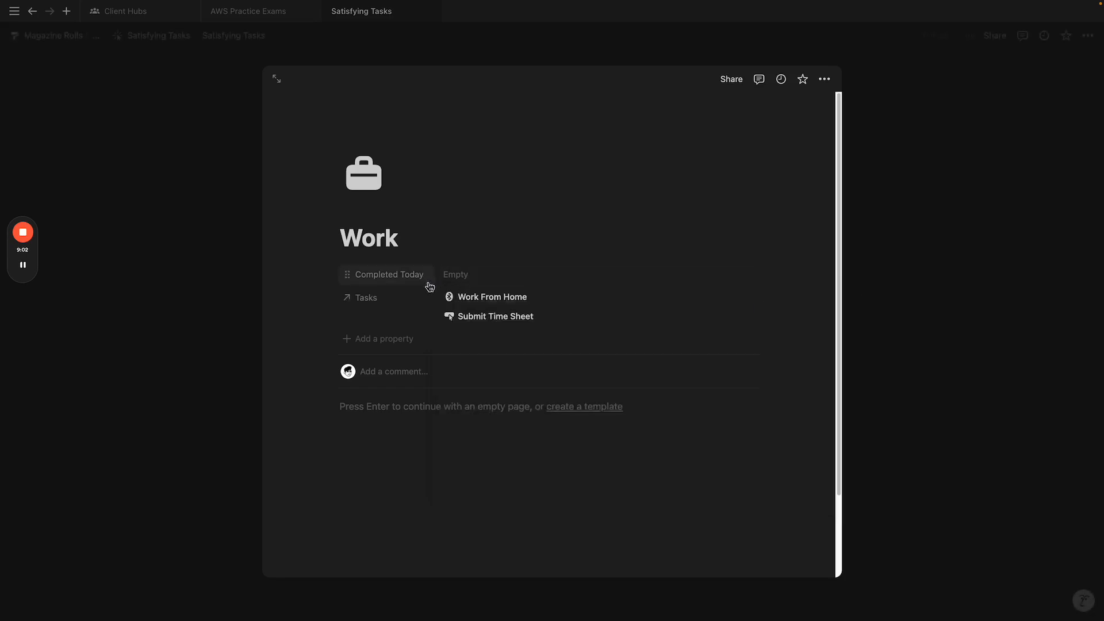
left_click(499, 276)
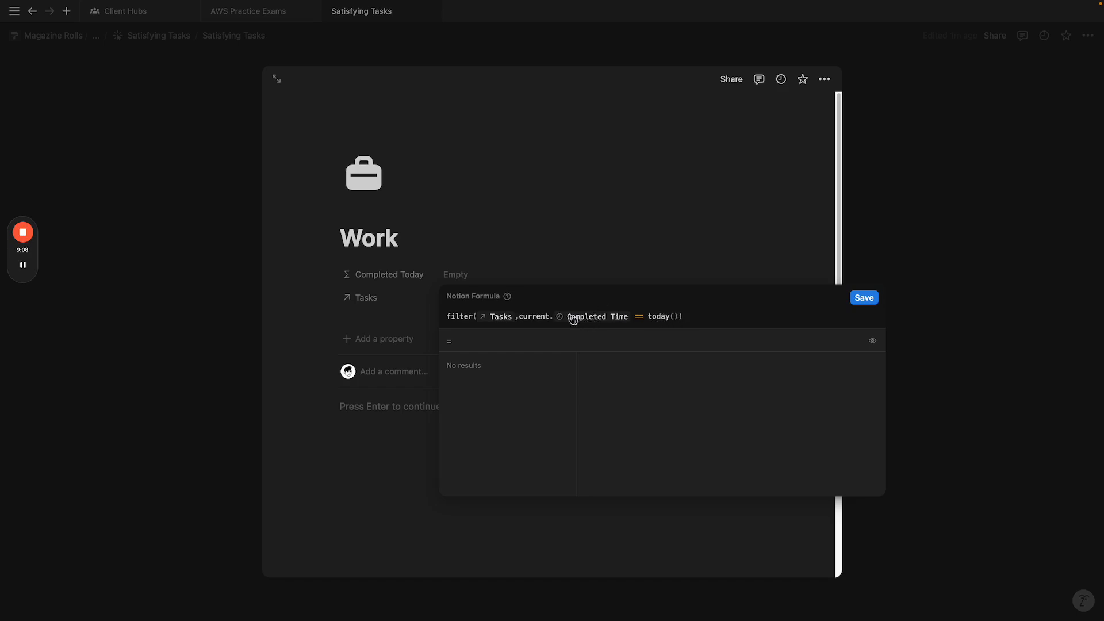
left_click(633, 319)
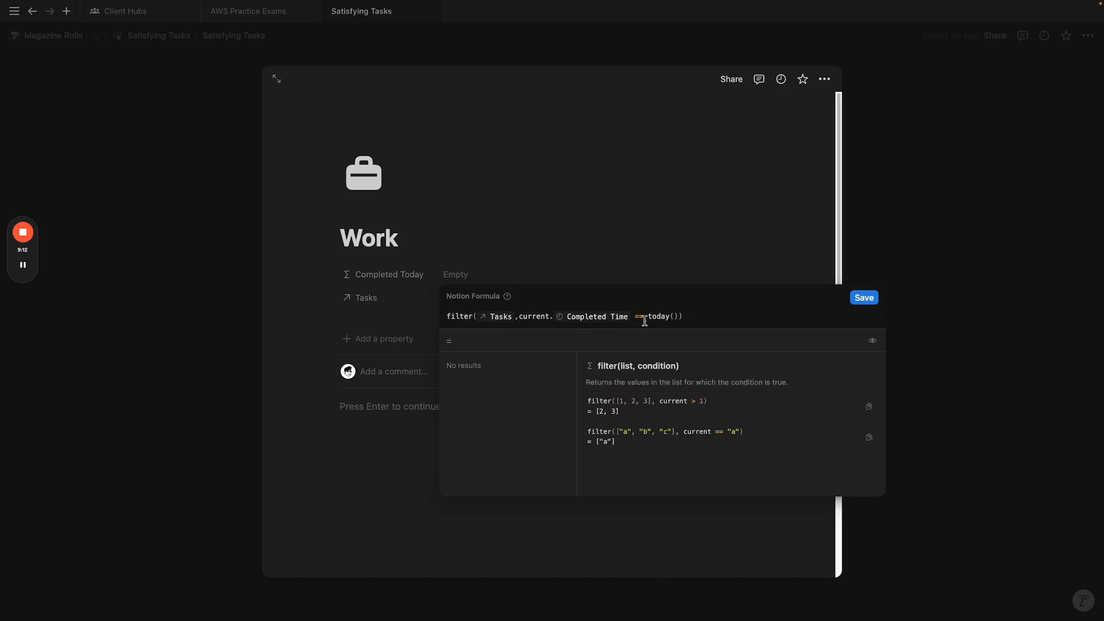
left_click(523, 320)
type("date")
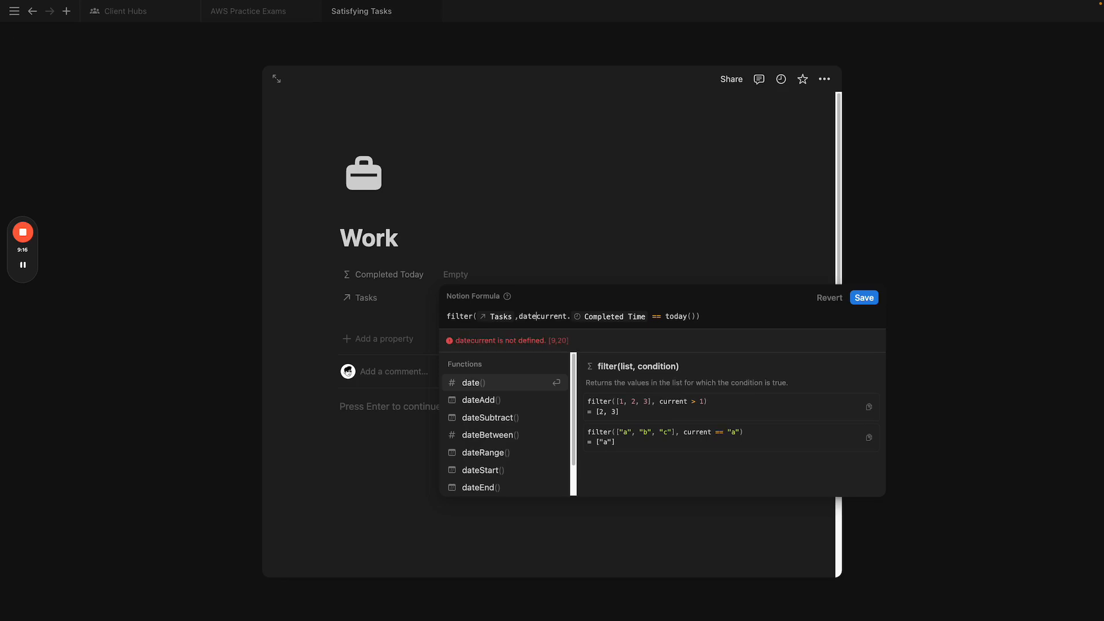
type("(")
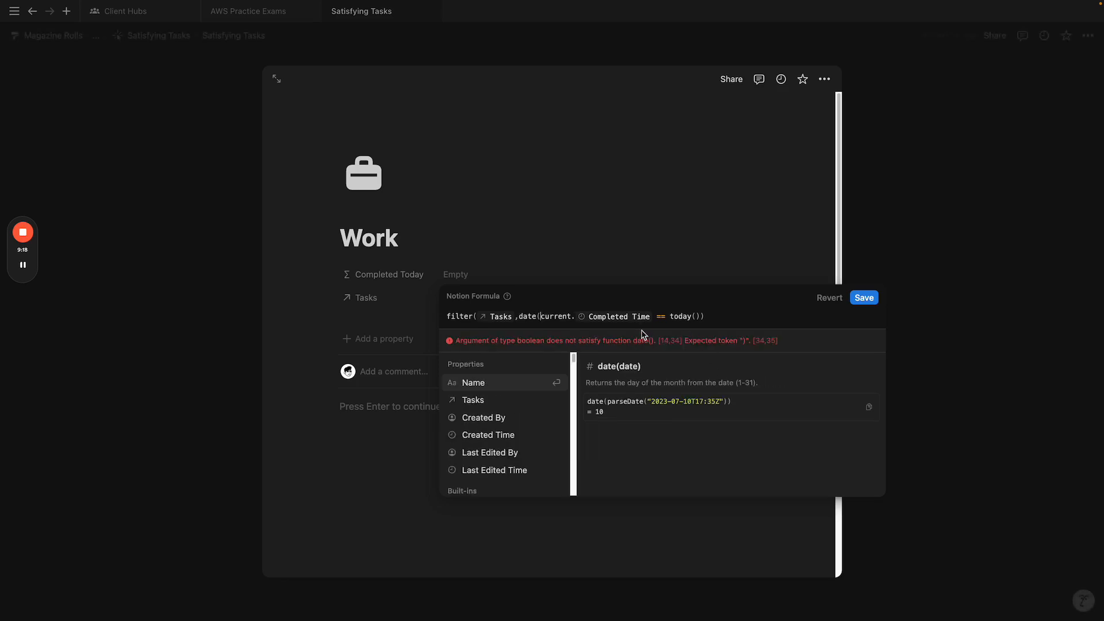
key("BackSpace")
key("BackSpace")
key("BackSpace")
key("BackSpace")
key("BackSpace")
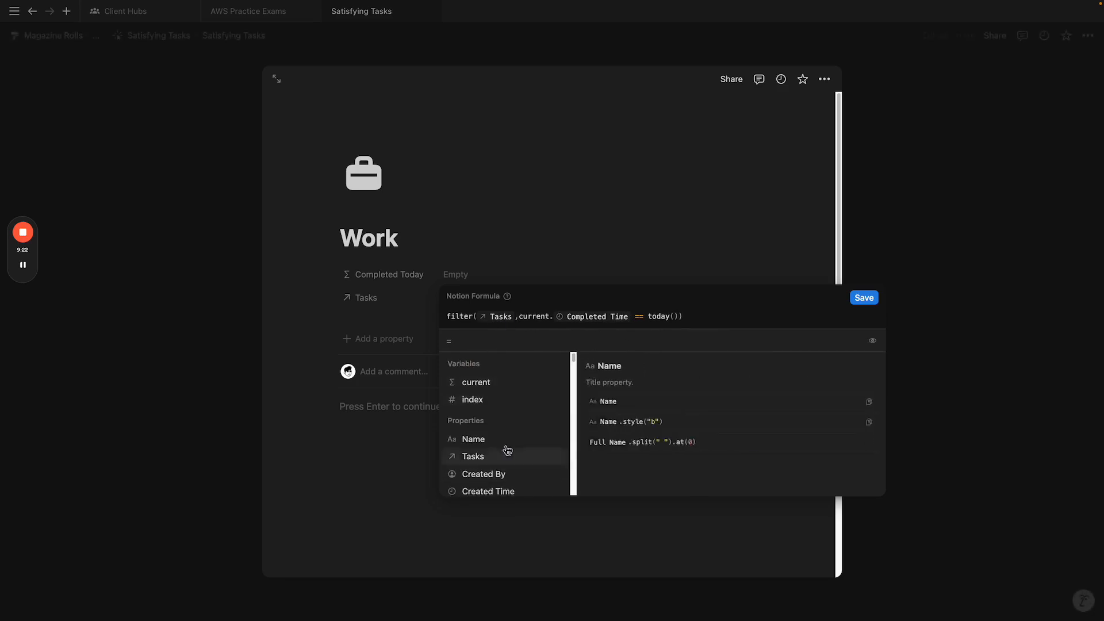
scroll(505, 450, "down", 3)
left_click(517, 321)
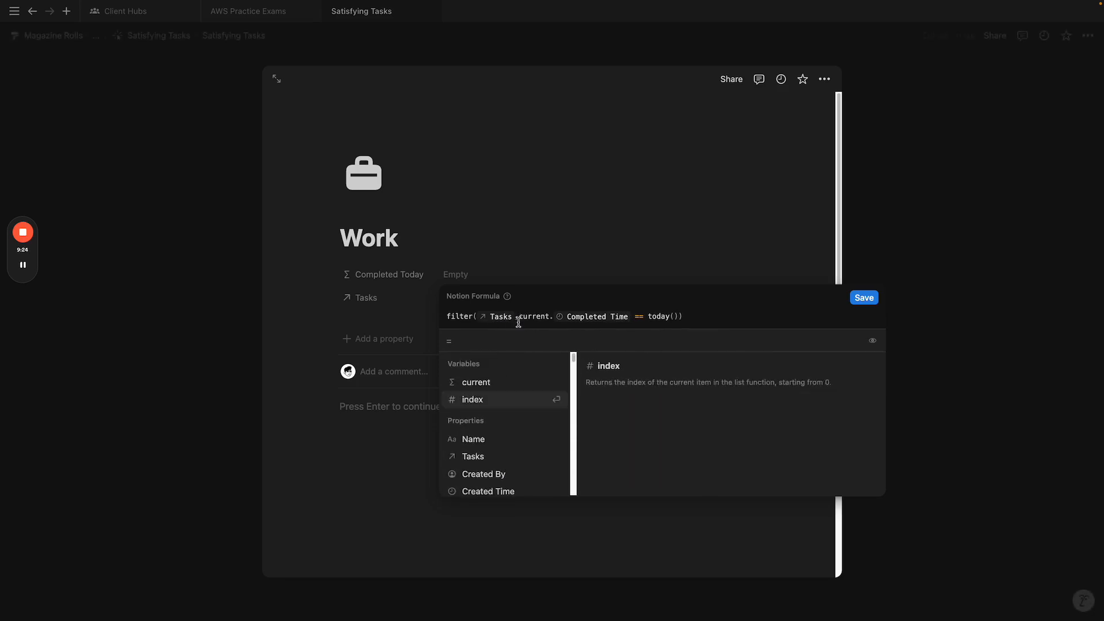
Step: Wrap Completed Time in formatDate( and delete the == today() comparison
type("formatDate")
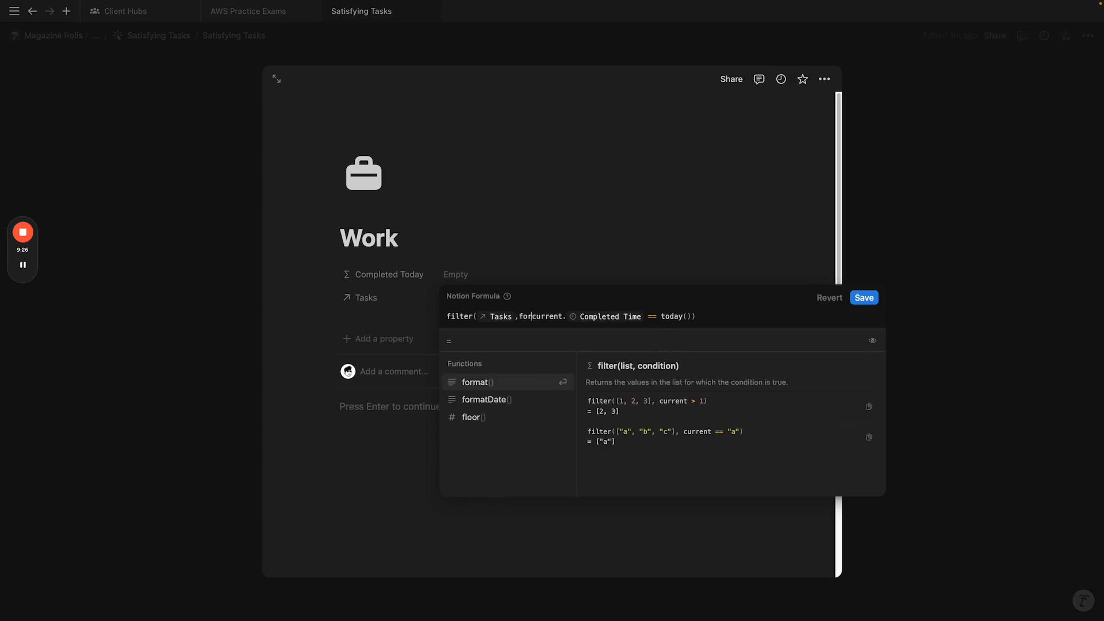
type("(")
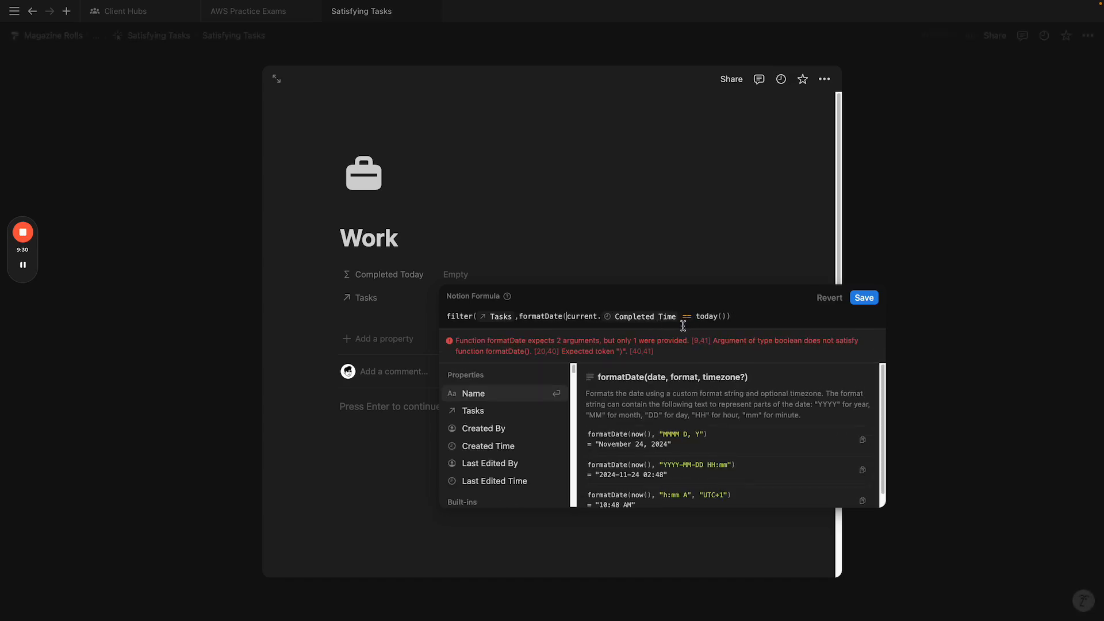
left_click_drag(759, 323, 446, 320)
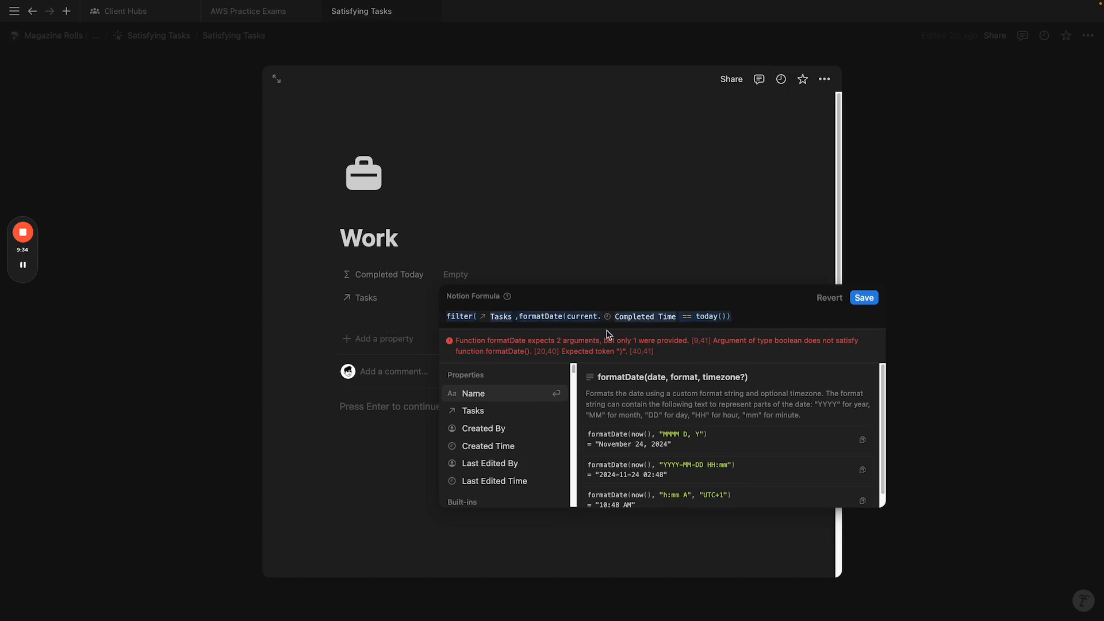
left_click(728, 316)
key("BackSpace")
key("BackSpace")
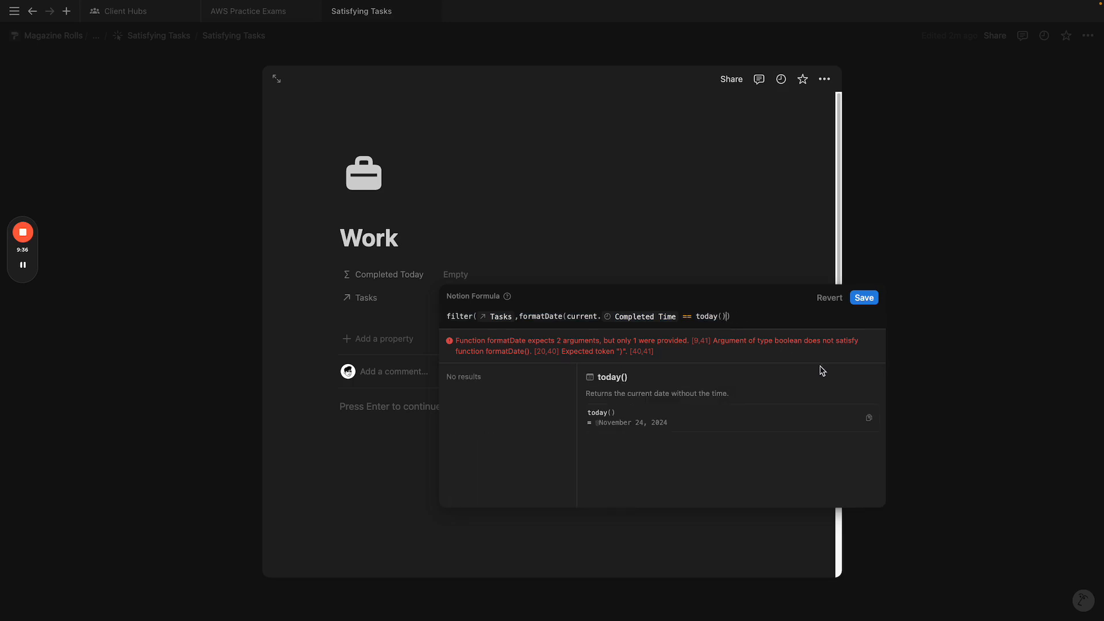
key("BackSpace")
key("BackSpace")
key("BackSpace")
key("BackSpace")
key("BackSpace")
key("BackSpace")
key("BackSpace")
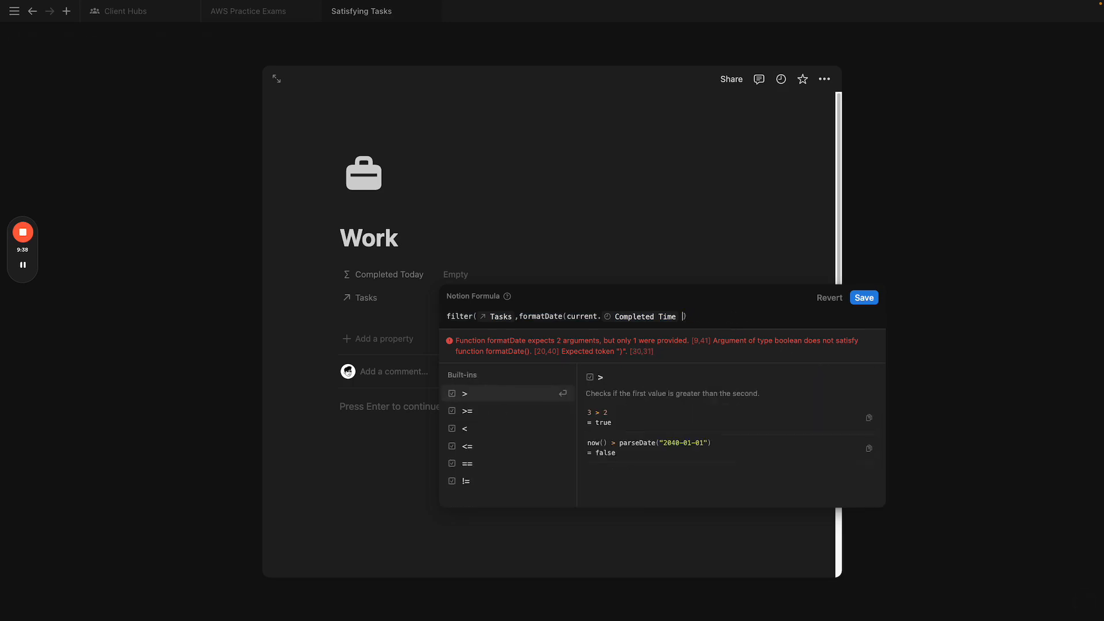
Step: Add the "MMDDYYYY" format to formatDate and temporarily swap filter for map to preview dates
type(", ")
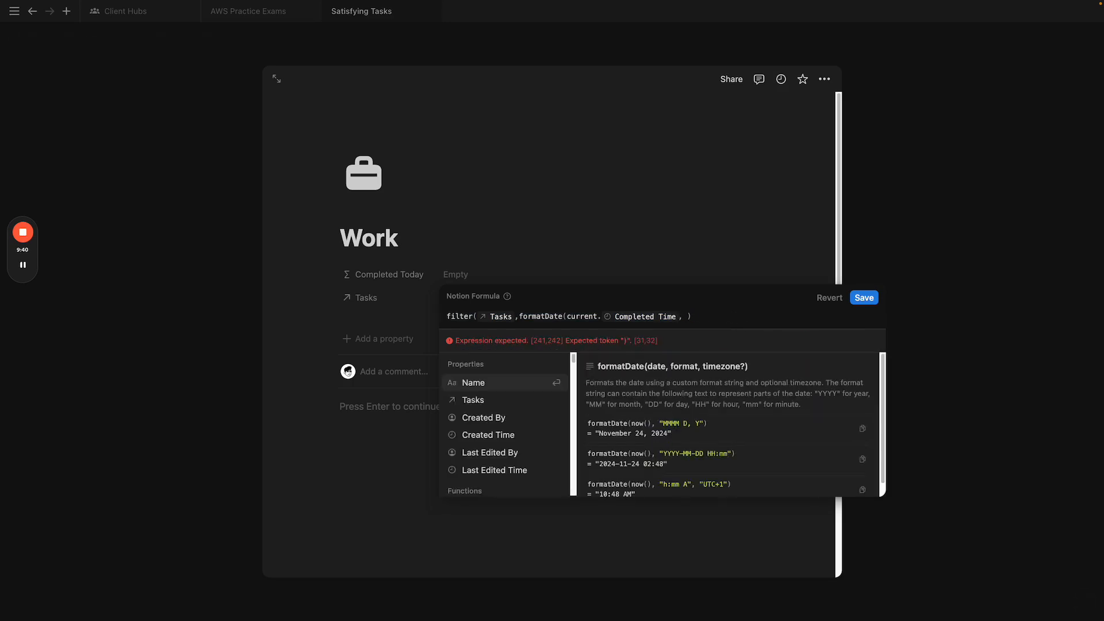
type("\"MMDD")
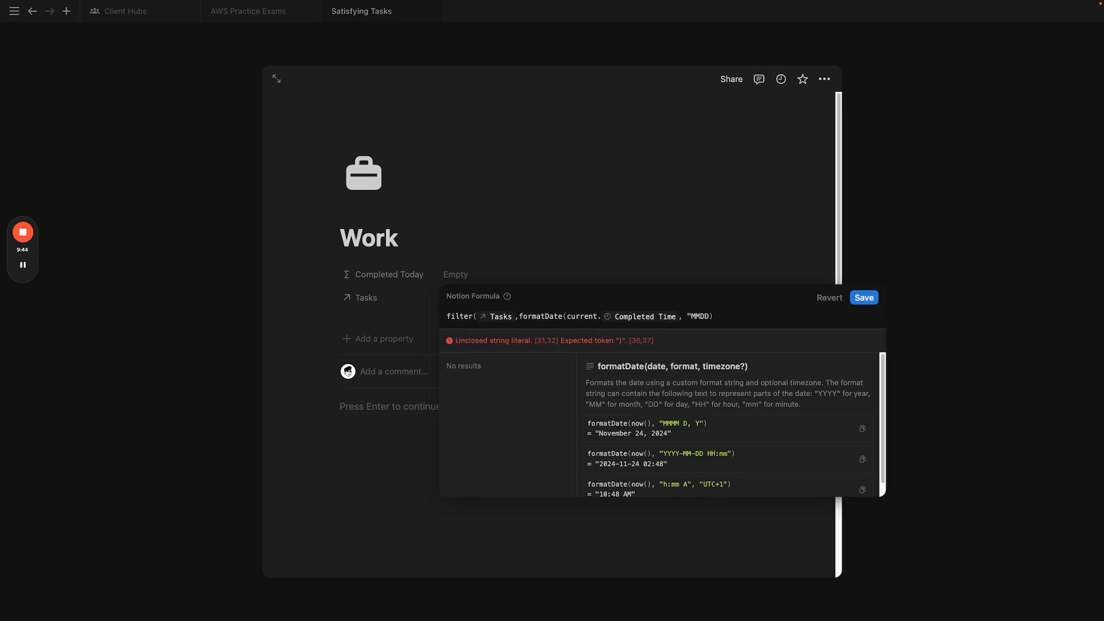
type("YYYTY")
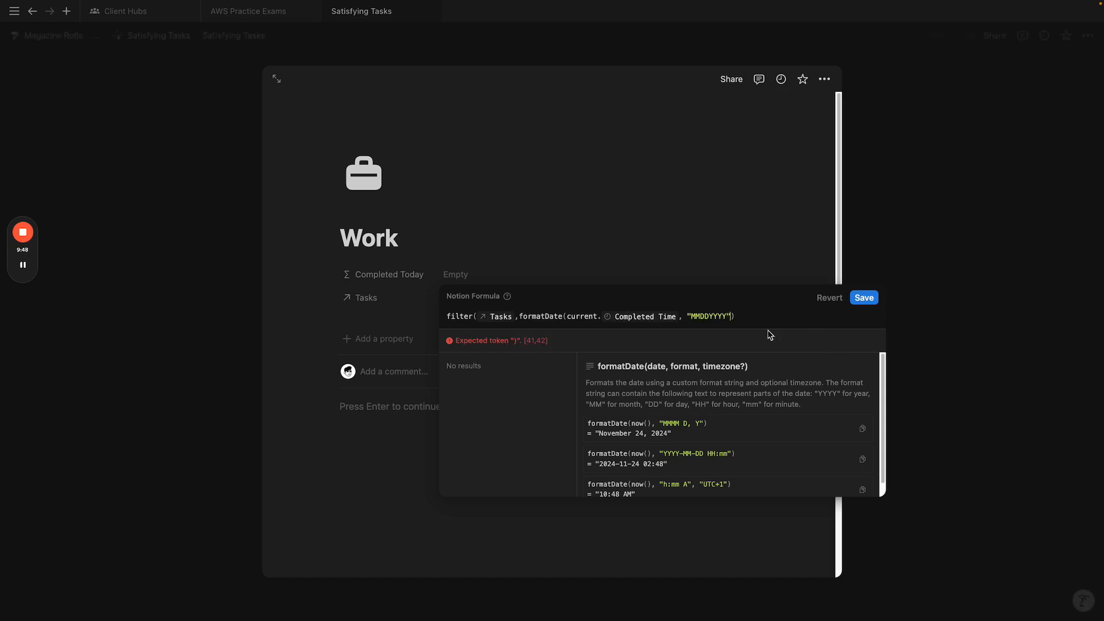
type(")")
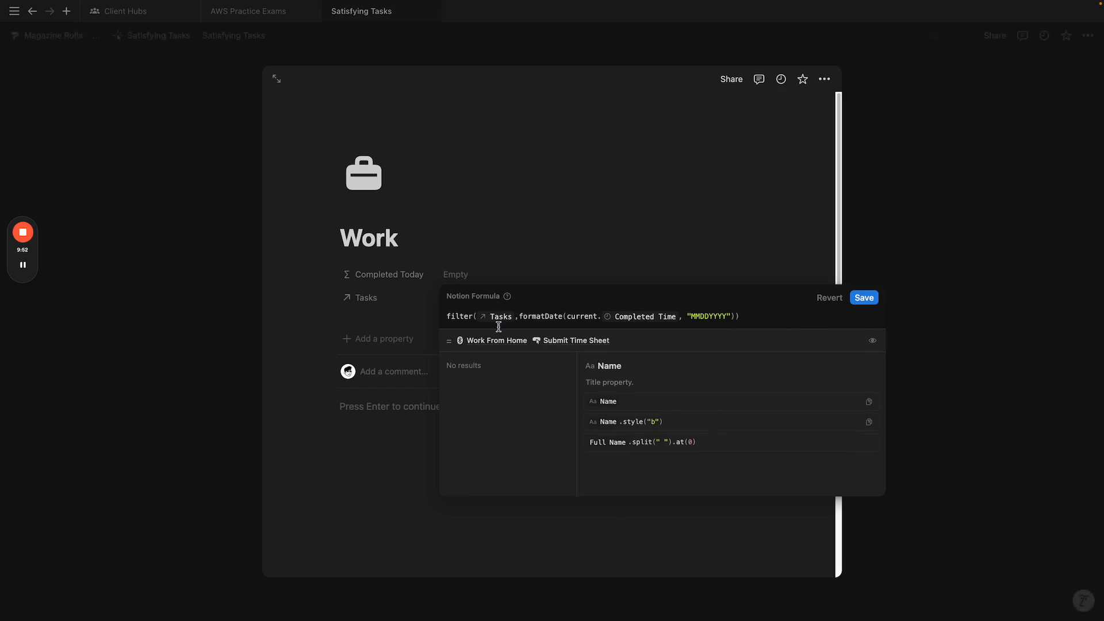
double_click(463, 317)
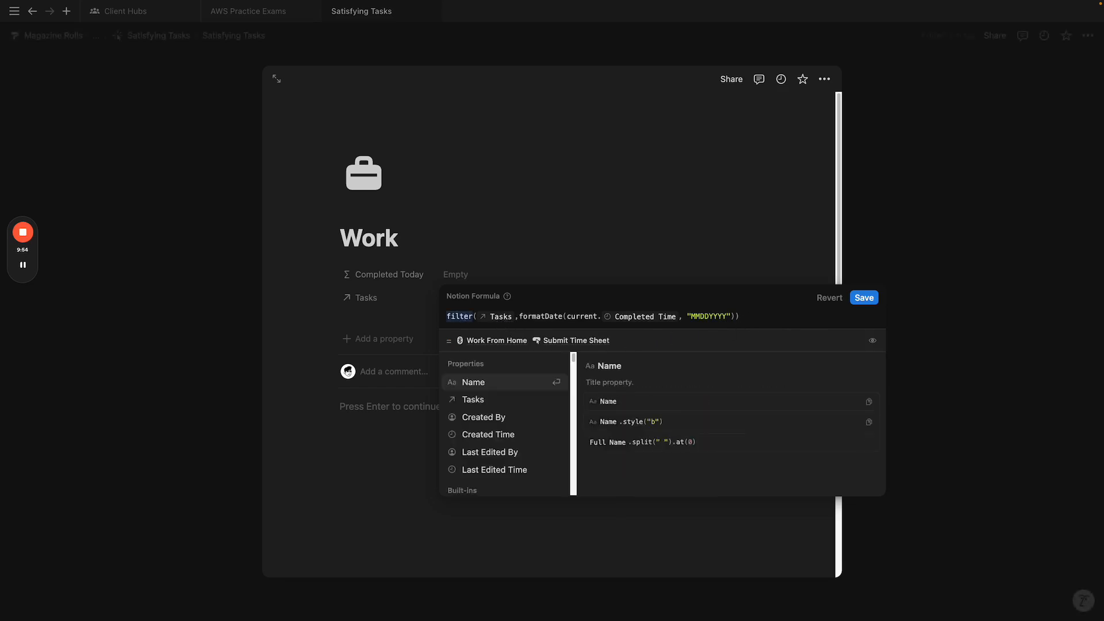
type("map")
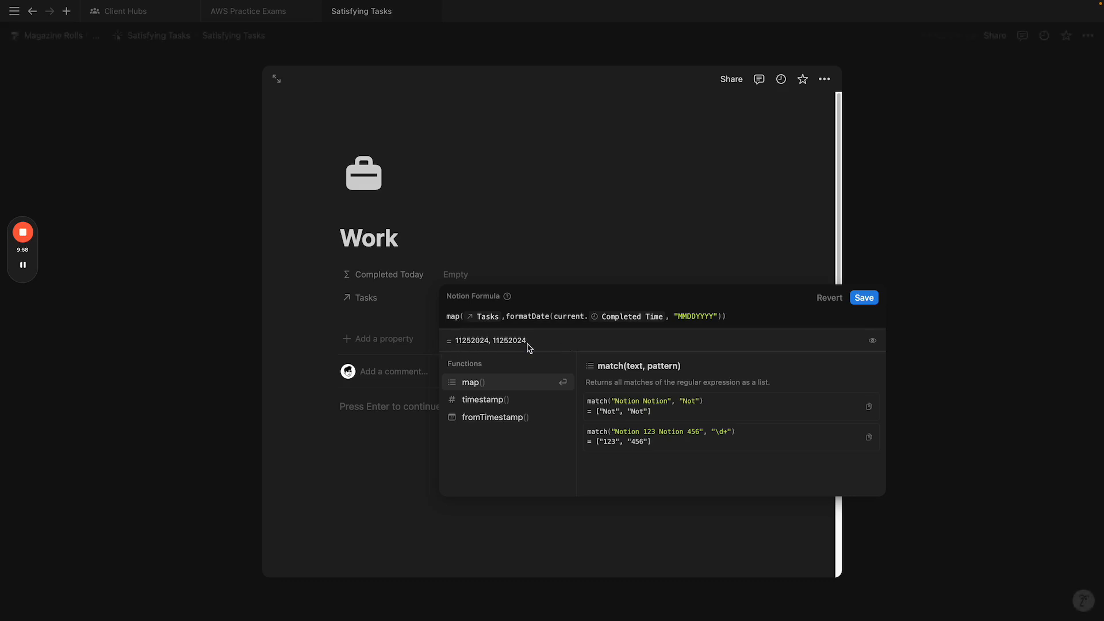
key("BackSpace")
key("BackSpace")
key("BackSpace")
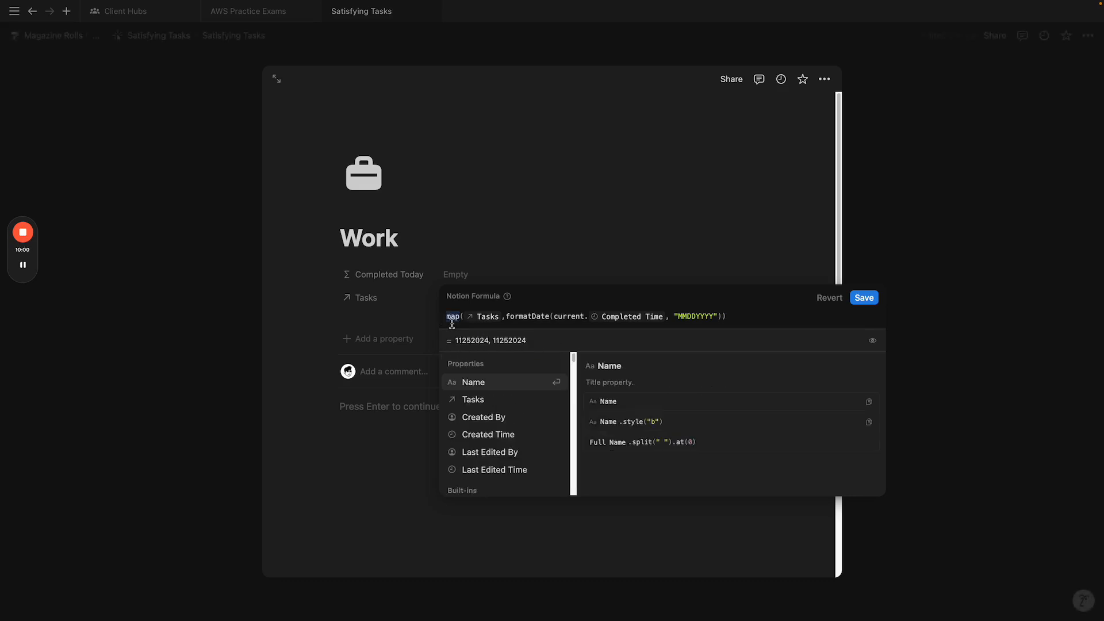
Step: Restore filter and compare Completed Time with formatDate(today(), "MMDDYYYY")
type("filter")
left_click(739, 320)
type("== today")
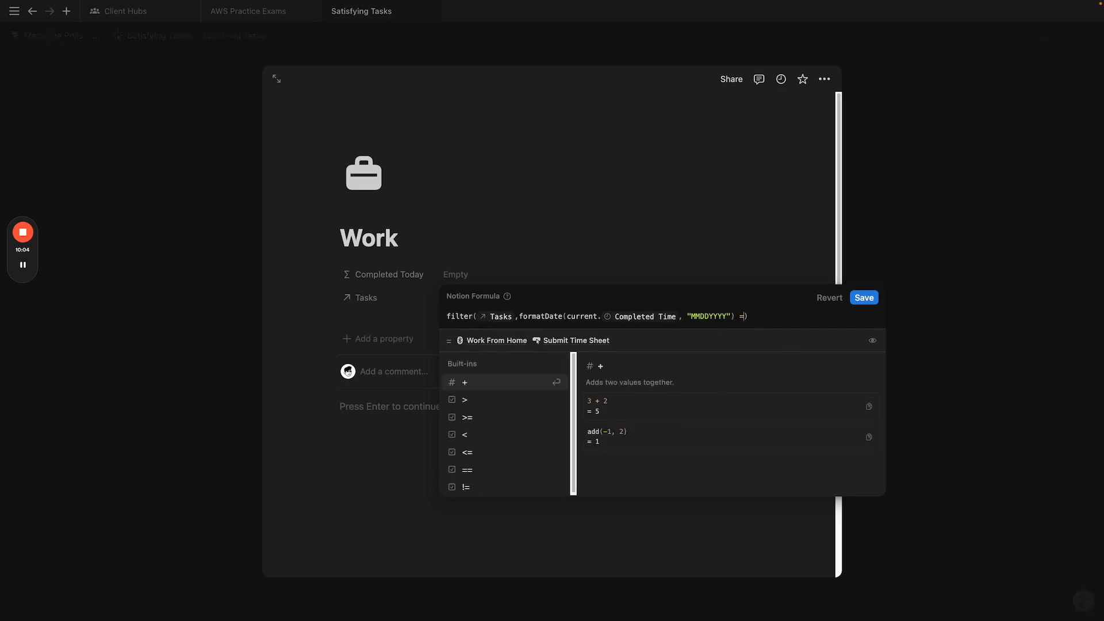
type("()")
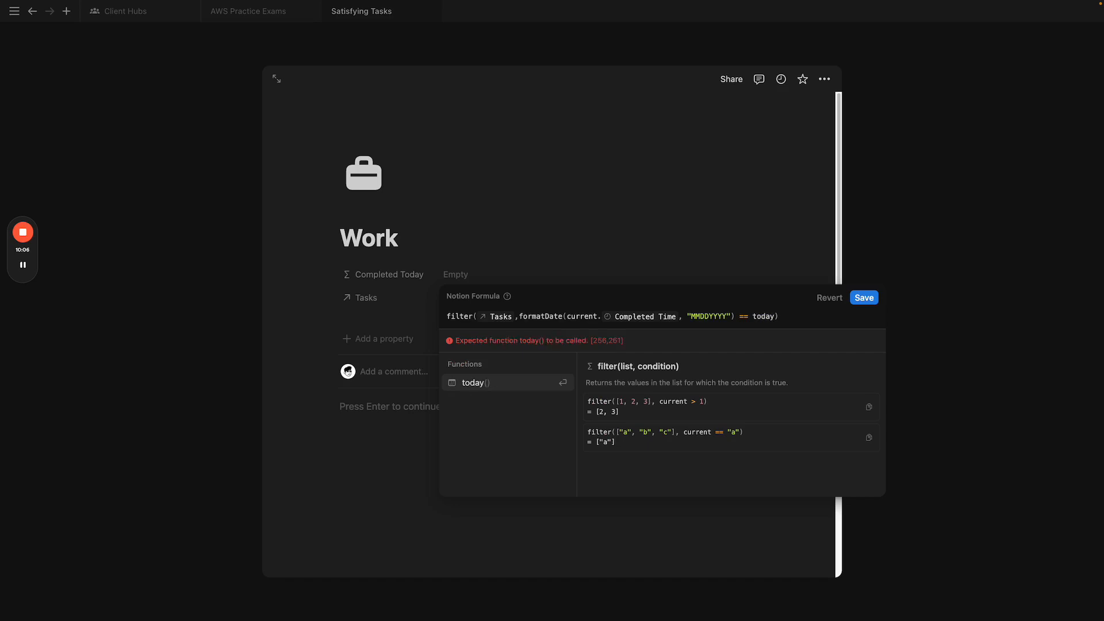
key("Left")
key("Left")
key("Left")
key("Left")
key("Left")
key("Left")
key("Left")
type("formatDate(")
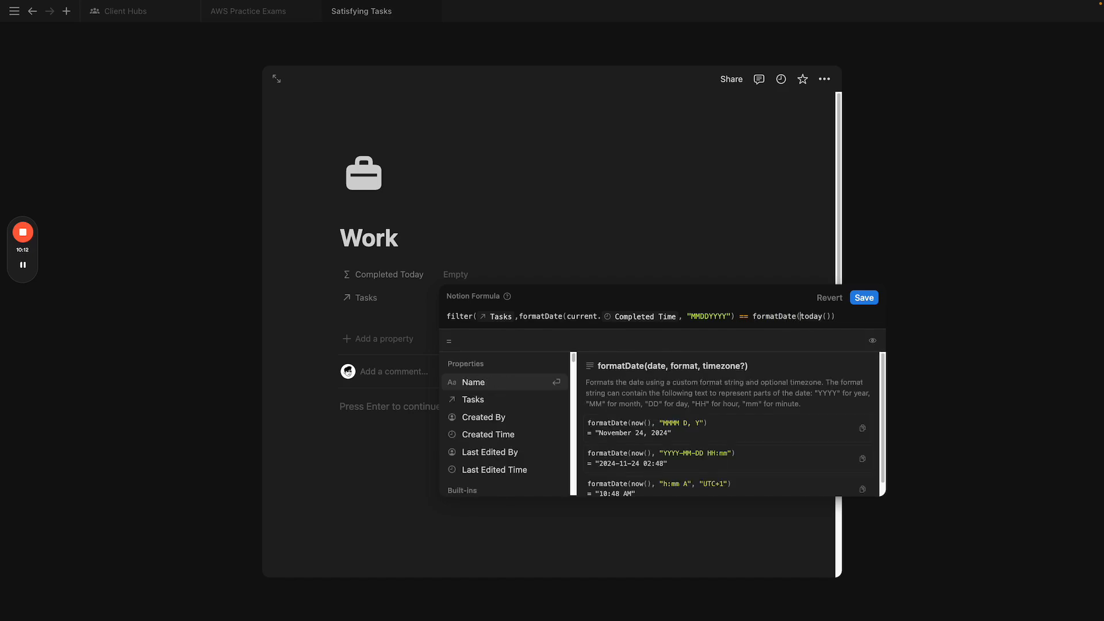
left_click(834, 317)
type(")")
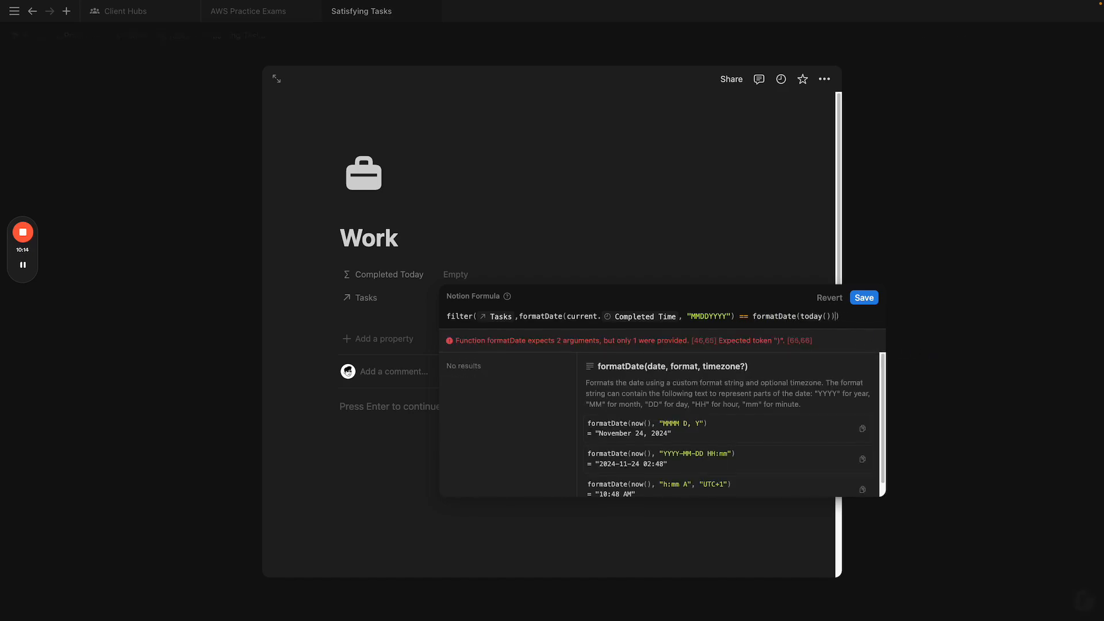
type(",")
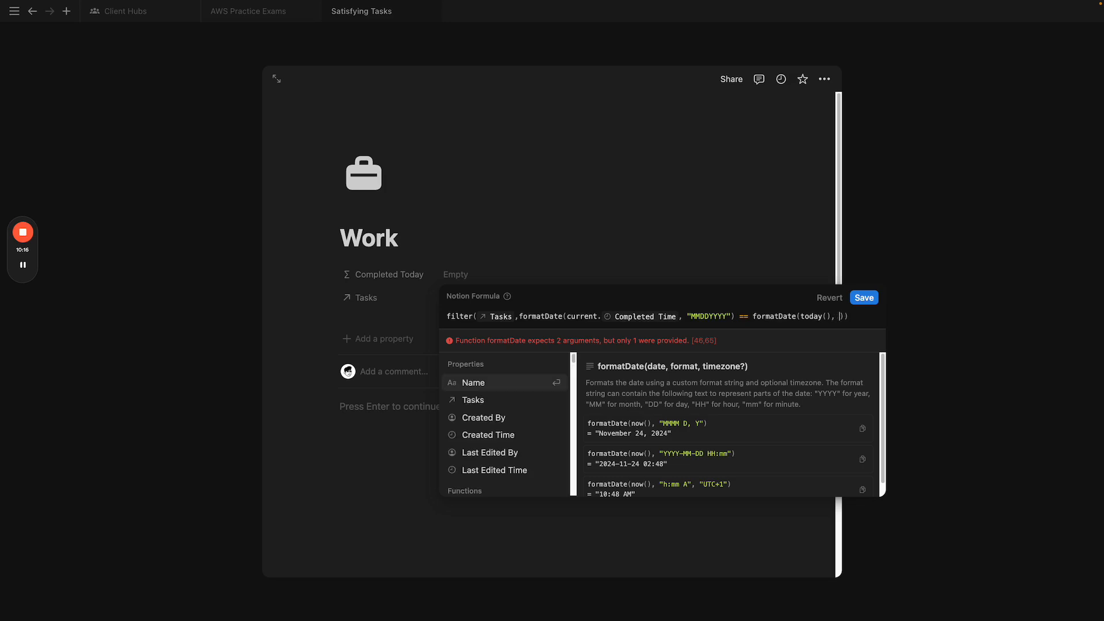
left_click_drag(687, 317, 730, 316)
key("ctrl+c")
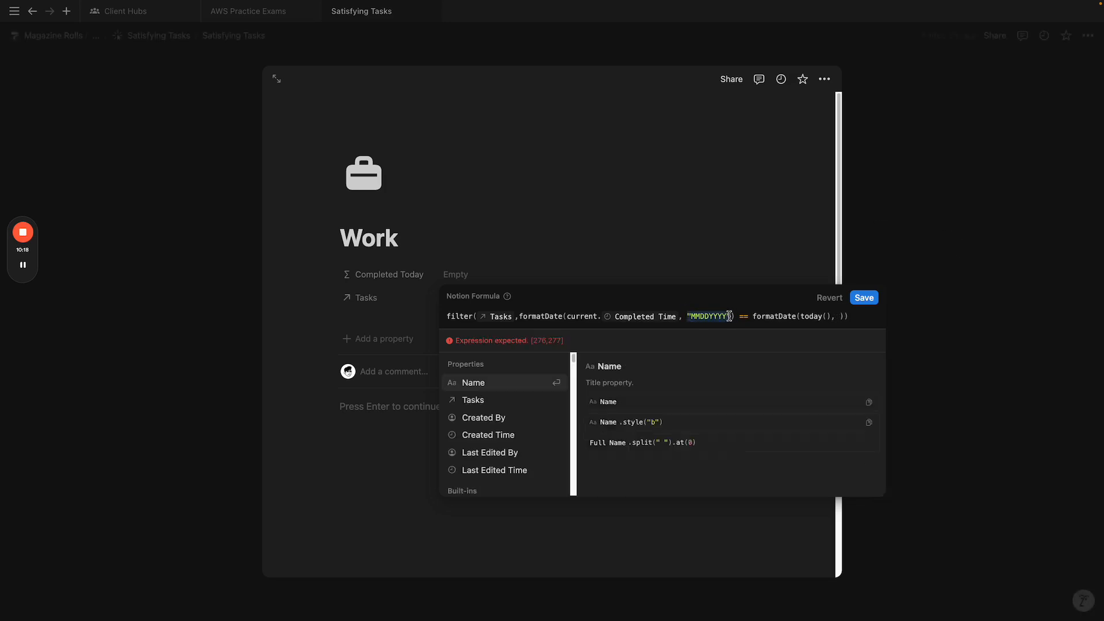
left_click(838, 317)
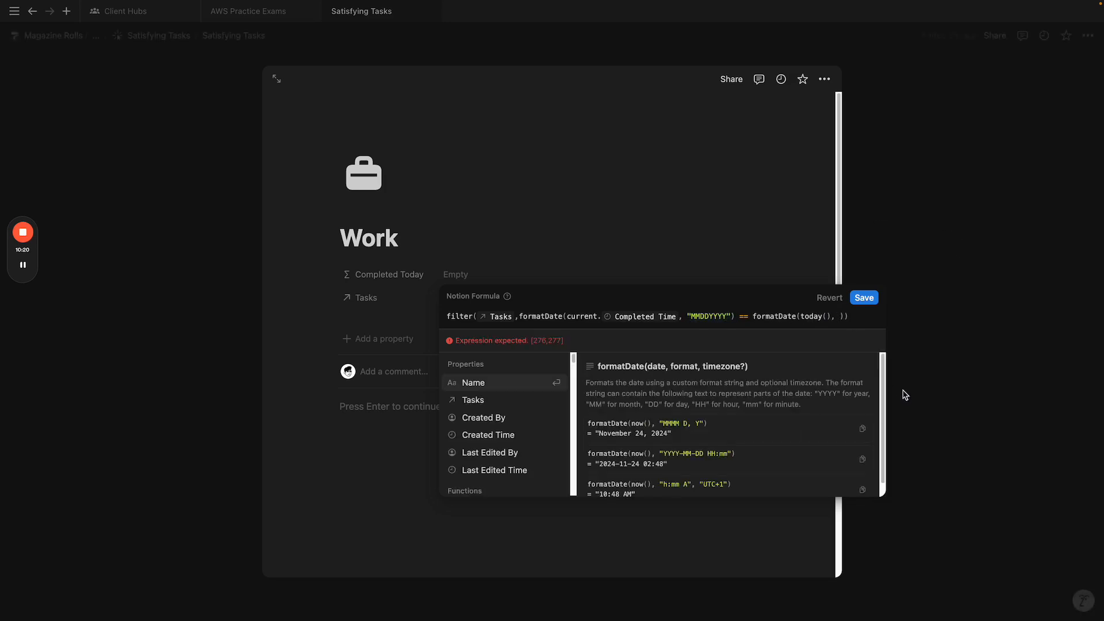
key("ctrl+v")
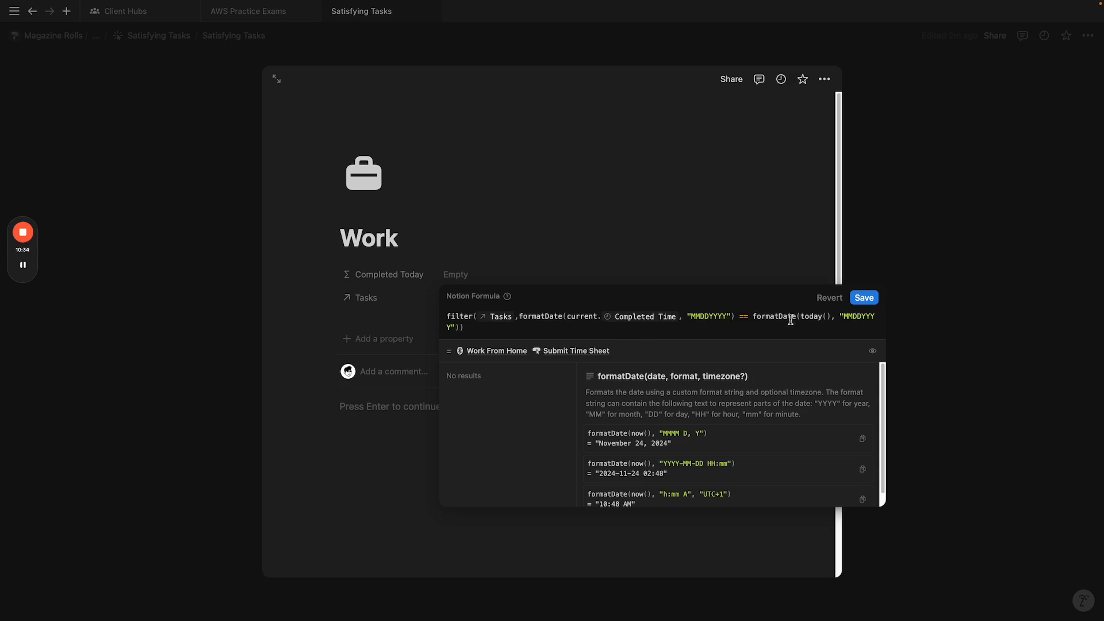
double_click(854, 322)
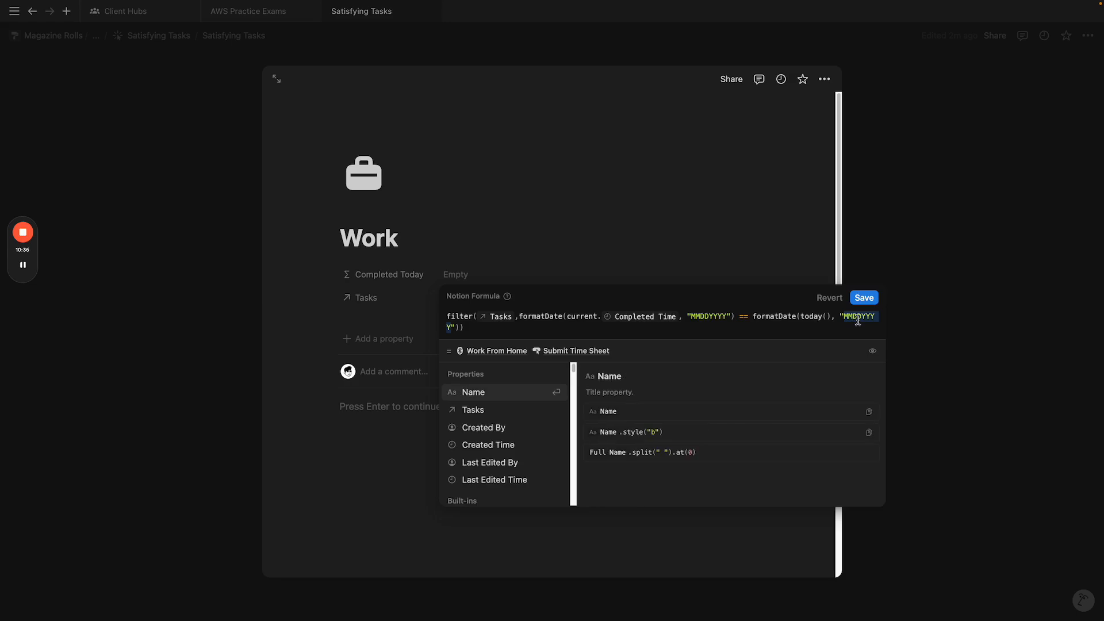
left_click(857, 321)
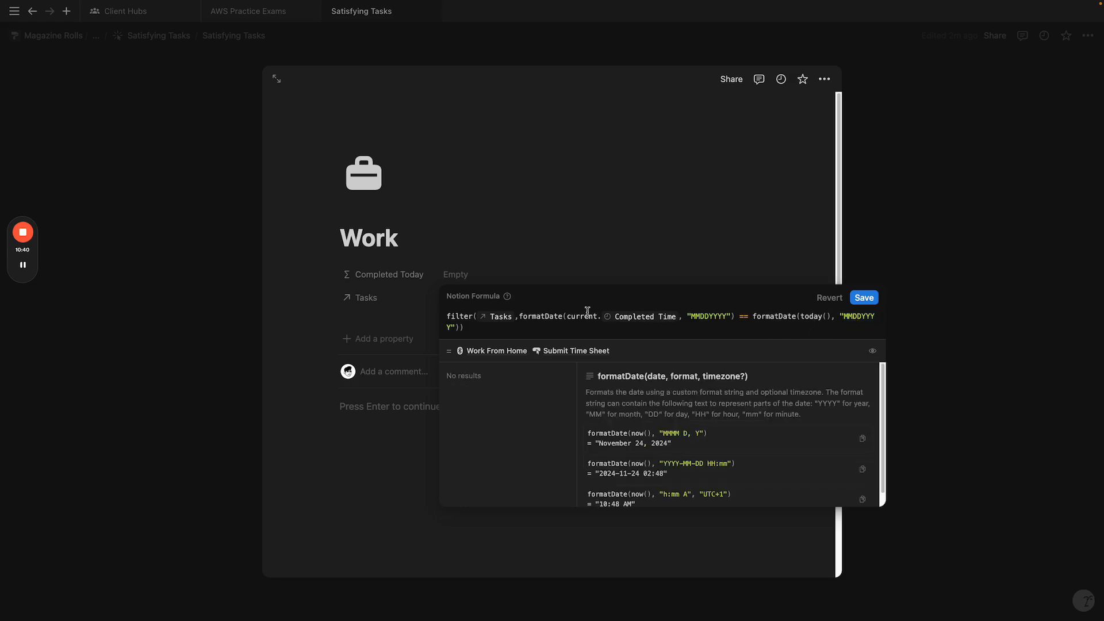
Step: Add current.Done? == true and to the condition, save, and return to Satisfying Tasks
left_click(519, 319)
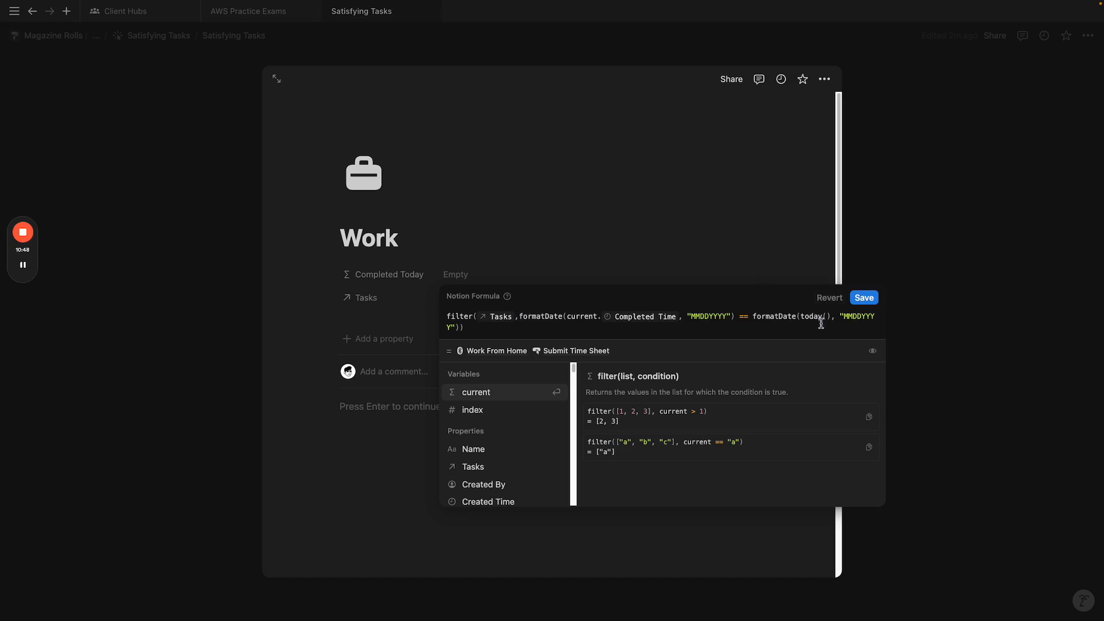
left_click(539, 322)
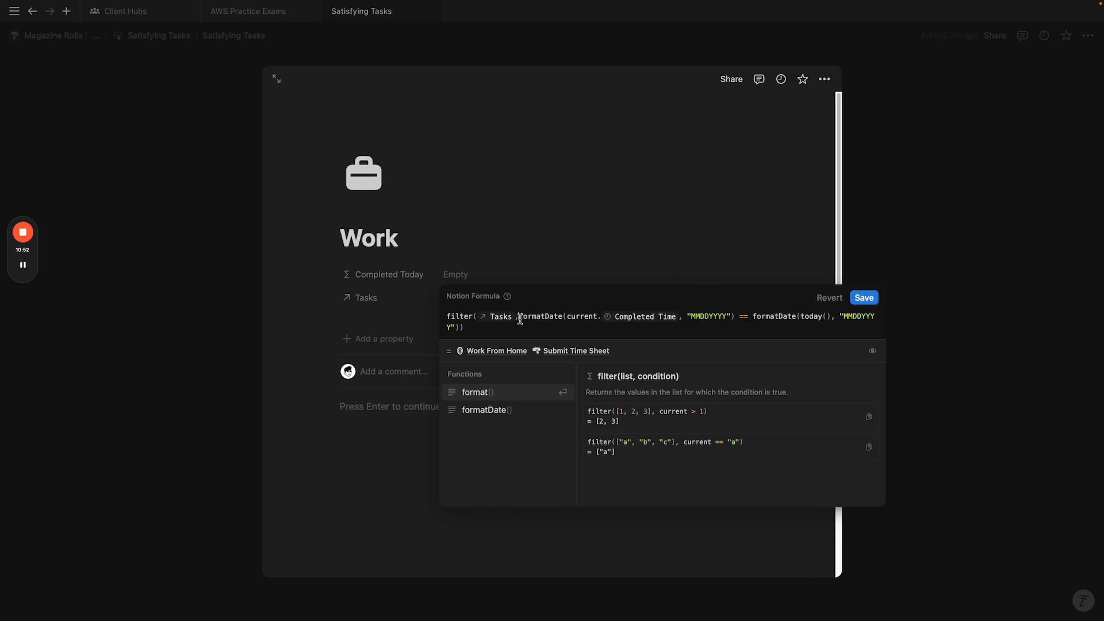
left_click(520, 320)
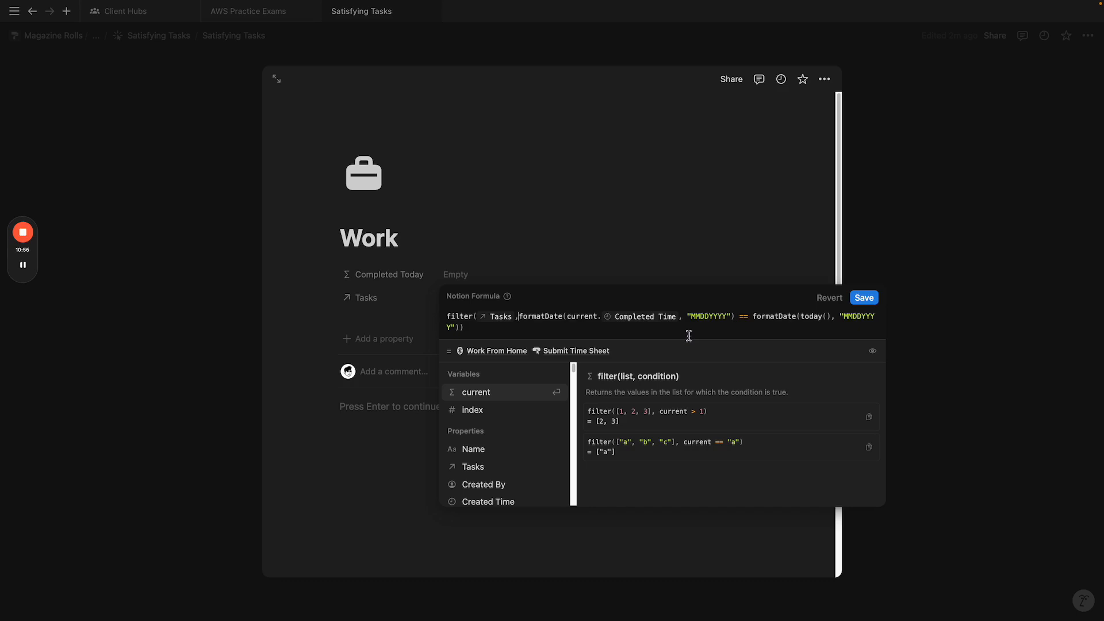
type("current.Done")
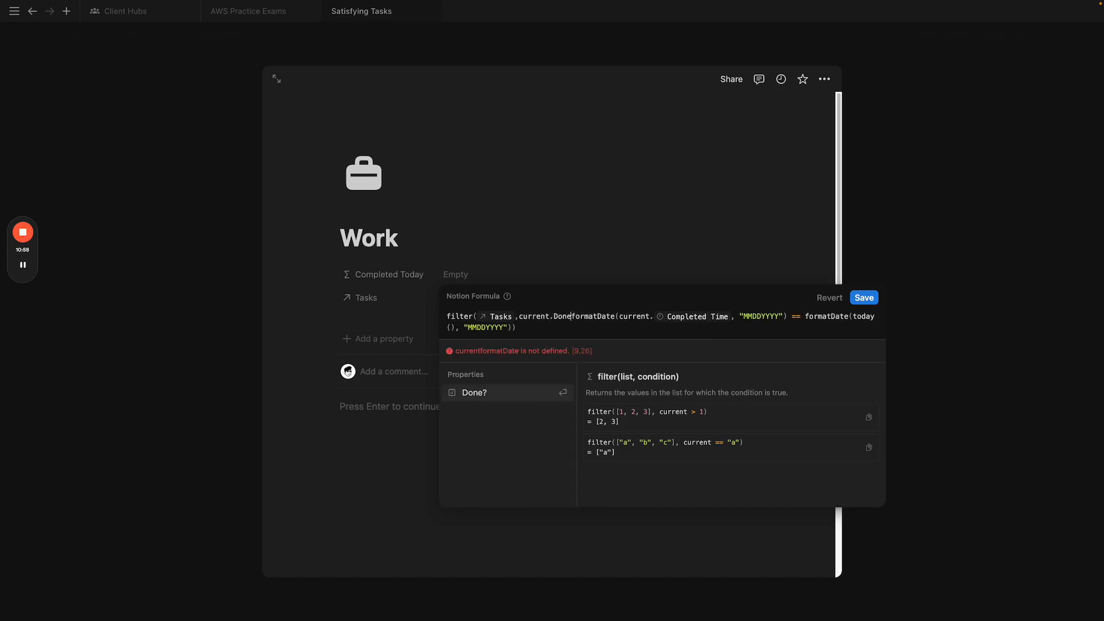
type(" == t")
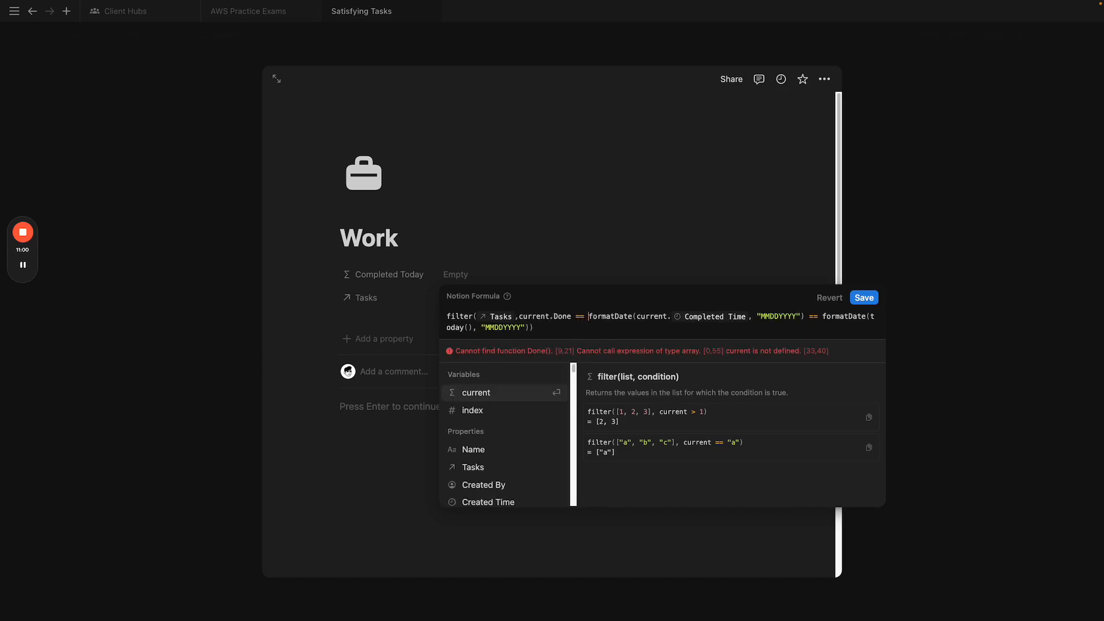
key("BackSpace")
key("BackSpace")
key("BackSpace")
key("BackSpace")
key("BackSpace")
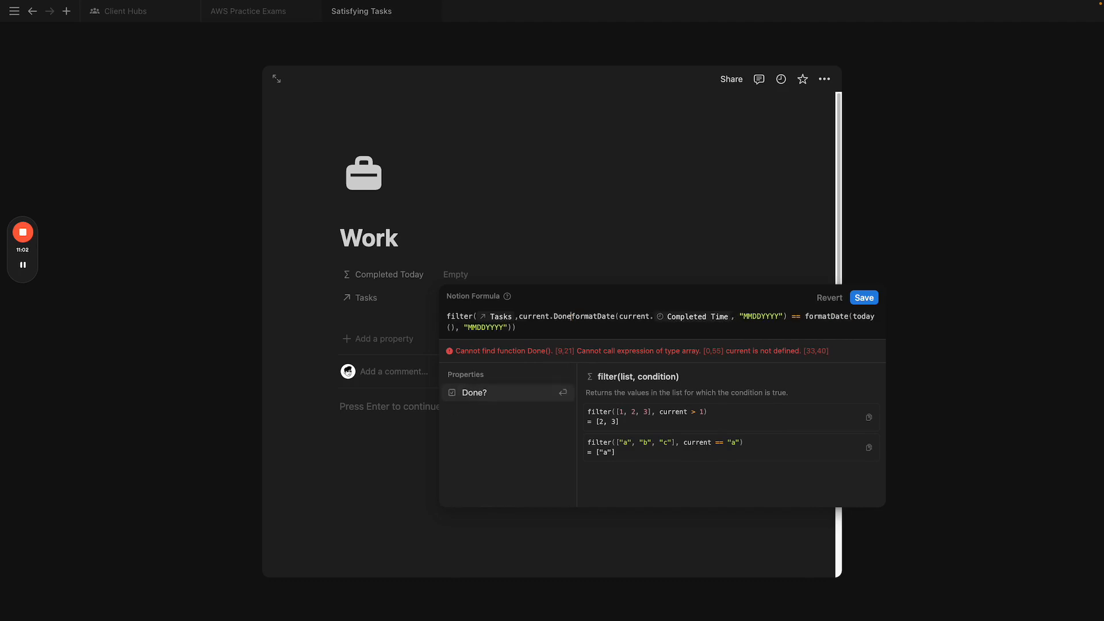
left_click(508, 400)
type("== true")
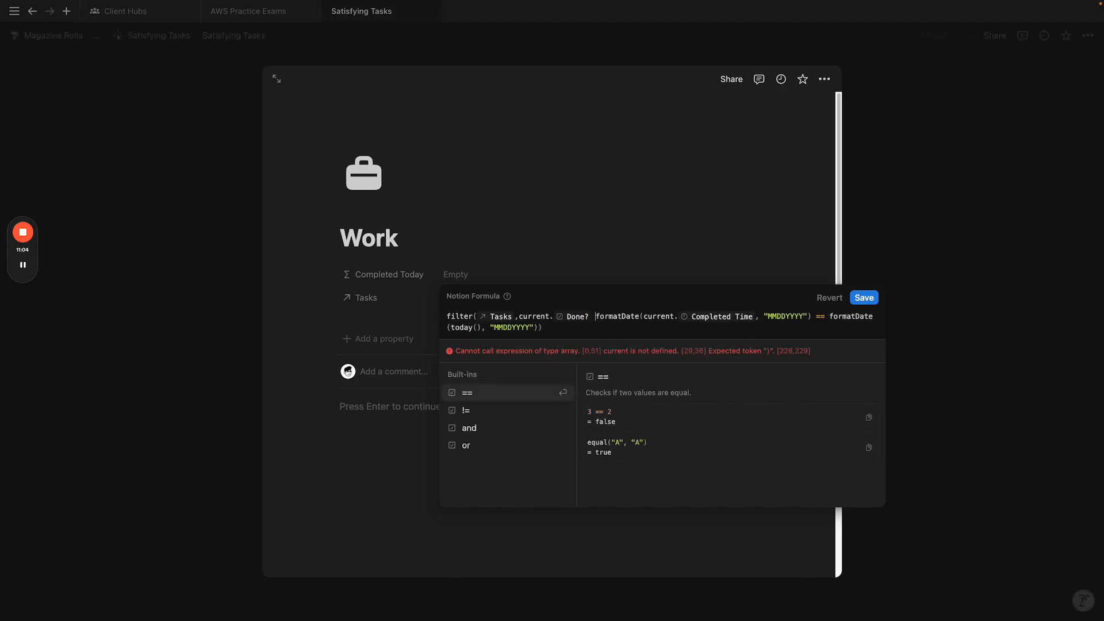
type(" and")
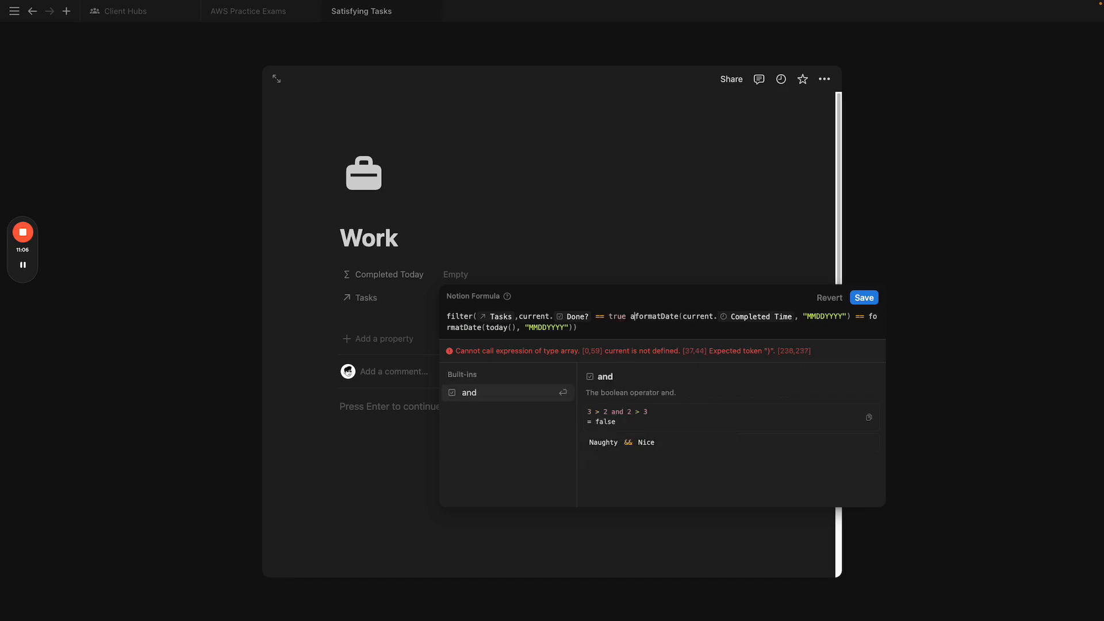
left_click(865, 297)
left_click(1027, 393)
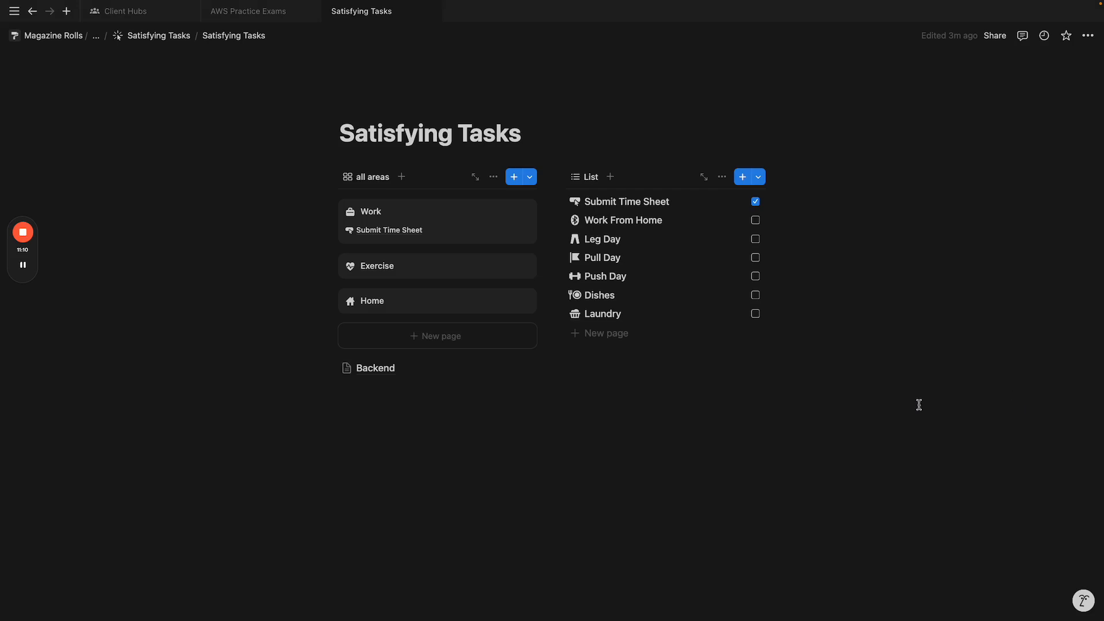
Step: Mark Work From Home, Leg Day, Pull Day, Push Day, Dishes and Laundry as done
left_click(755, 220)
left_click(755, 239)
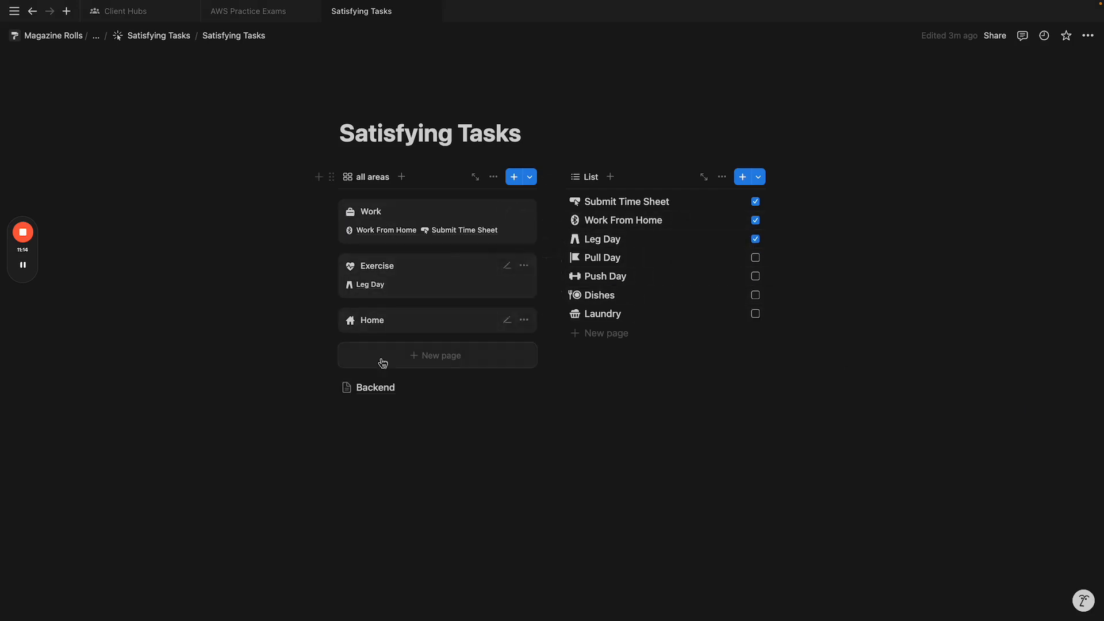
left_click(755, 258)
left_click(755, 276)
left_click(755, 295)
left_click(755, 313)
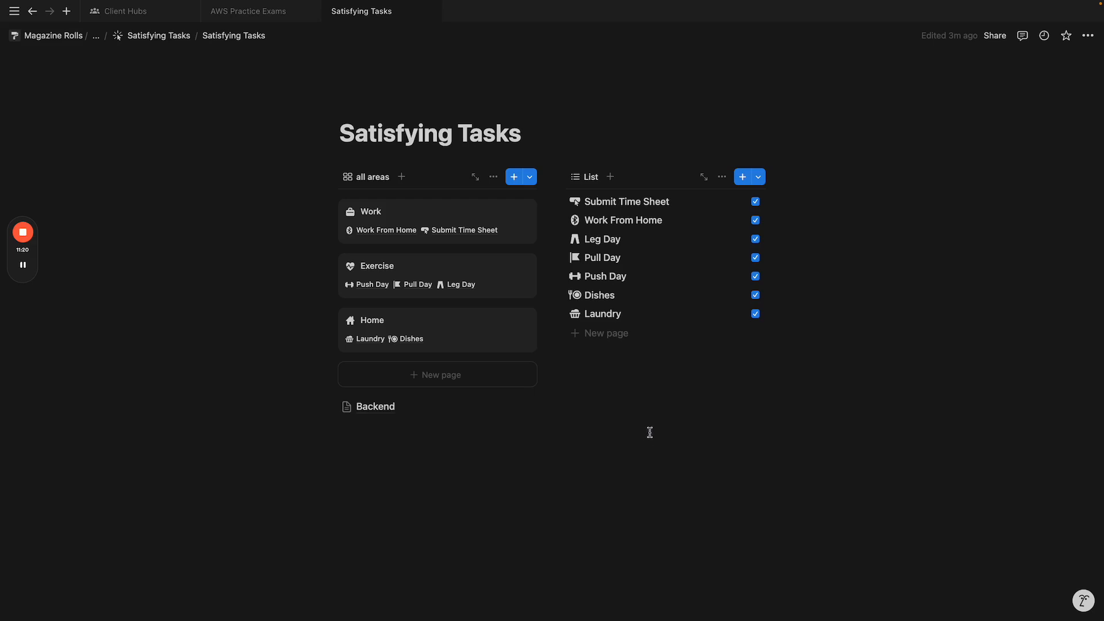
Step: Rename the list view to 'incomplete tasks'
left_click(591, 178)
left_click(610, 215)
type("all t")
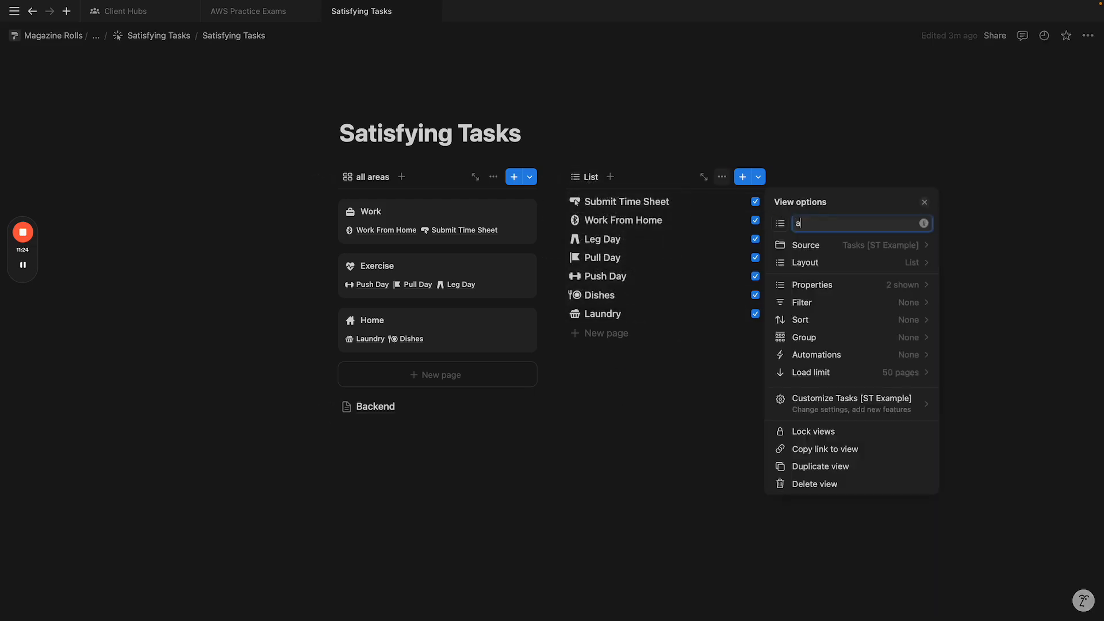
key("BackSpace")
key("BackSpace")
type("incomplete tasks")
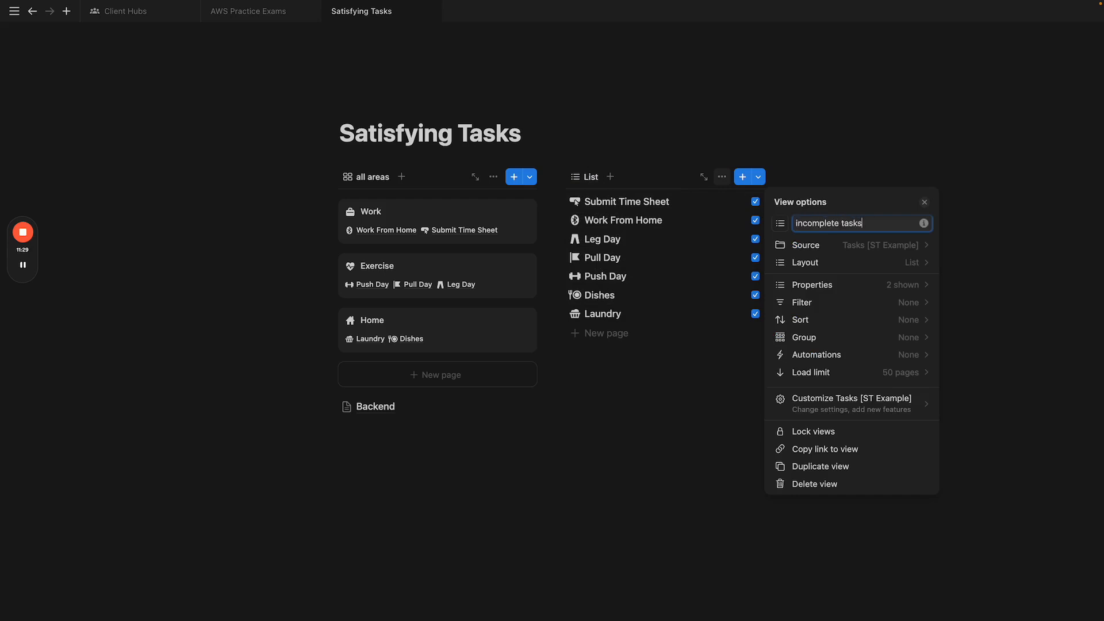
left_click(855, 138)
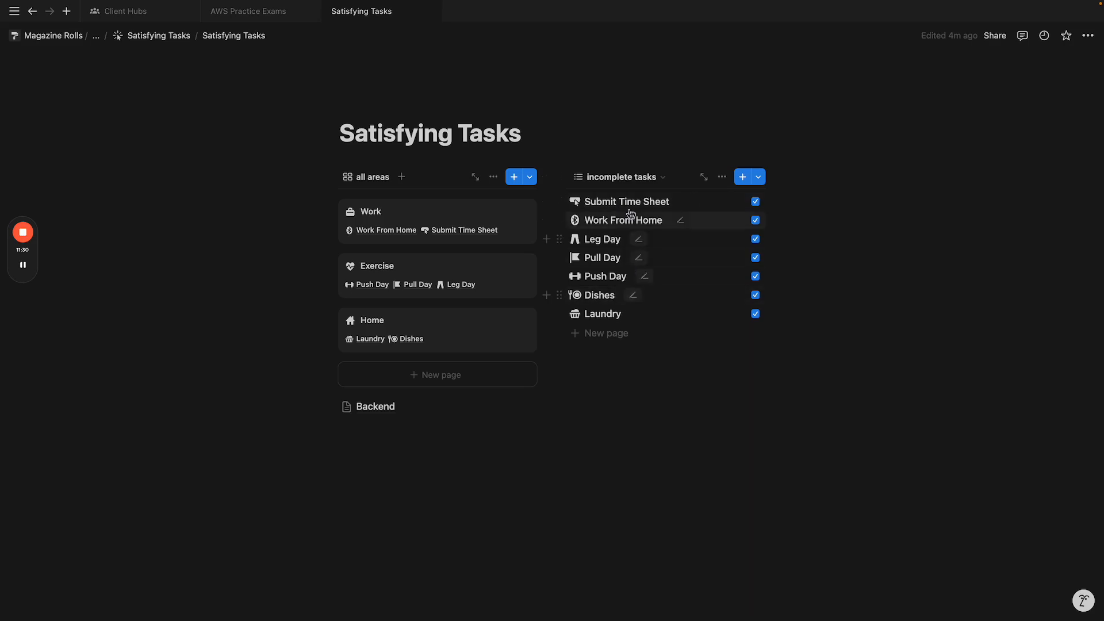
Step: Add a 'Daily Reset' button below the list that edits pages in Tasks [ST Example]
left_click(644, 370)
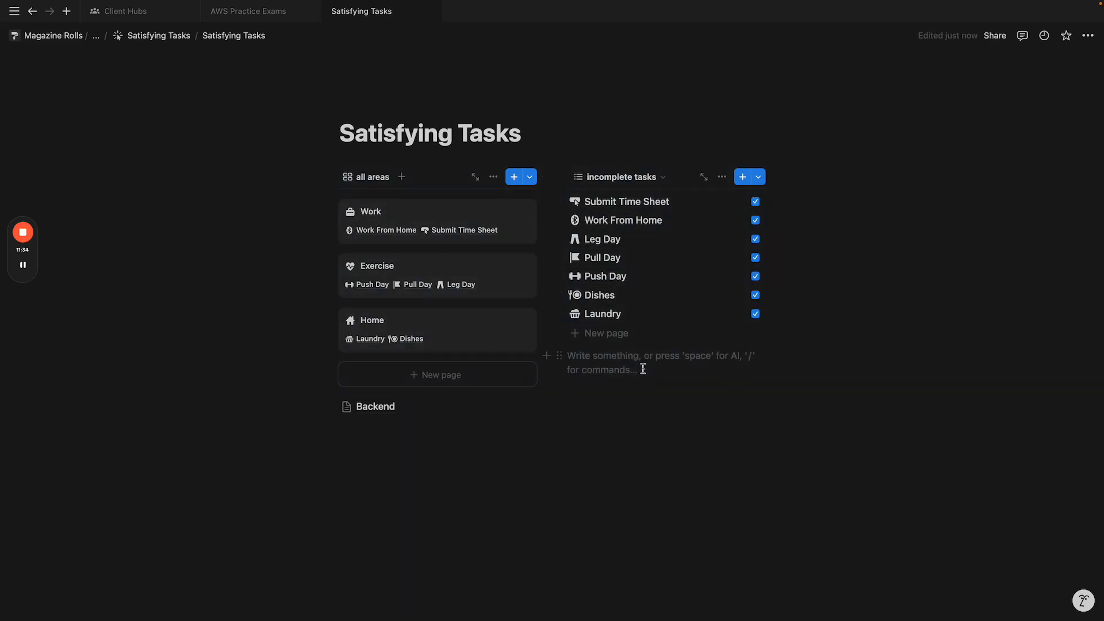
type("/but")
key("Return")
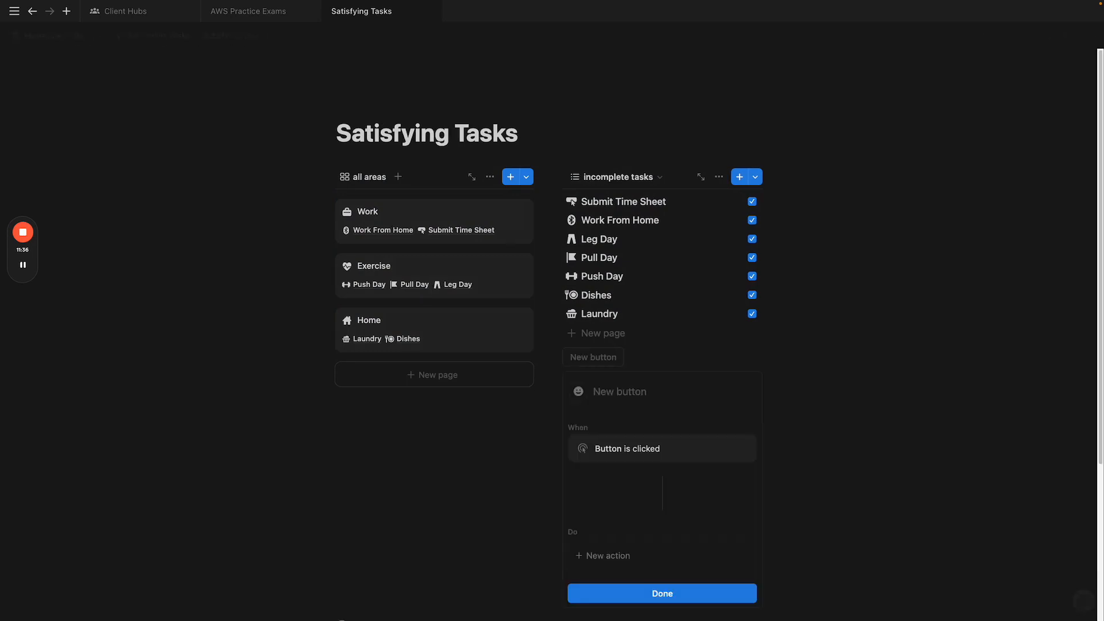
type("Daily Re")
left_click(608, 555)
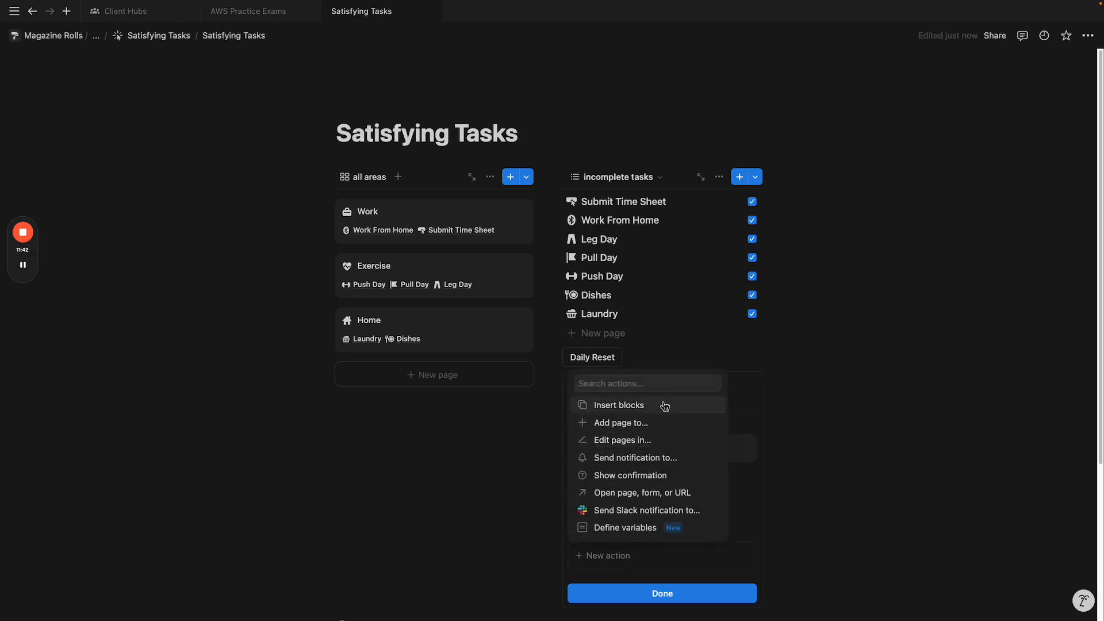
left_click(647, 440)
left_click(653, 555)
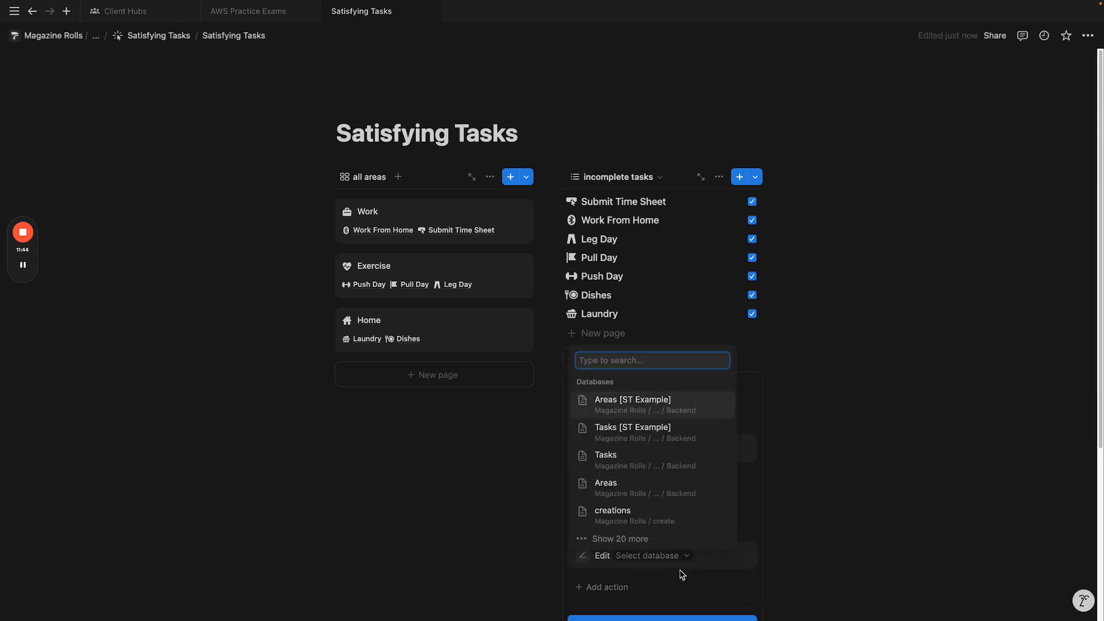
left_click(646, 424)
Step: Have the button set Done? to unchecked, then run it to untick all tasks
scroll(681, 470, "down", 3)
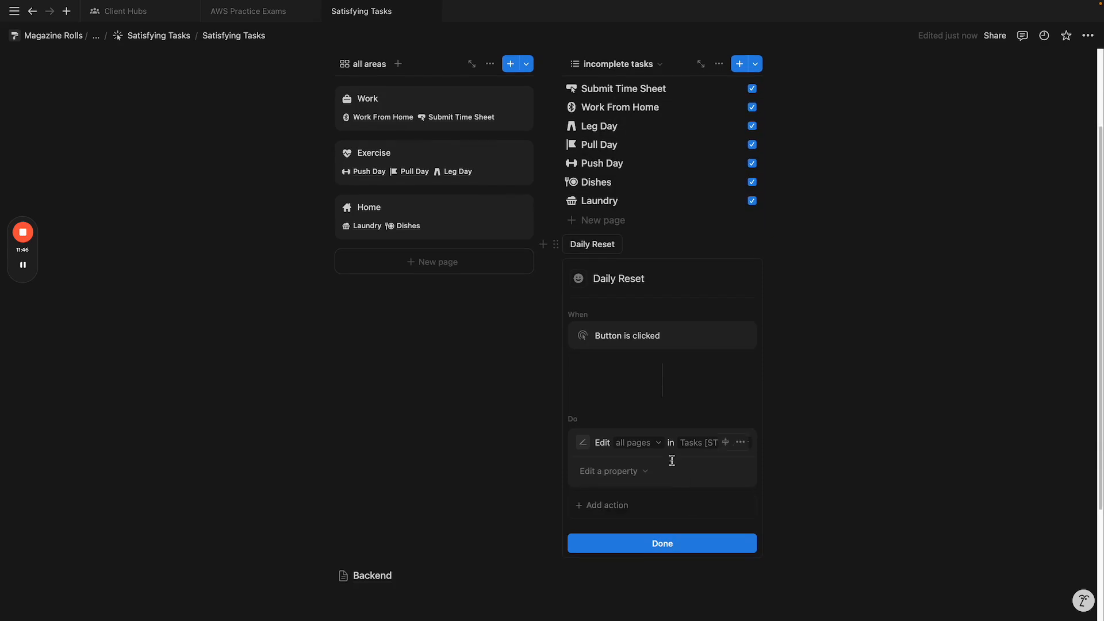
left_click(626, 473)
left_click(599, 554)
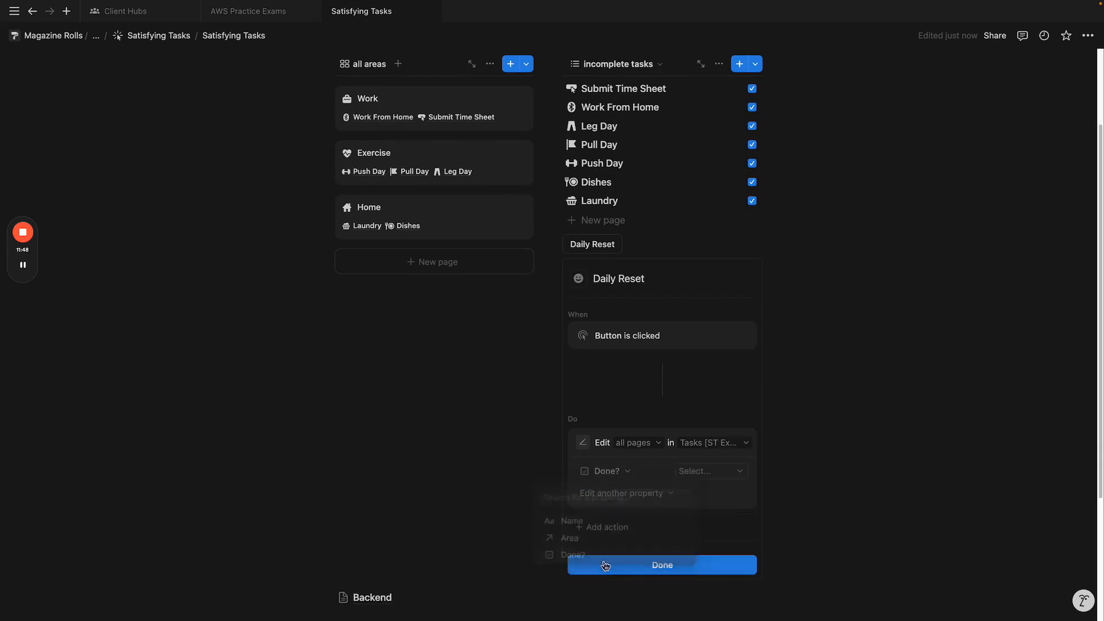
left_click(697, 473)
left_click(656, 513)
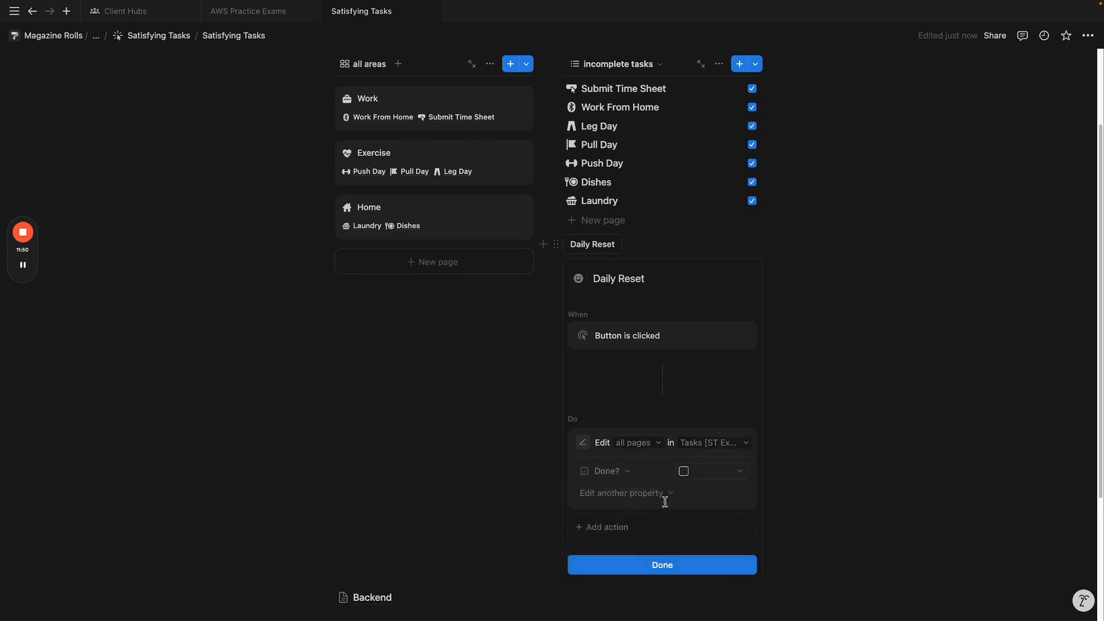
left_click(688, 568)
left_click(598, 361)
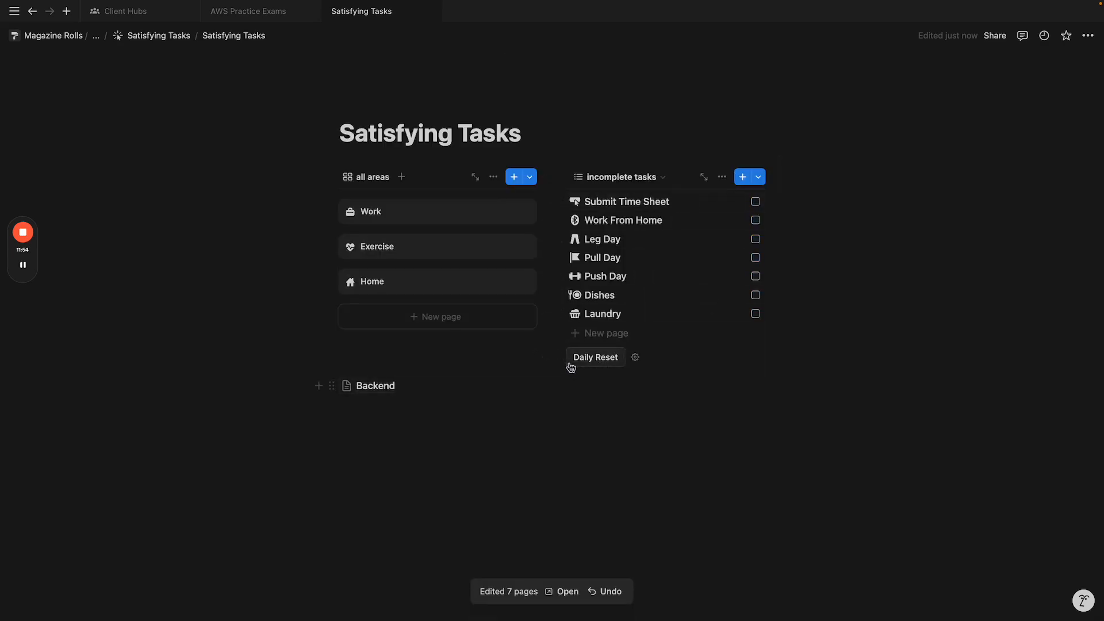
Step: Drag the Daily Reset button above the list view and give it the circular-arrow icon found by searching 'arrow'
left_click_drag(560, 357, 603, 175)
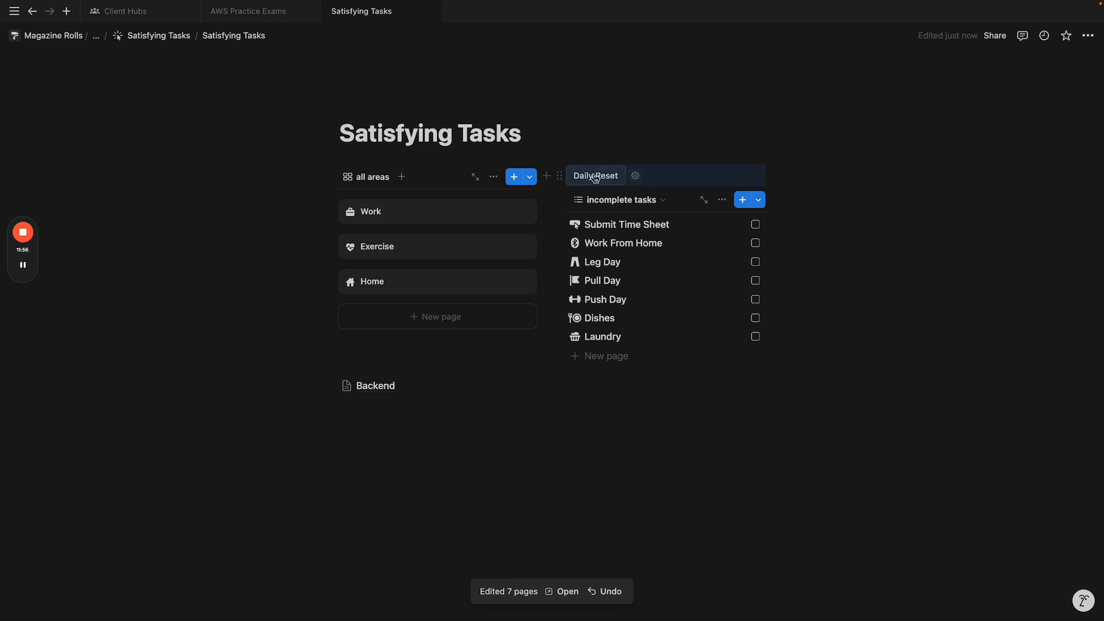
left_click(635, 176)
left_click(578, 210)
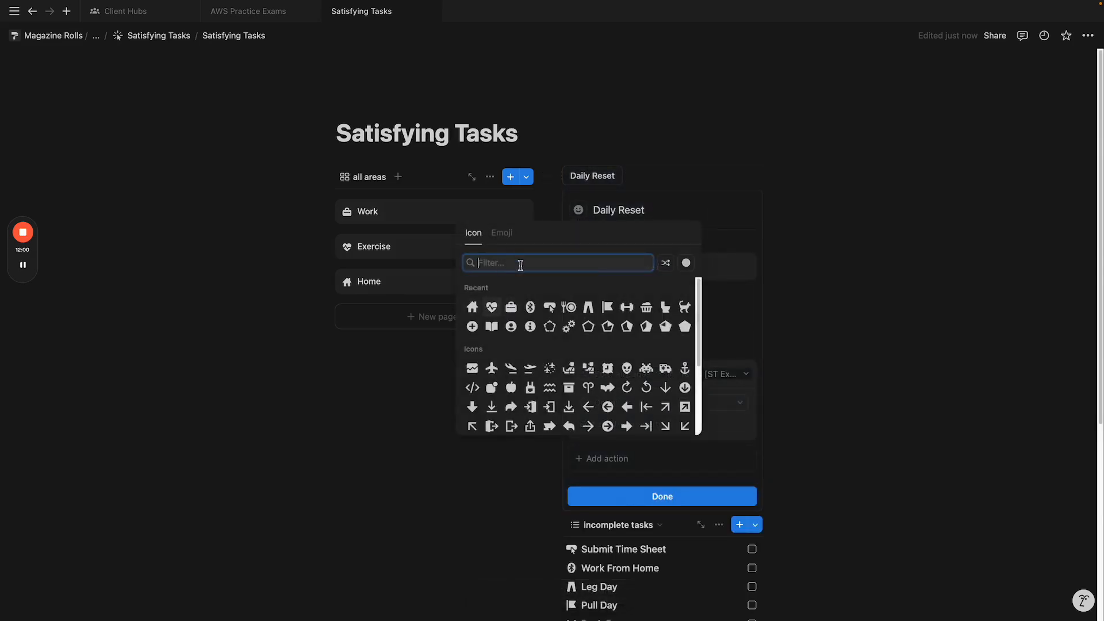
type("arrow")
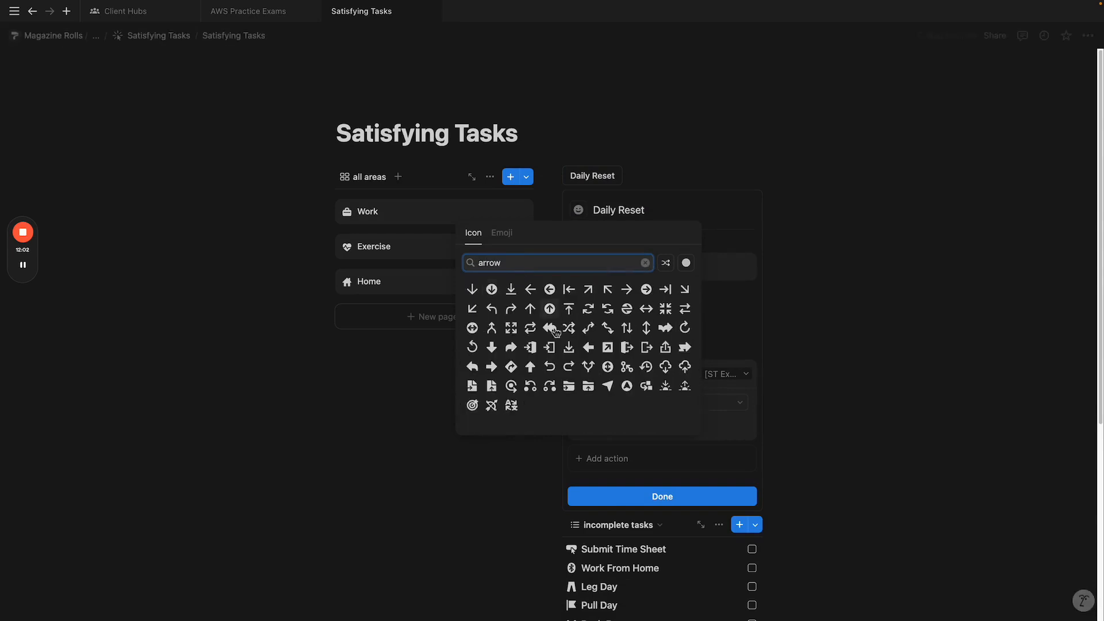
left_click(685, 328)
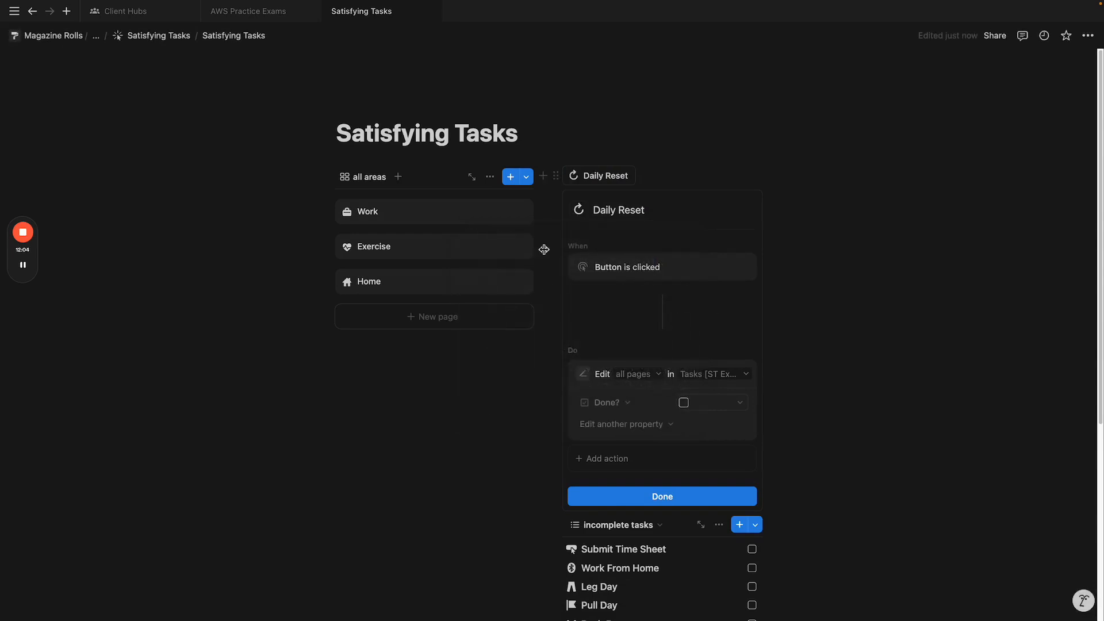
left_click(704, 497)
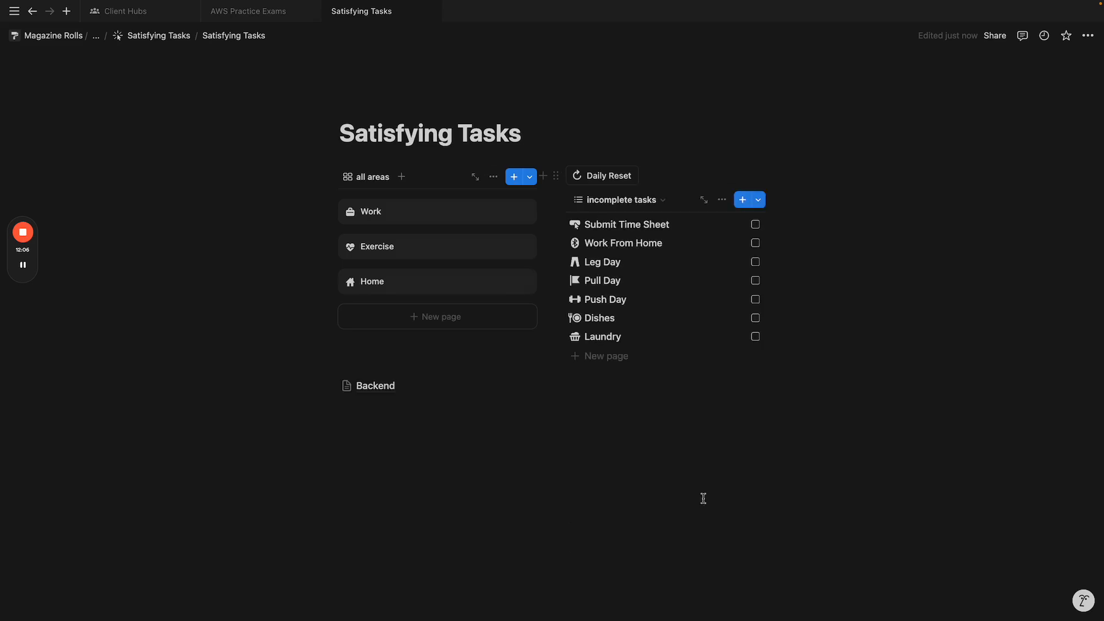
Step: Check off Submit Time Sheet, Pull Day and Laundry, then run Daily Reset to uncheck them
left_click(756, 224)
left_click(756, 280)
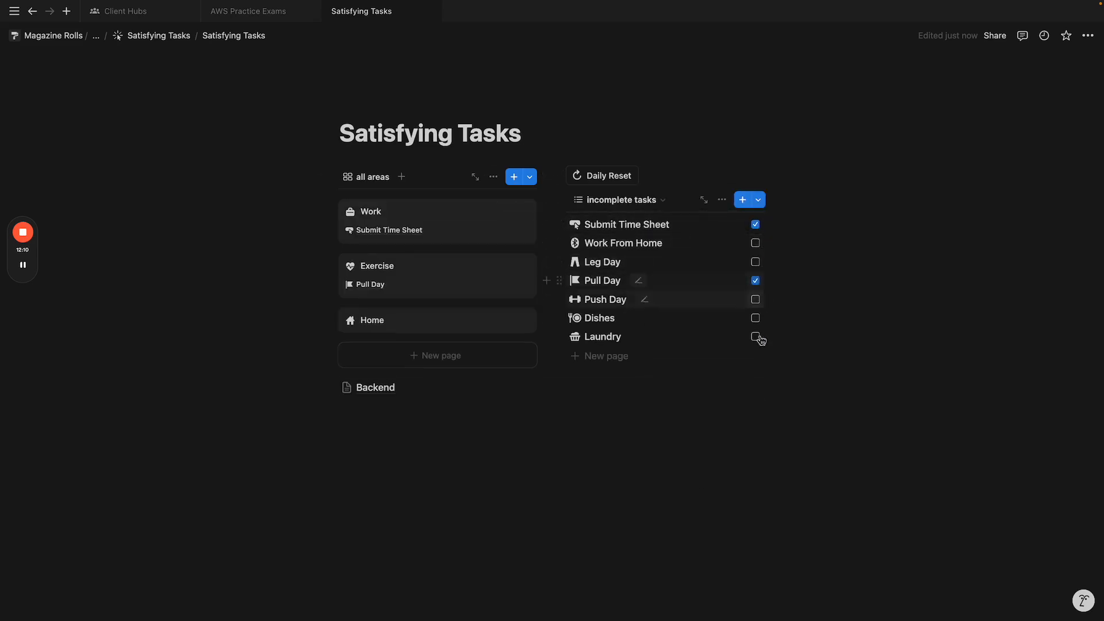
left_click(756, 336)
left_click(600, 177)
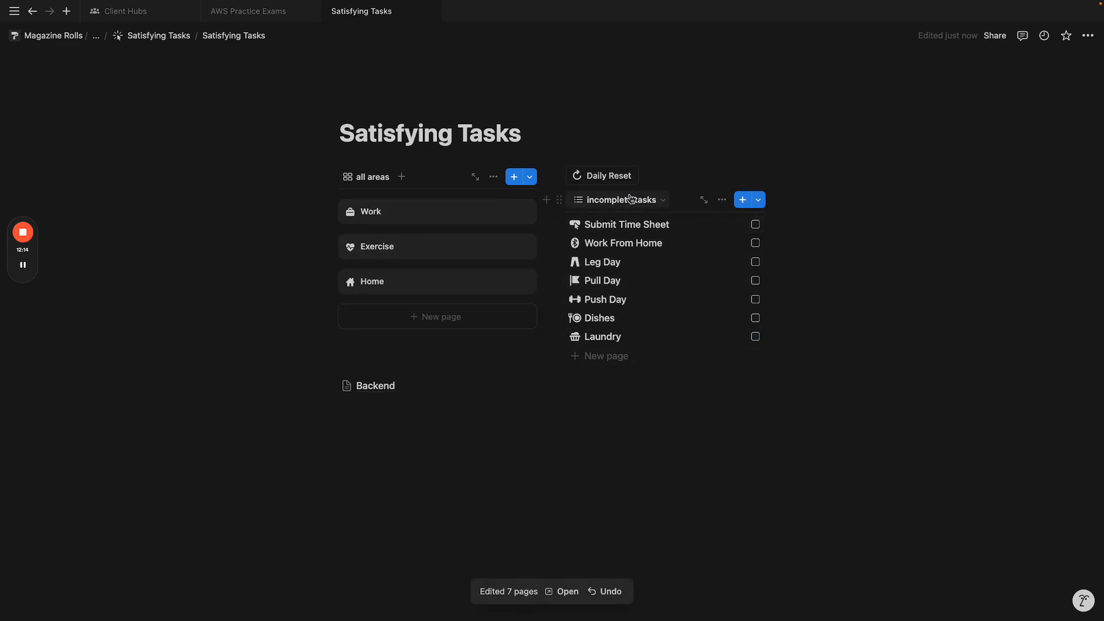
Step: Add a Done? is Unchecked filter to the incomplete tasks view and save it for everyone
left_click(721, 200)
left_click(828, 325)
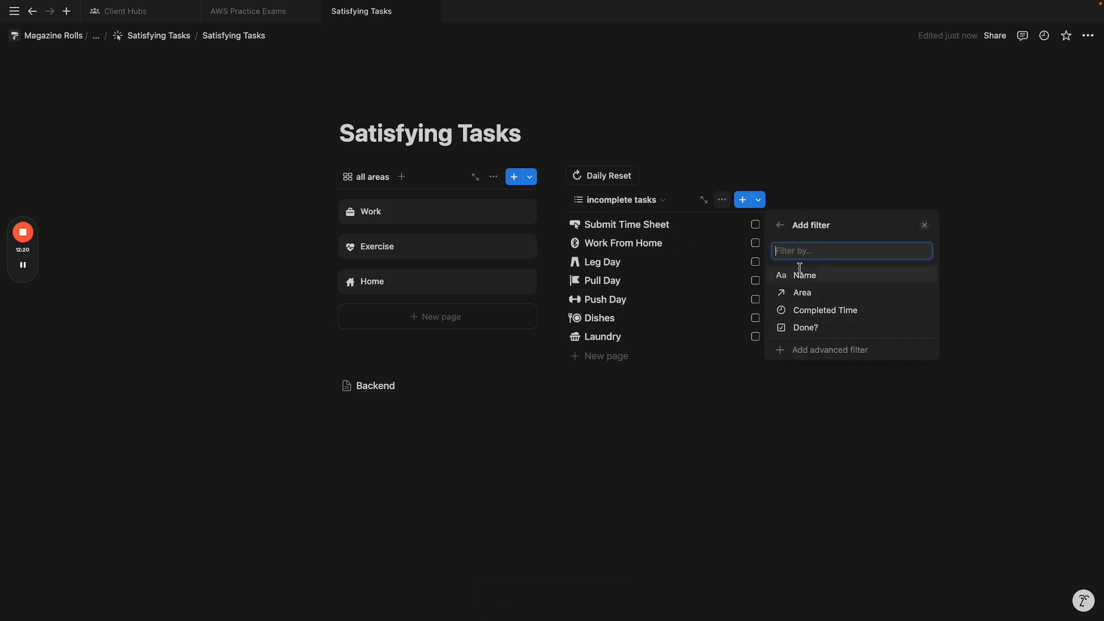
left_click(831, 332)
left_click(830, 251)
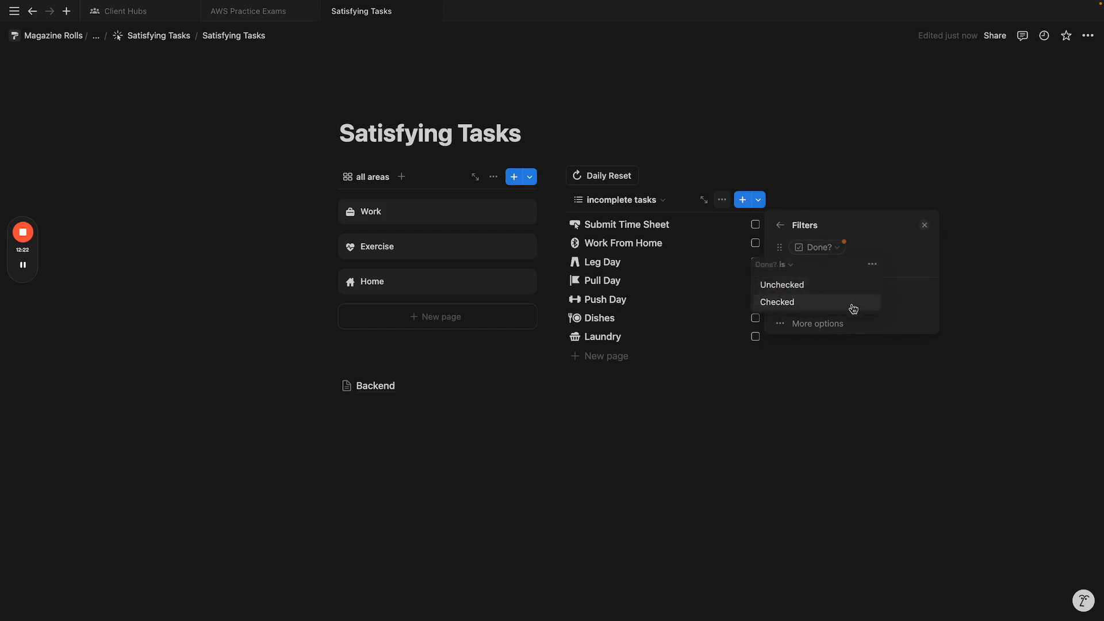
left_click(835, 286)
left_click(840, 247)
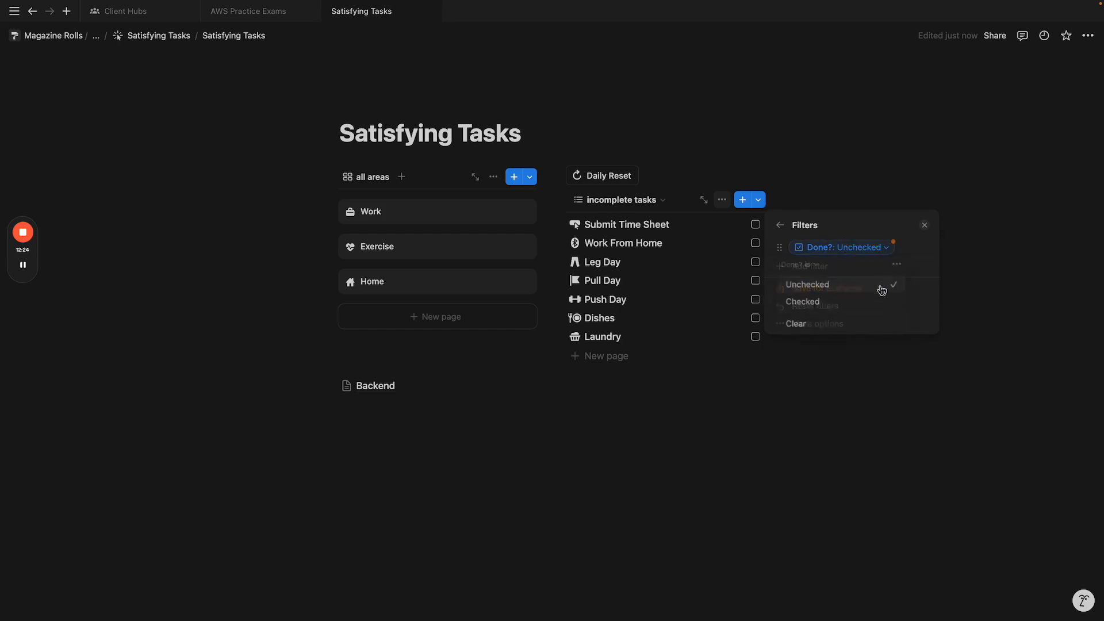
left_click(815, 302)
left_click(852, 249)
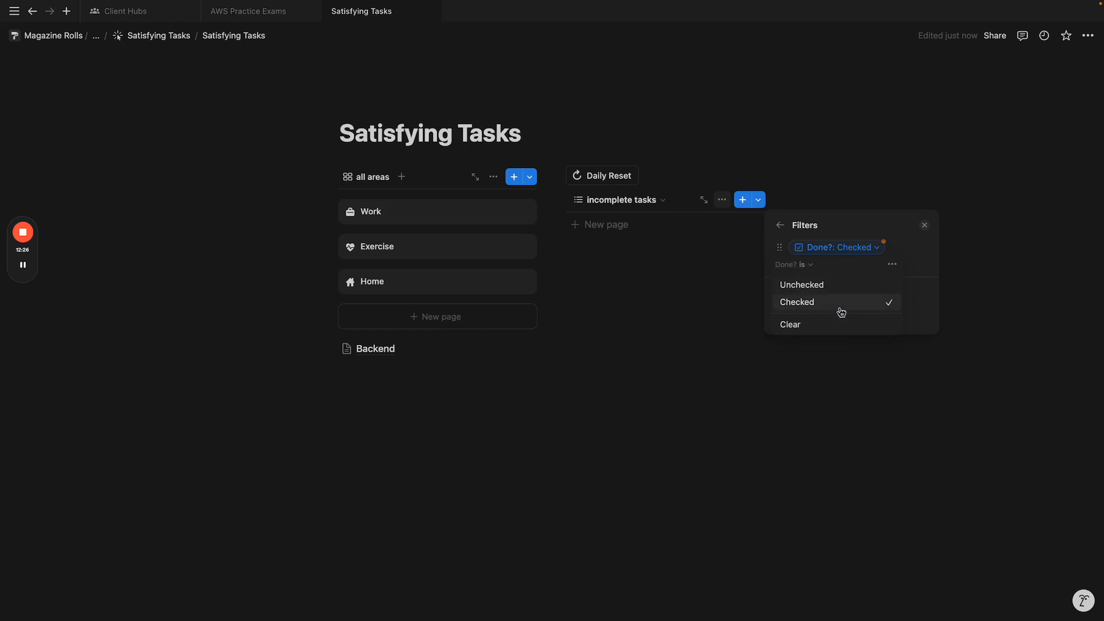
left_click(839, 285)
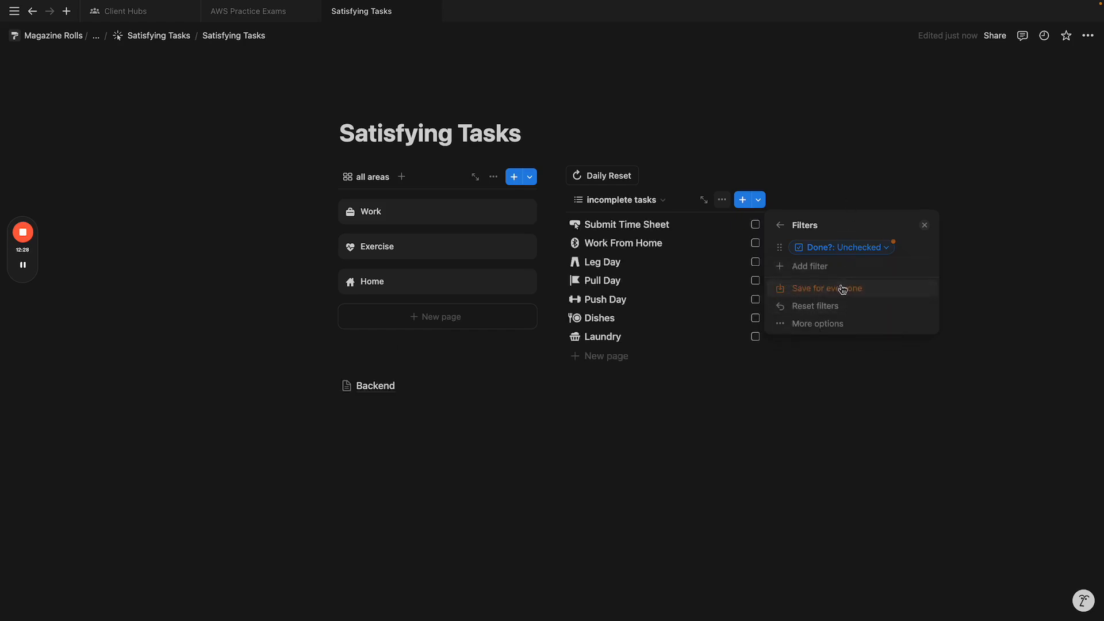
left_click(842, 289)
left_click(835, 185)
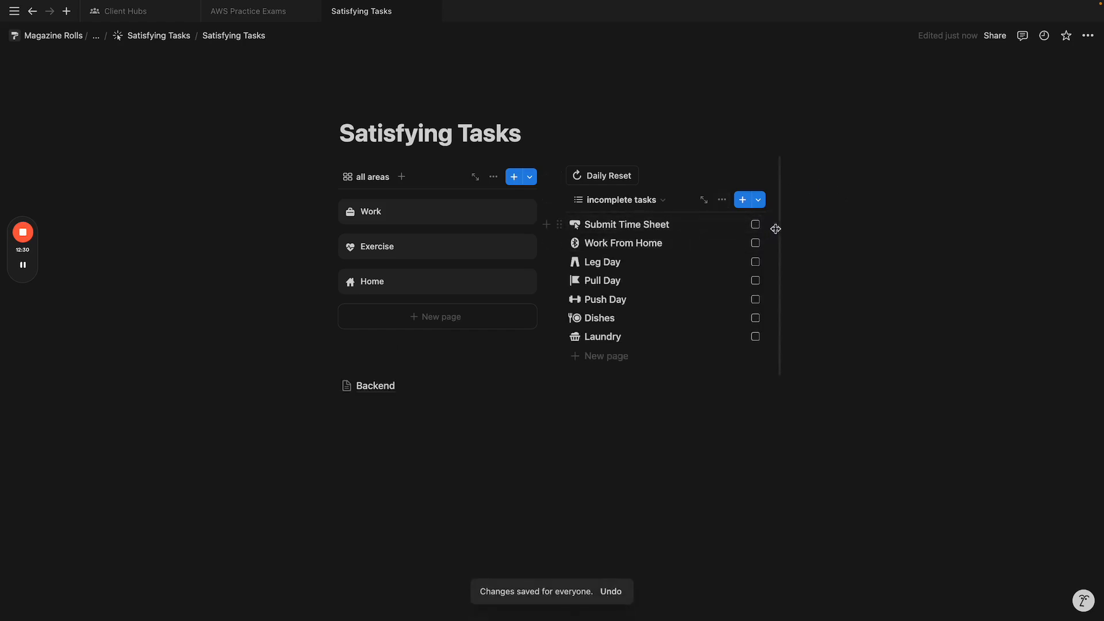
Step: Check off all seven tasks, then run Daily Reset to bring them all back
left_click(755, 224)
left_click(755, 262)
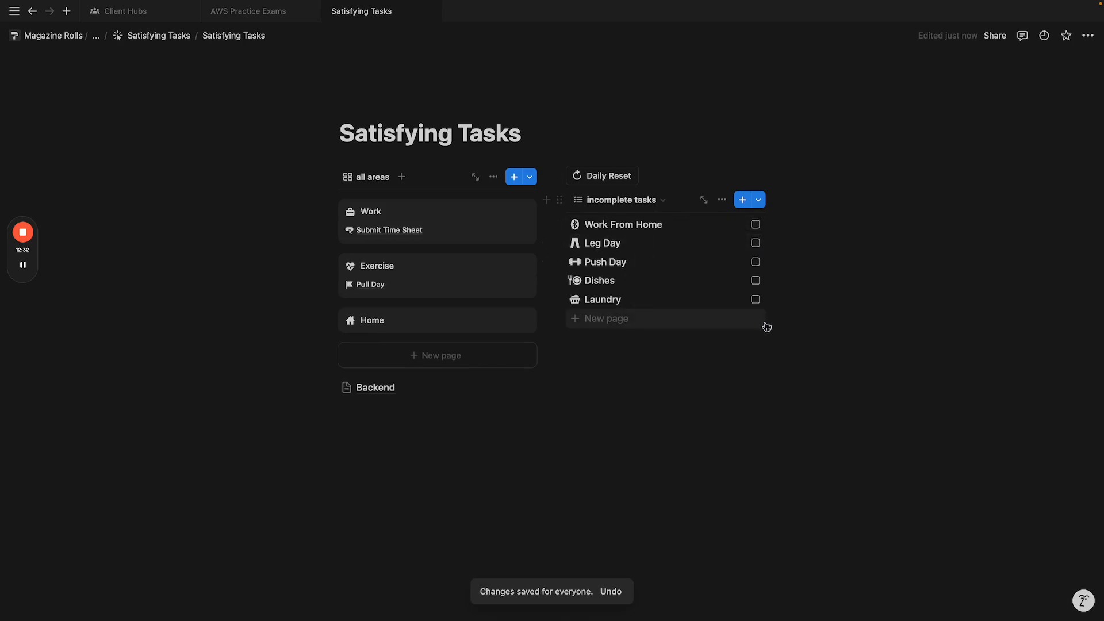
left_click(755, 280)
left_click(755, 262)
left_click(755, 243)
left_click(755, 224)
left_click(756, 225)
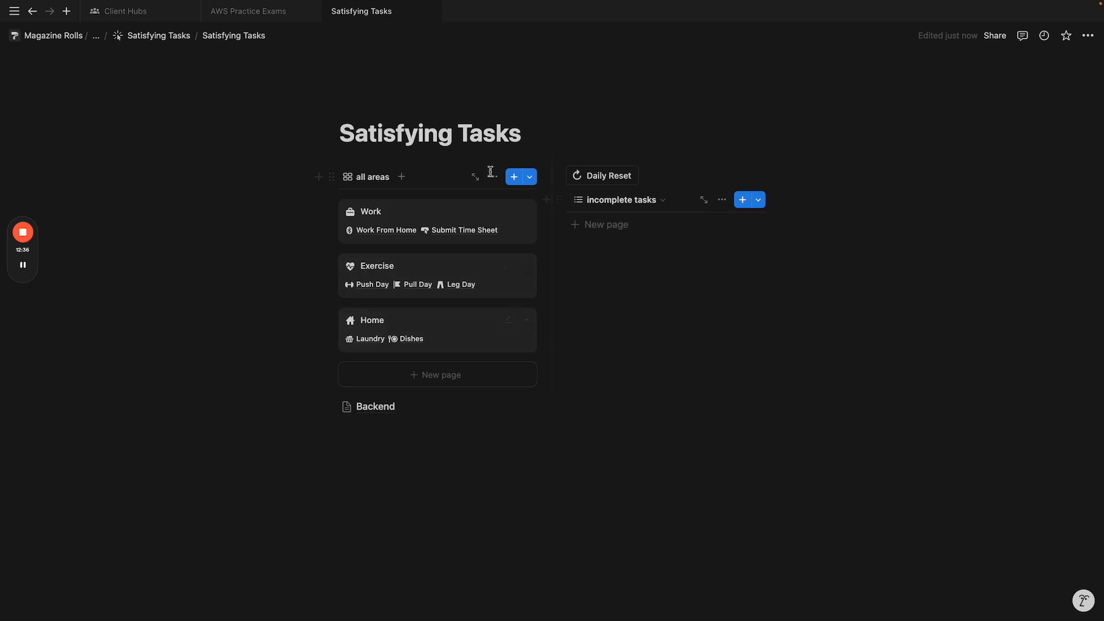
left_click(598, 175)
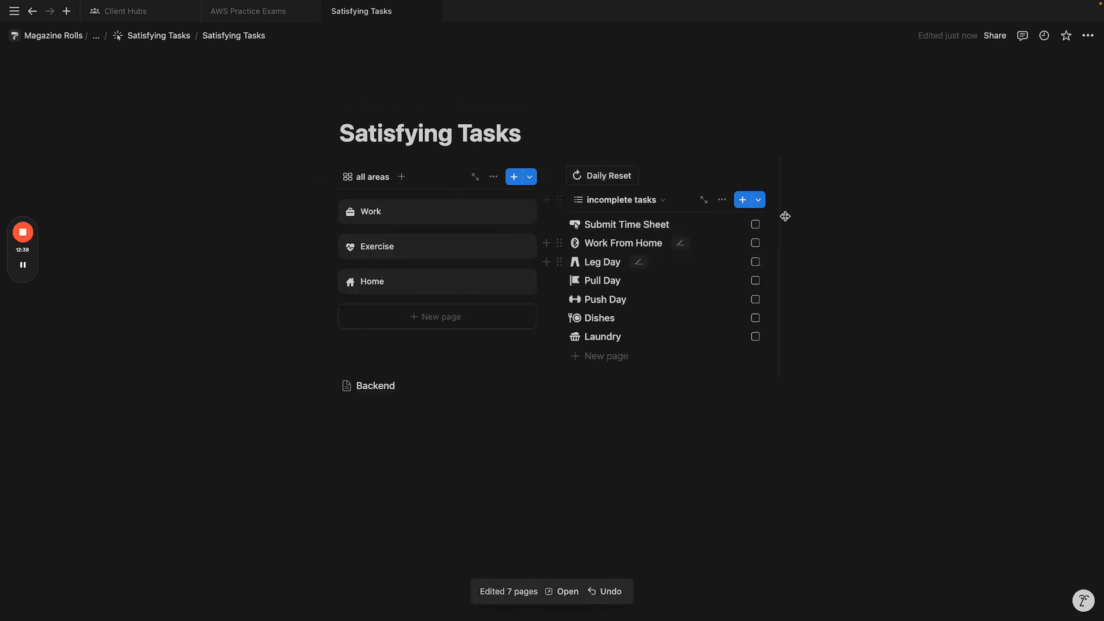